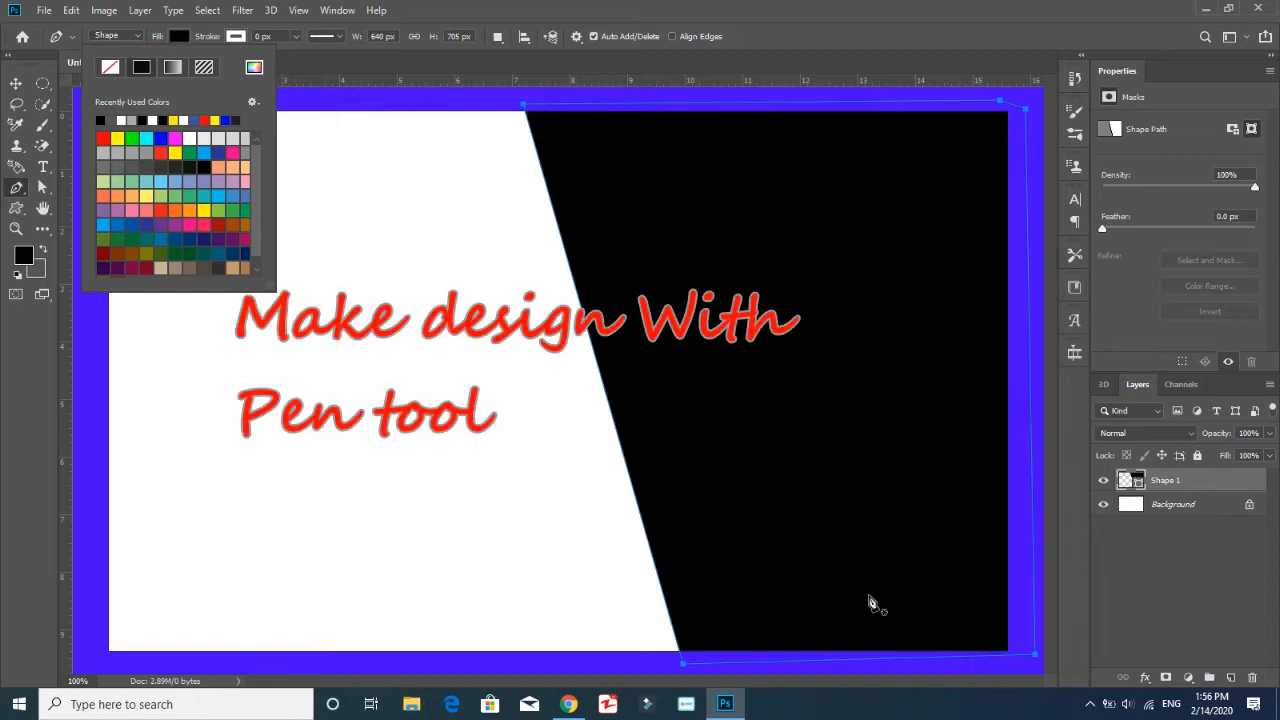
Duplicate the black slanted shape layer, naming the copy Shape 1
left_click(1226, 625)
right_click(1180, 465)
left_click(1049, 106)
left_click_drag(598, 204, 577, 208)
key("BackSpace")
left_click(771, 188)
Group both Shape 1 layers into a group named BG
left_click(1201, 502, "shift")
key("ctrl+g")
double_click(1163, 478)
type("BG")
key("Return")
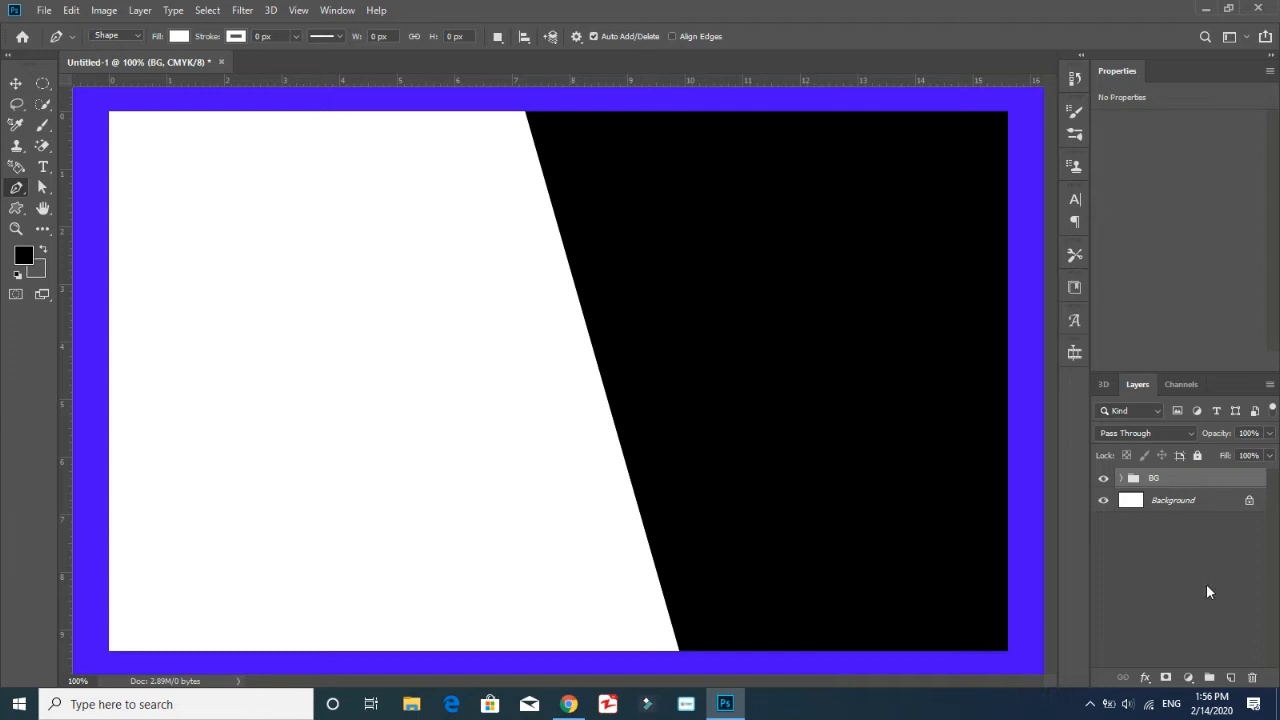
Change the fill of the lower Shape 1 layer in the BG group to orange, hex ffc000
left_click(1121, 478)
left_click(1148, 524)
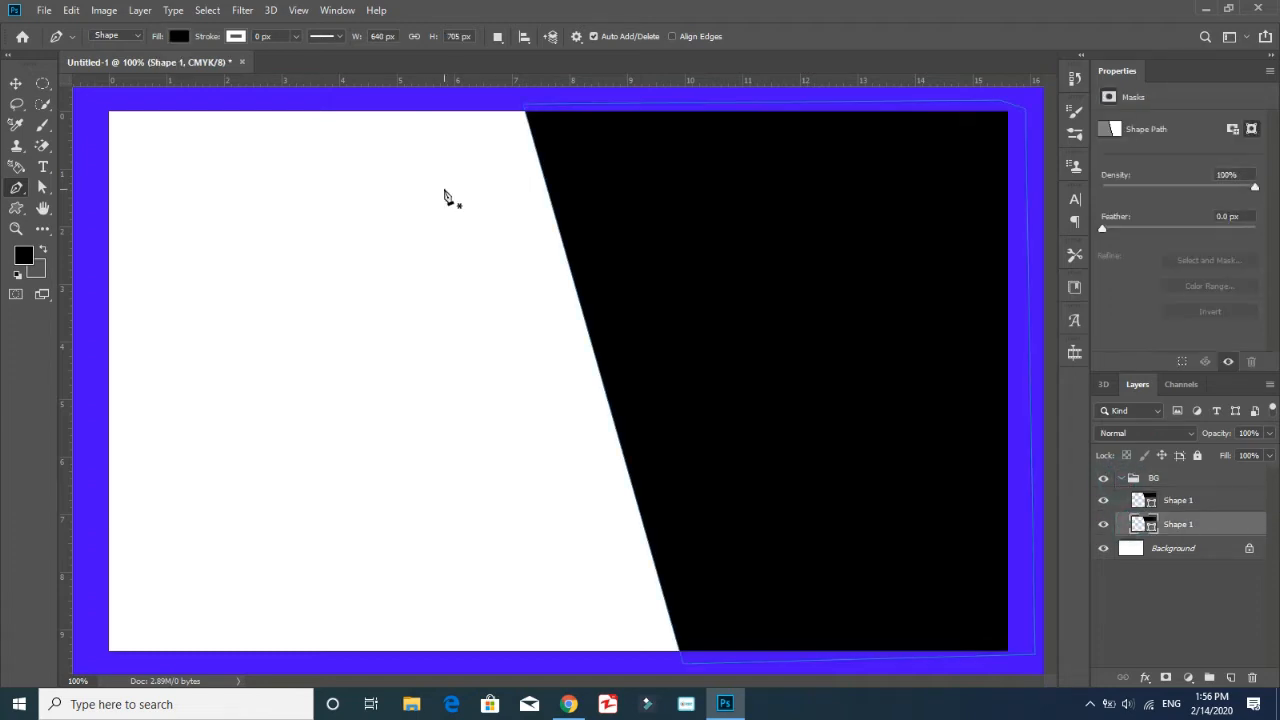
left_click(178, 37)
left_click(179, 119)
left_click(254, 67)
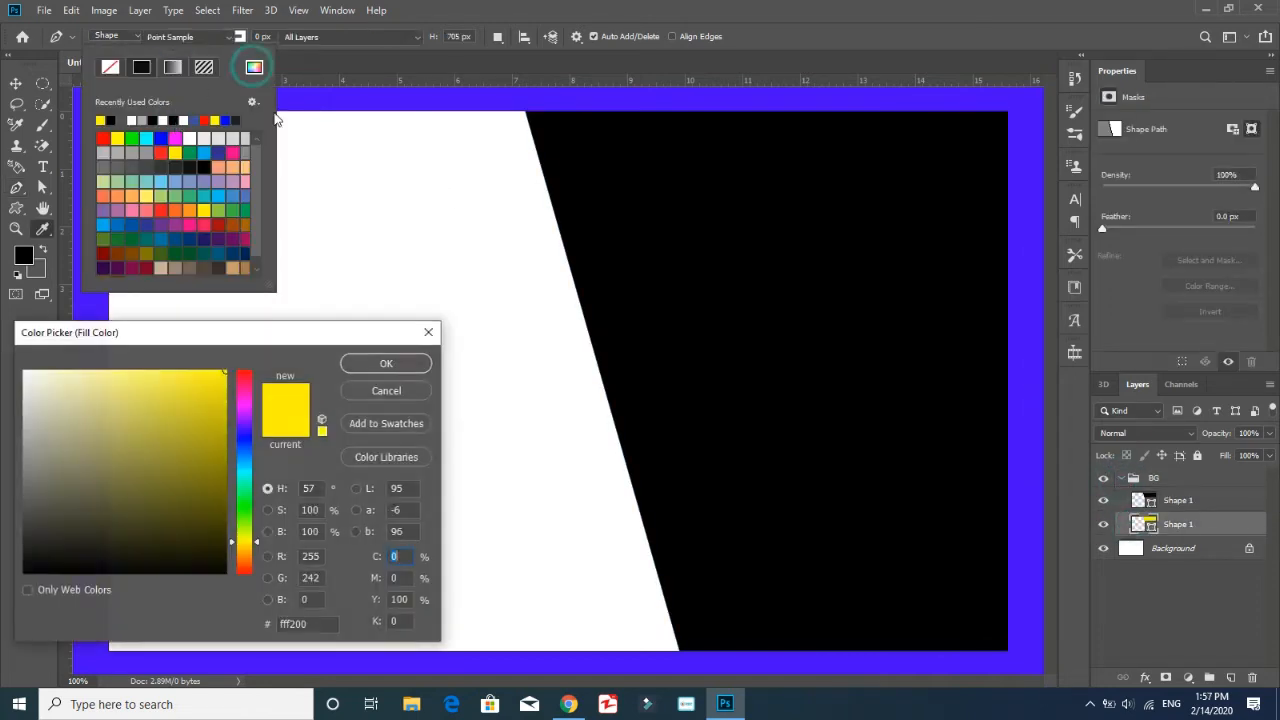
left_click(193, 418)
left_click(240, 548)
mouse_move(202, 433)
left_mouse_down()
mouse_move(187, 378)
mouse_move(227, 371)
left_mouse_up()
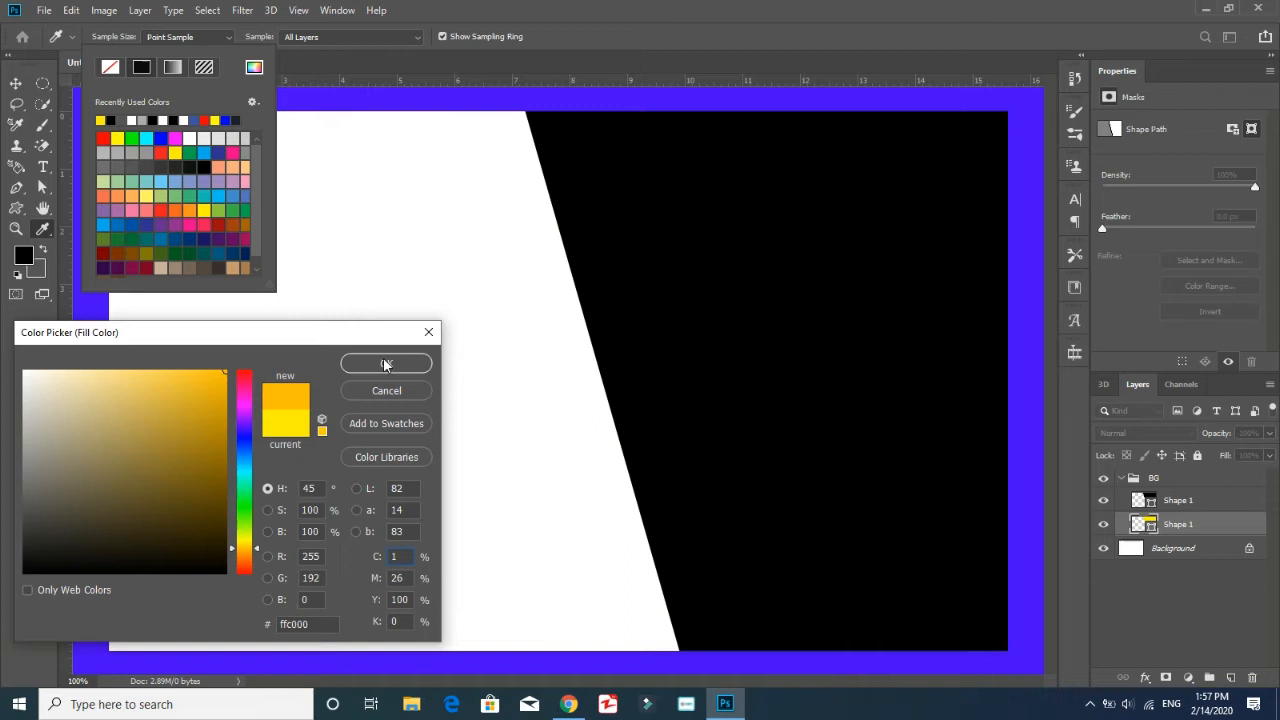
left_click(386, 363)
Shift the orange shape left to X 801 px so it forms a slanted stripe along the black shape's edge
key("ctrl+t")
left_click_drag(577, 476, 541, 474)
left_click_drag(894, 522, 903, 522)
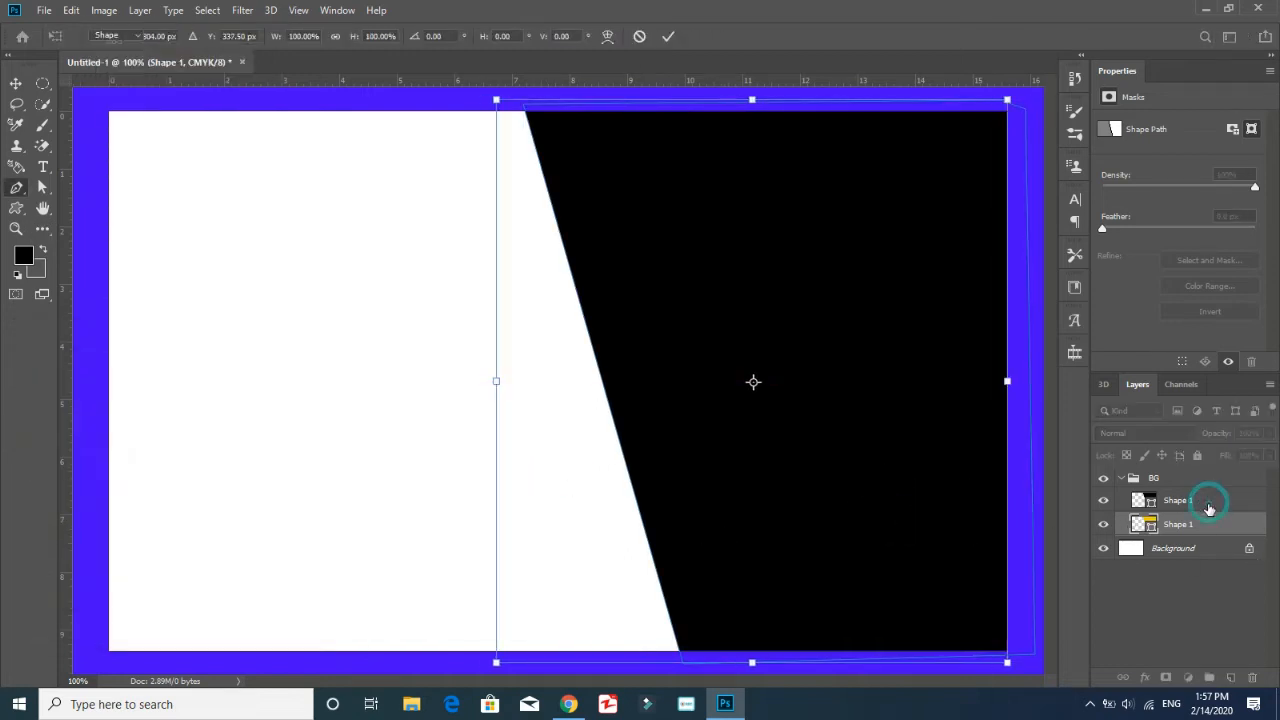
left_click(1210, 500)
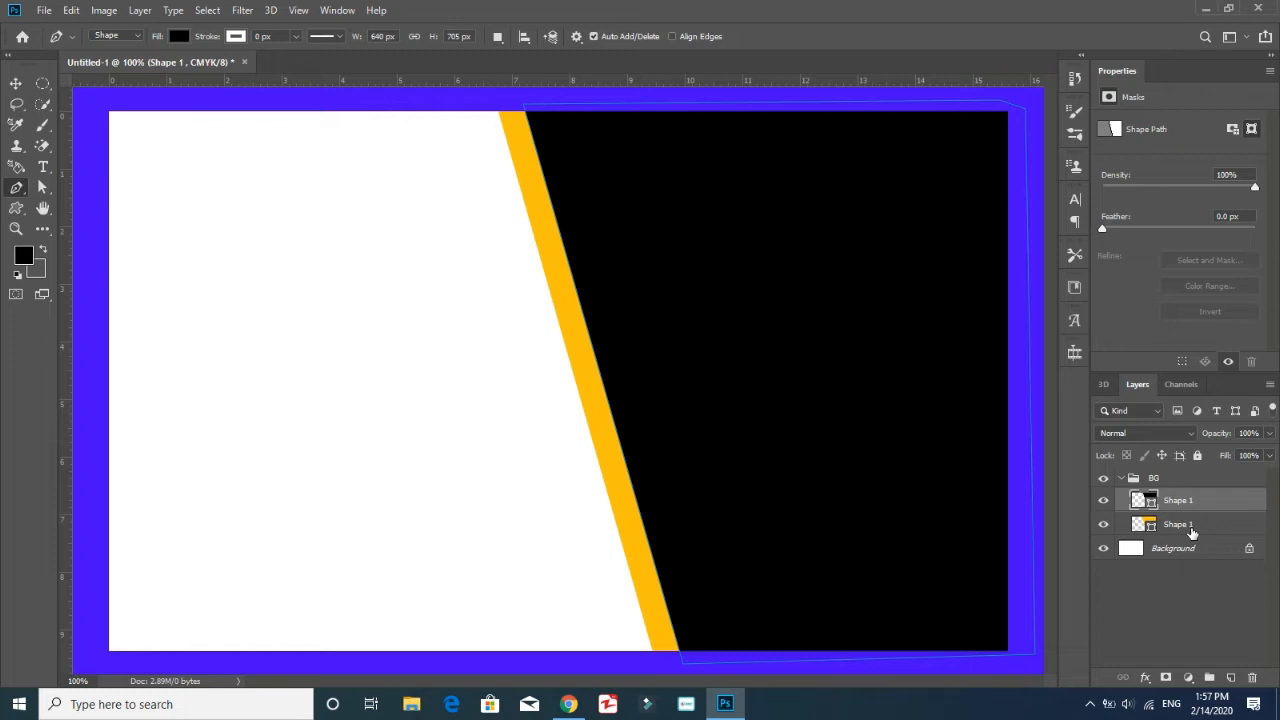
left_click(1192, 533)
key("ctrl+t")
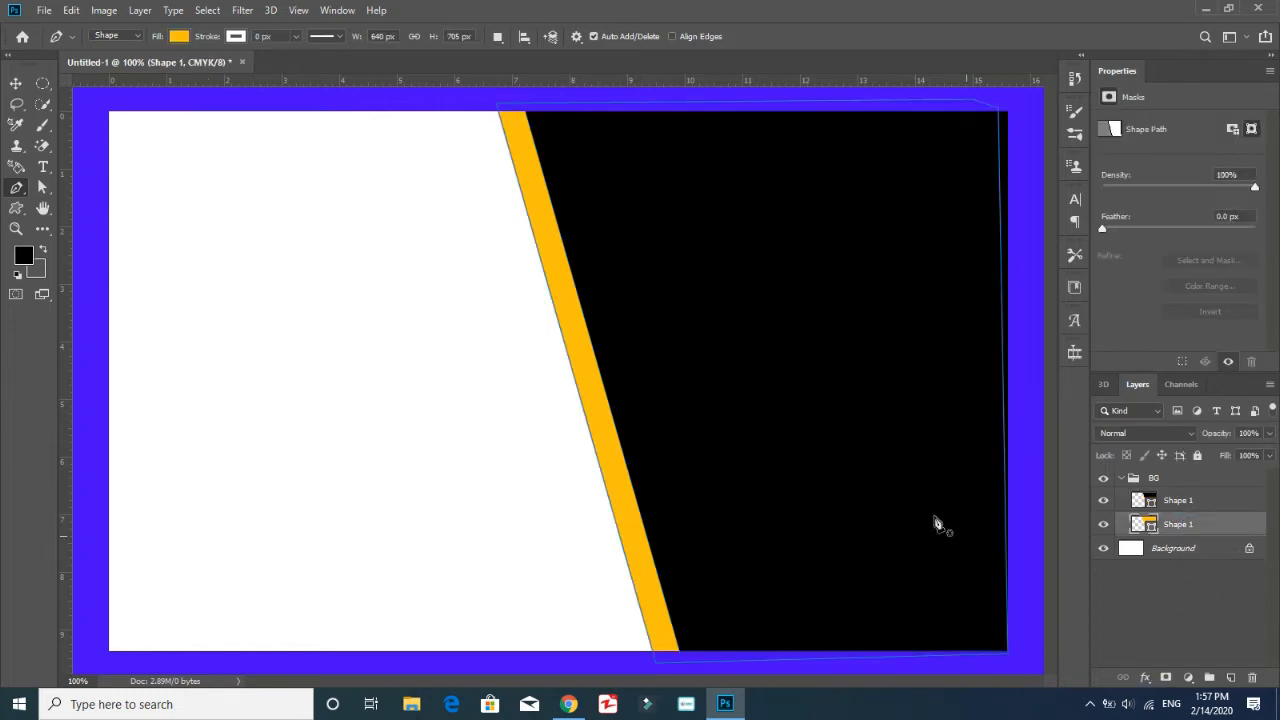
key("Left")
key("Left")
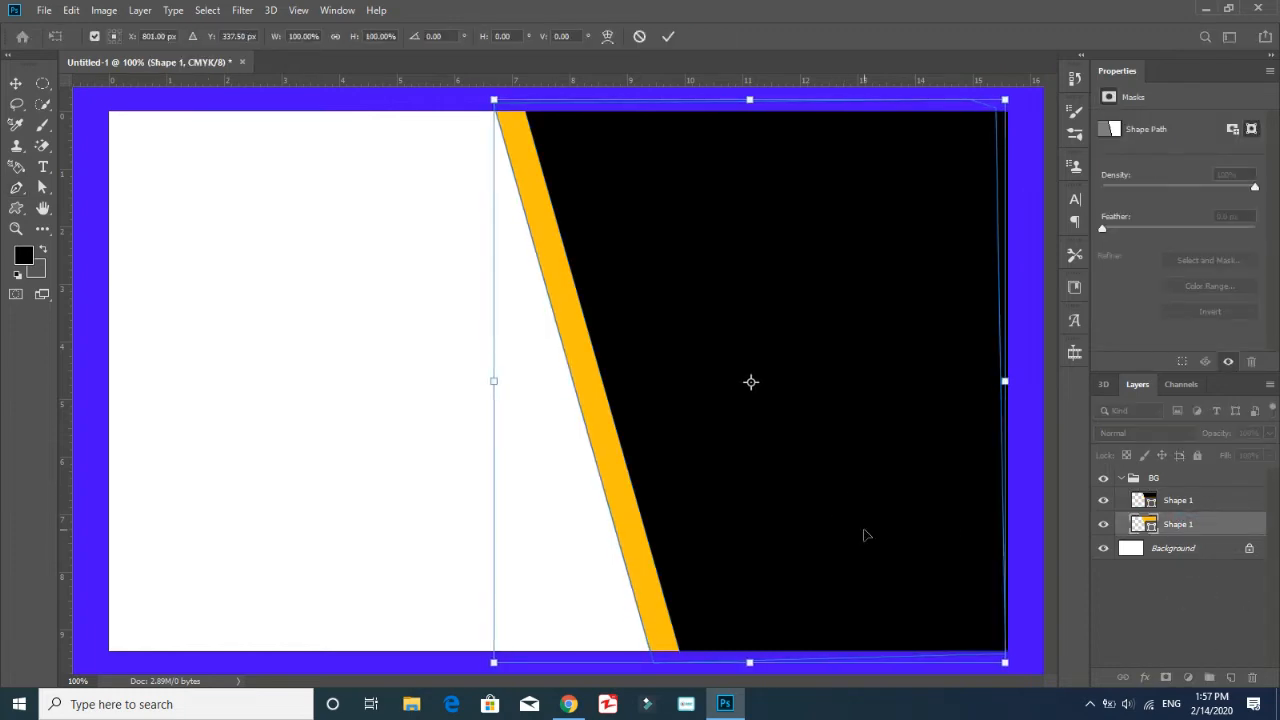
Move both shapes left together, stretch them to 129.25% width and position them at X 706.5 px, Y 341 px
left_click(1206, 500, "shift")
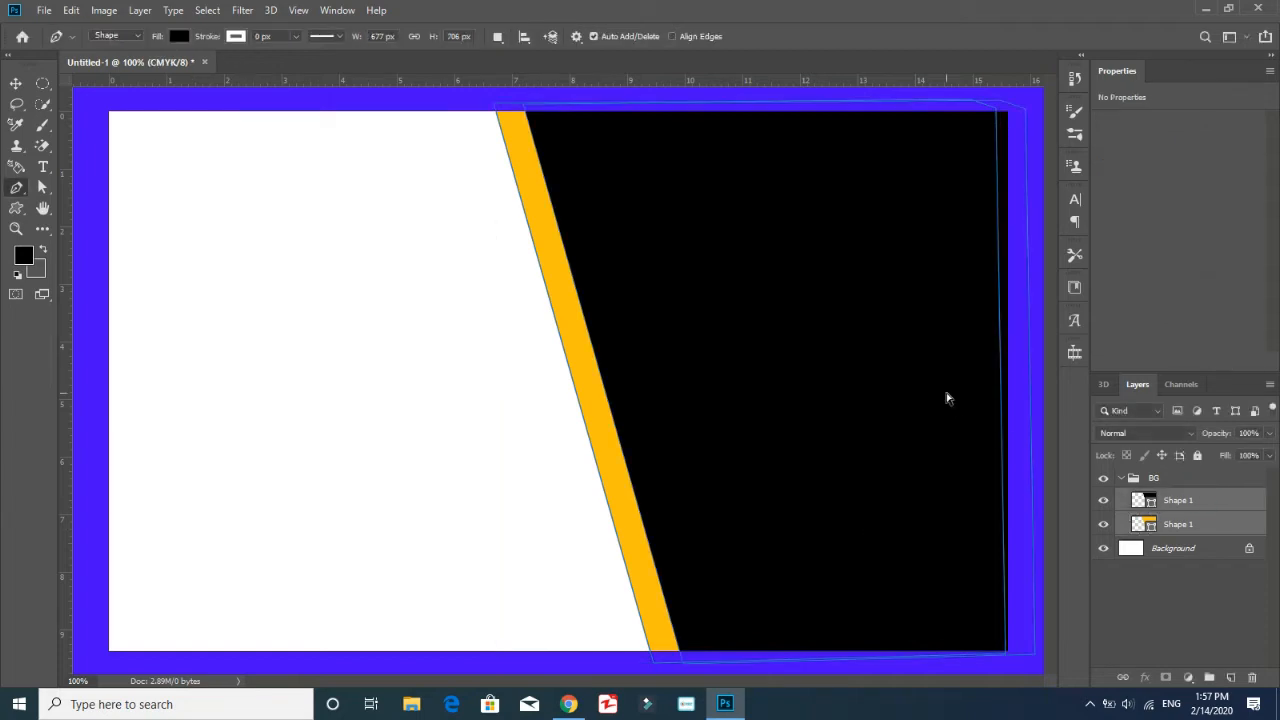
key("ctrl+t")
left_click_drag(830, 495, 683, 509)
left_click_drag(862, 393, 1021, 393)
key("Up")
key("Up")
key("Up")
key("Up")
key("Up")
key("Up")
key("Up")
key("Up")
key("Up")
key("Up")
key("Up")
key("Up")
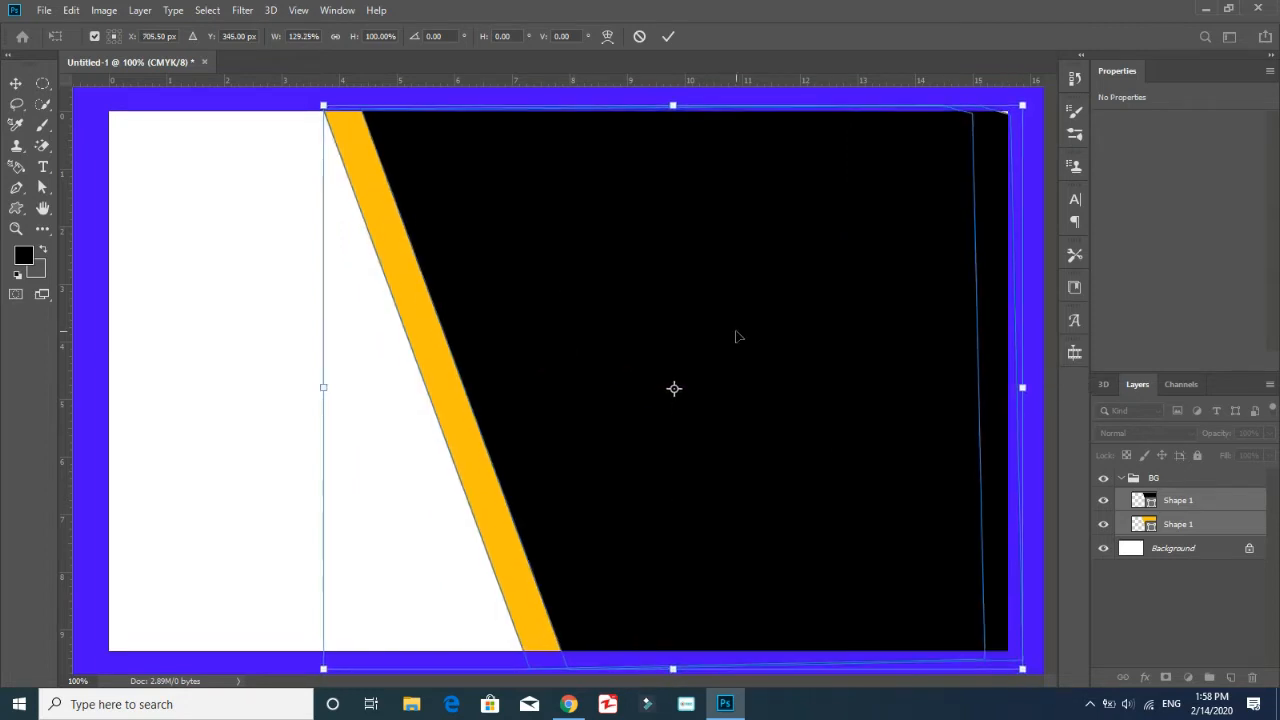
key("Right")
key("Right")
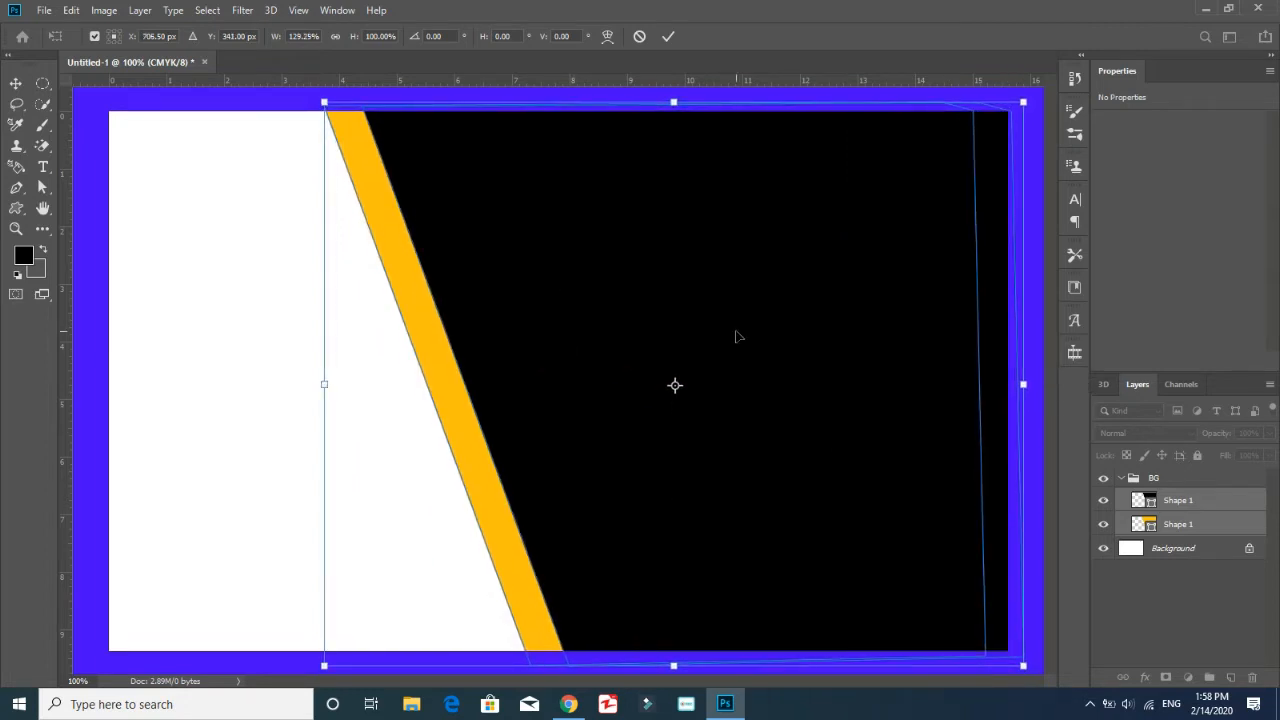
key("p")
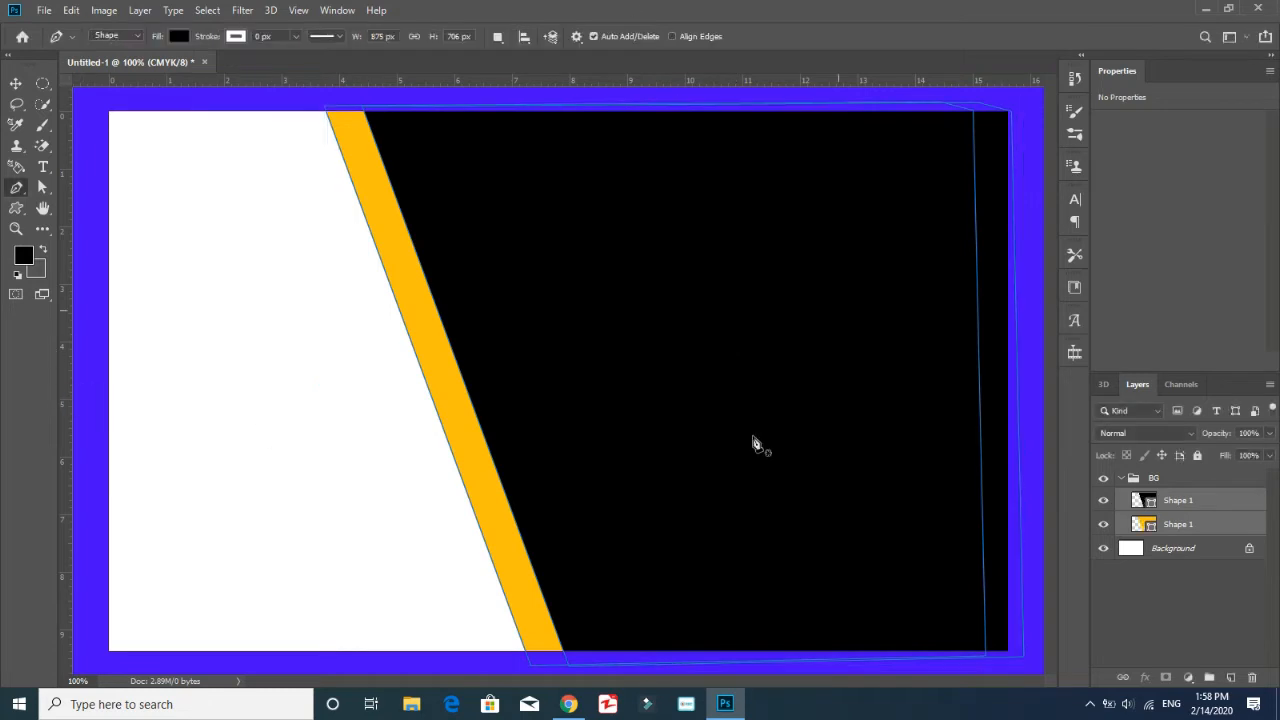
Nudge both shapes about 10 px to the right, to X 716.5 px
key("ctrl+t")
key("Right")
key("Right")
key("Right")
key("Right")
key("Right")
key("Right")
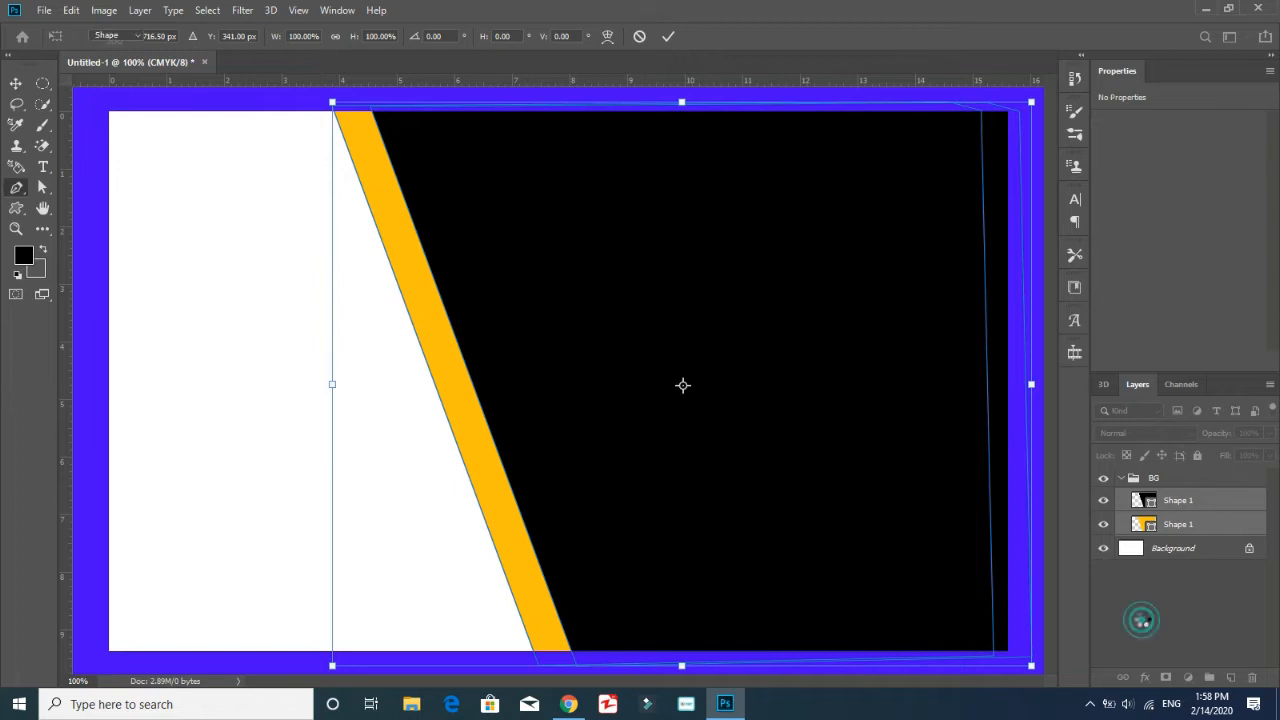
Add a Bevel & Emboss effect with Contour to the orange shape and invert the contour curve
left_click(1116, 522)
double_click(1247, 526)
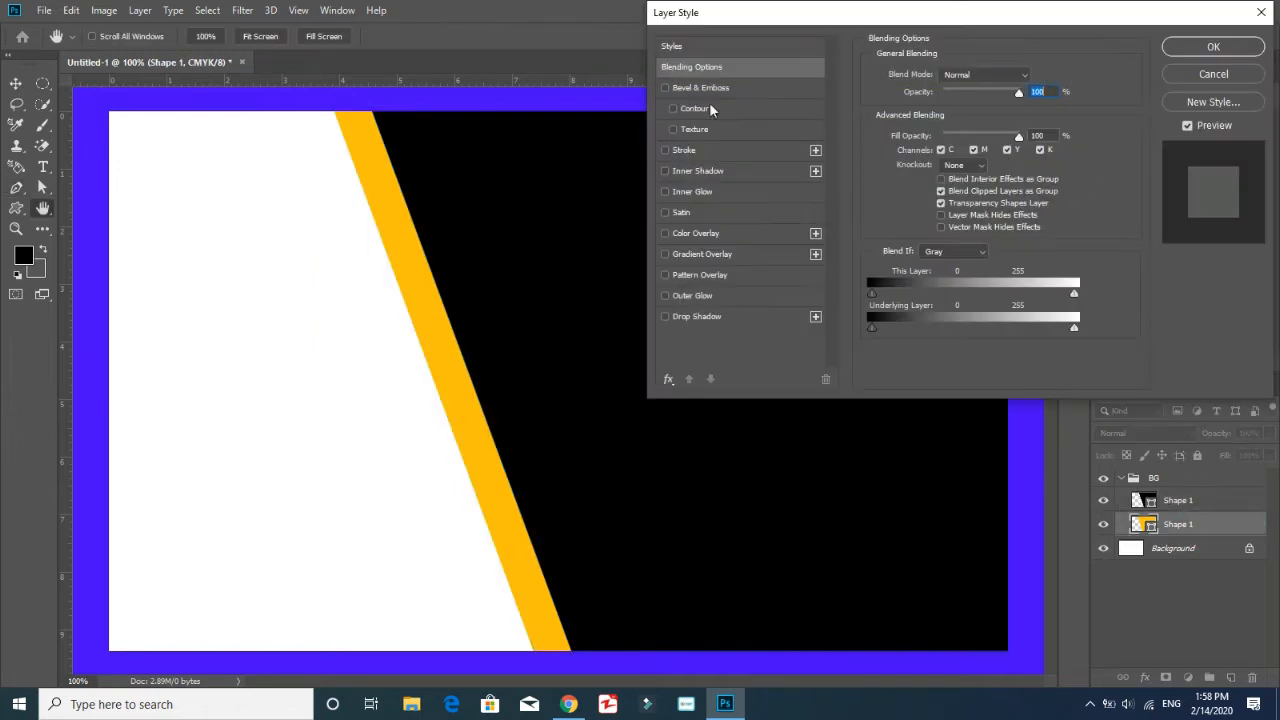
left_click(690, 107)
mouse_move(986, 105)
left_mouse_down()
mouse_move(916, 106)
mouse_move(939, 105)
left_mouse_up()
left_click(938, 81)
left_click(916, 82)
left_click_drag(730, 406, 730, 606)
left_click_drag(530, 605, 530, 406)
left_click(801, 372)
Set the contour range to 61% and reshape the contour curve into a straight rising line
left_click_drag(939, 105, 1018, 97)
left_click(921, 80)
left_click_drag(731, 606, 730, 406)
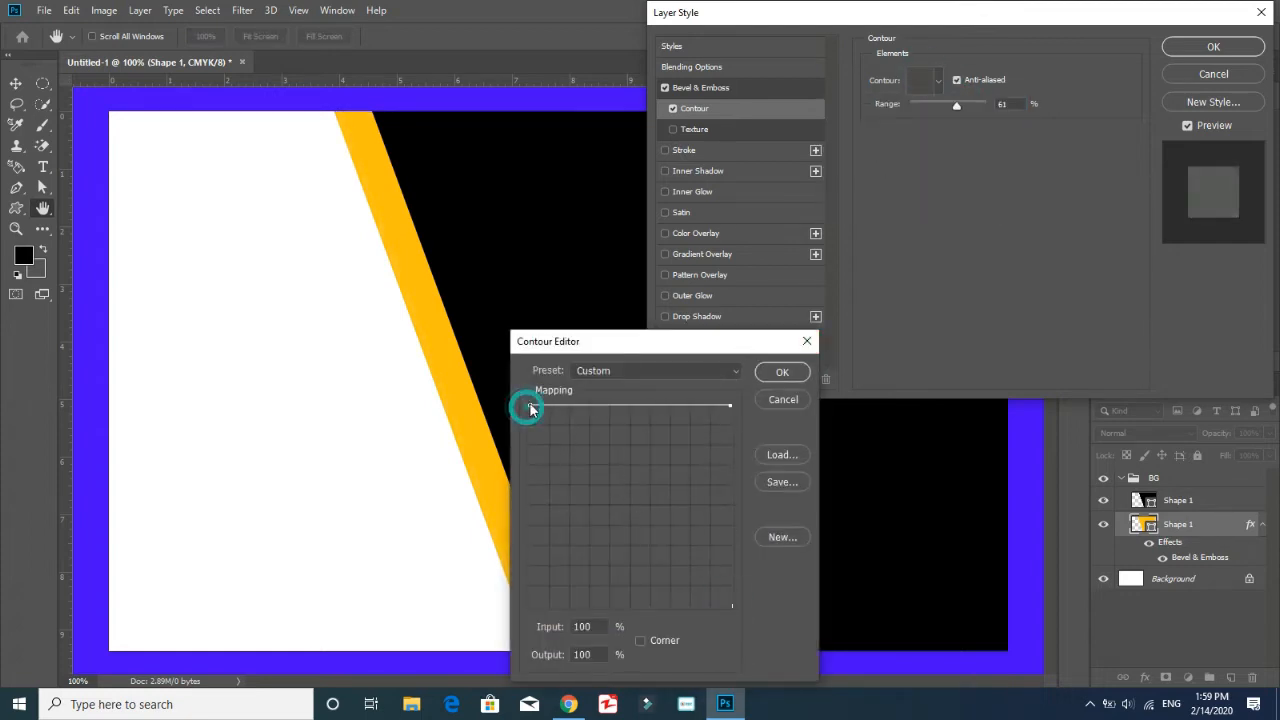
left_click_drag(530, 405, 521, 660)
left_click(783, 374)
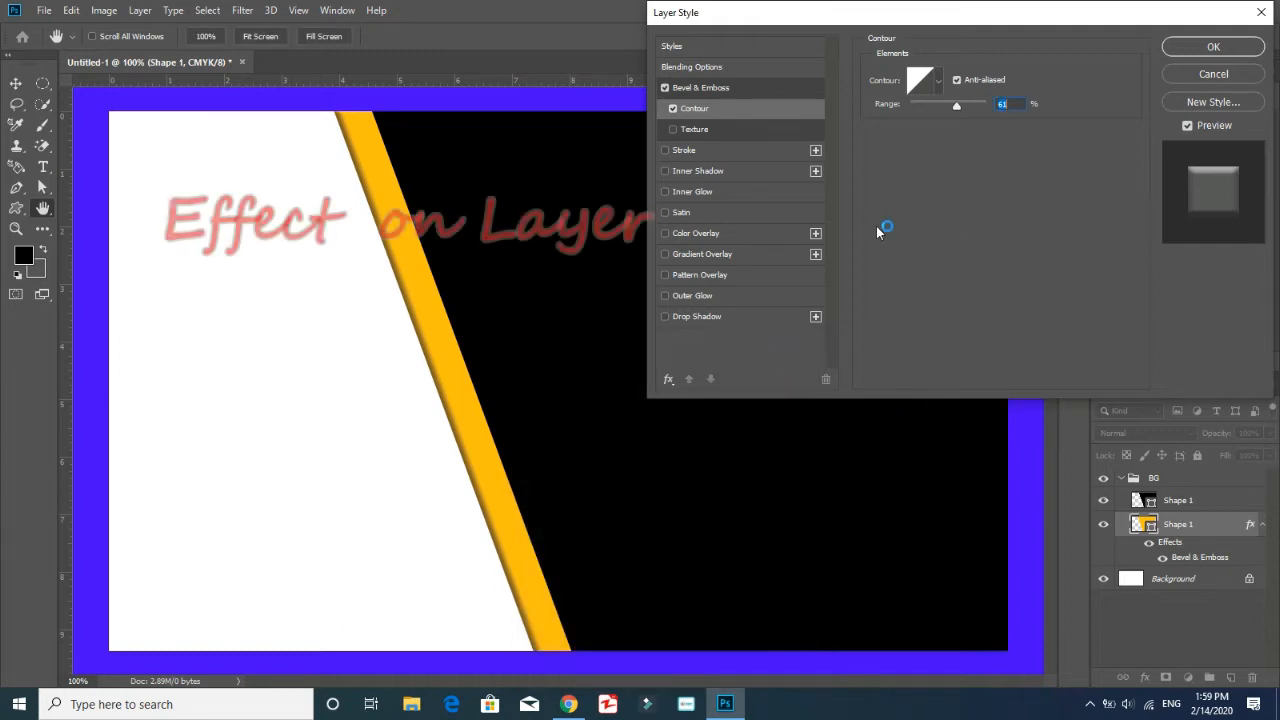
Add a Multiply drop shadow with 48% opacity, 3 px distance, 29% spread and 8 px size, then collapse the BG group
left_click(734, 317)
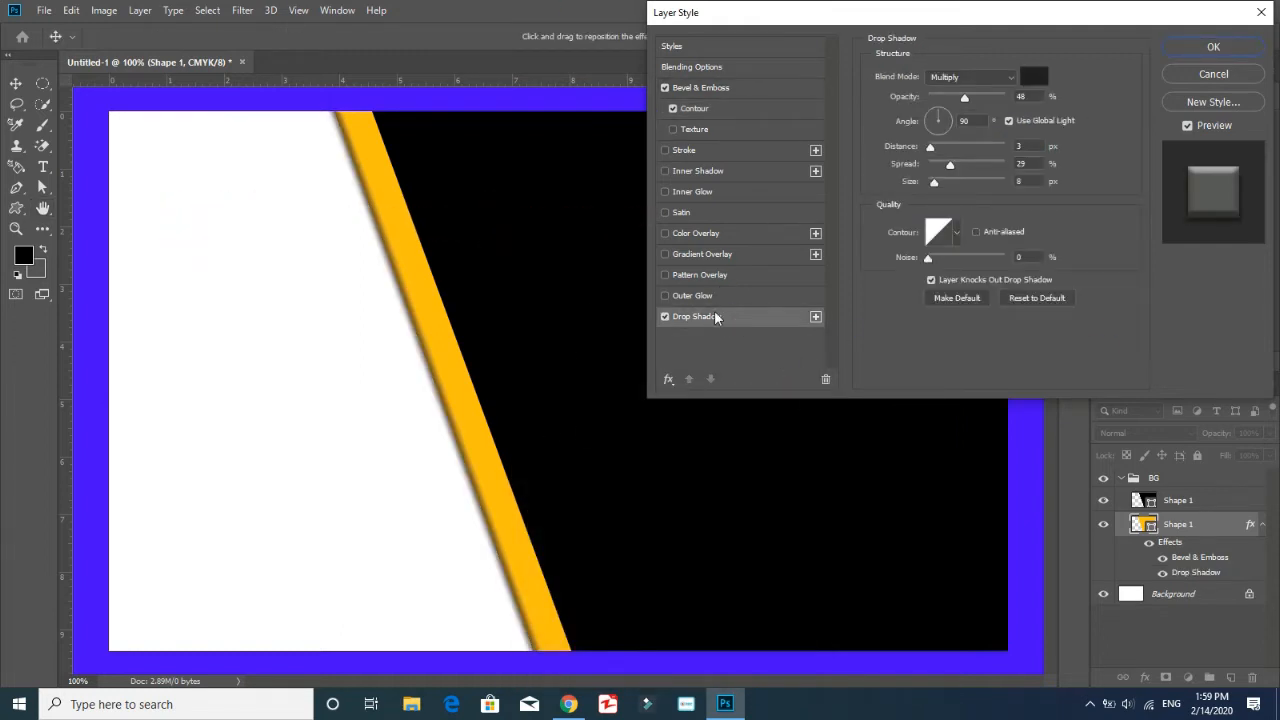
left_click(1212, 48)
left_click(1177, 645)
left_click(1131, 480)
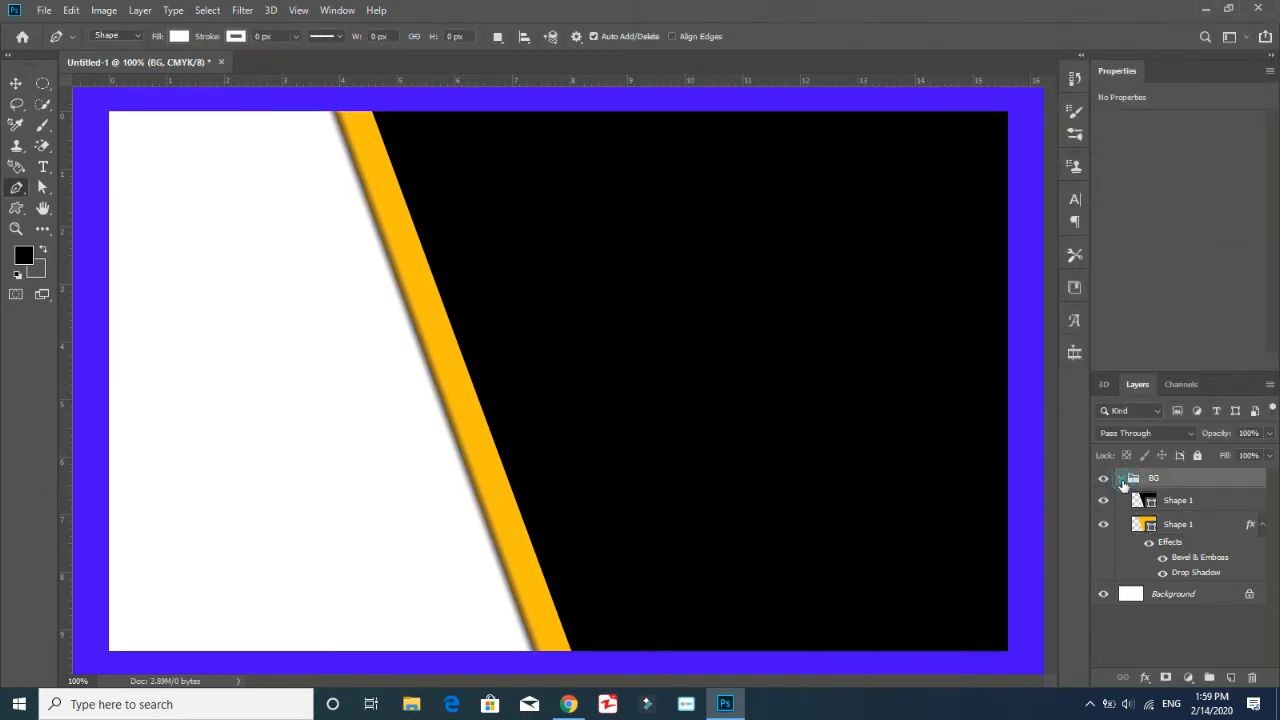
left_click(1121, 478)
Activate the Custom Shape tool and choose the QR code shape
left_click(678, 520)
key("ctrl+z")
left_click(15, 84)
left_click(11, 214)
left_click(72, 281)
left_click(648, 36)
scroll(690, 120, "down", 5)
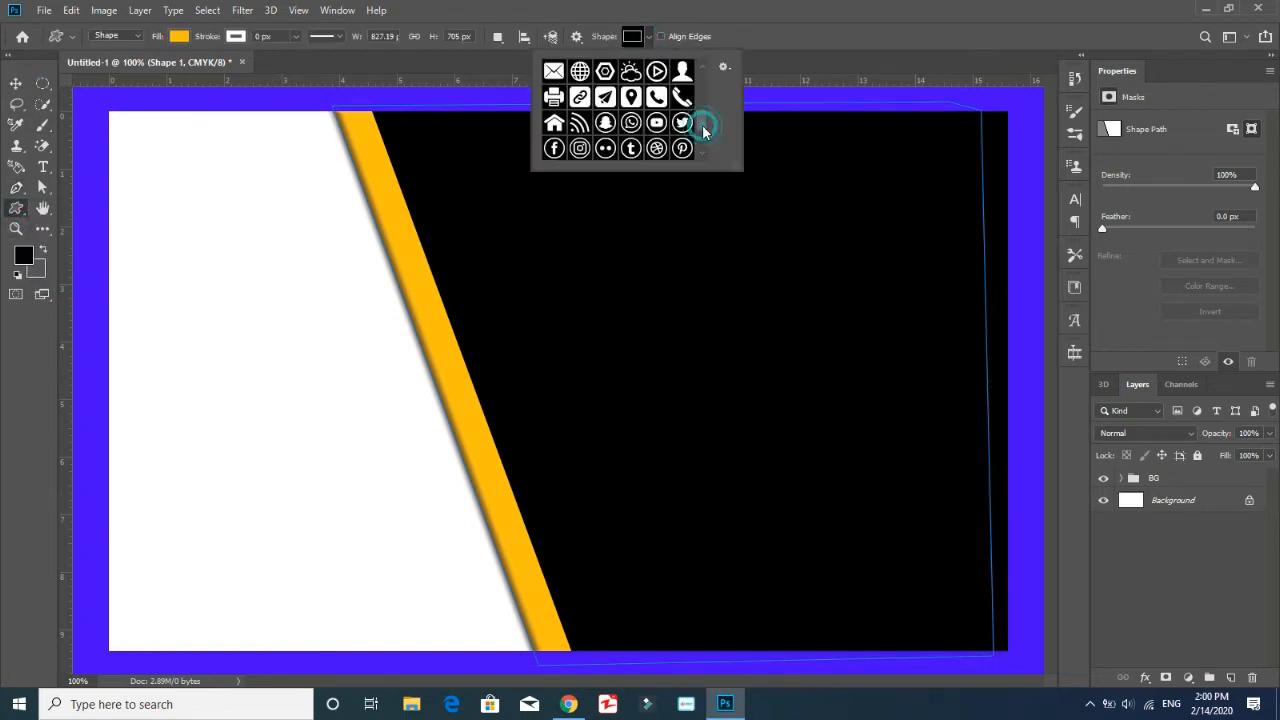
mouse_move(703, 138)
left_mouse_down()
mouse_move(704, 120)
mouse_move(704, 137)
left_mouse_up()
left_click(591, 130)
left_click_drag(255, 489, 116, 626)
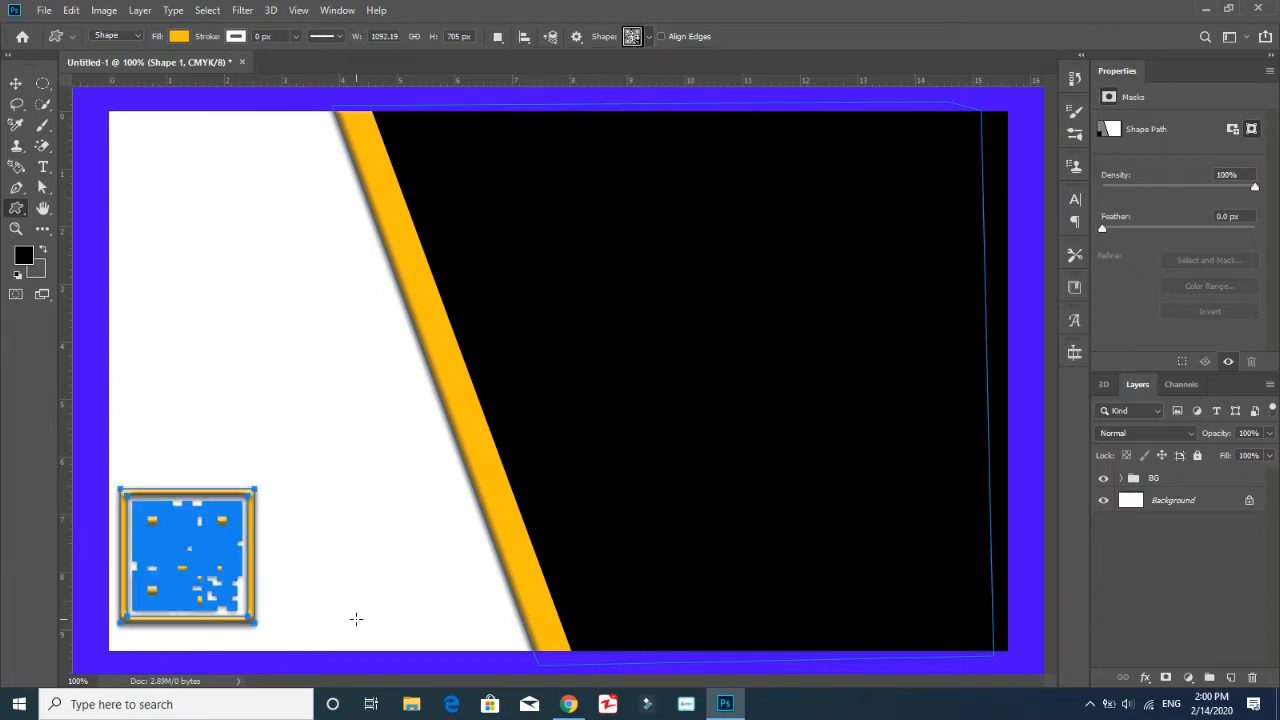
left_click(178, 36)
left_click(141, 120)
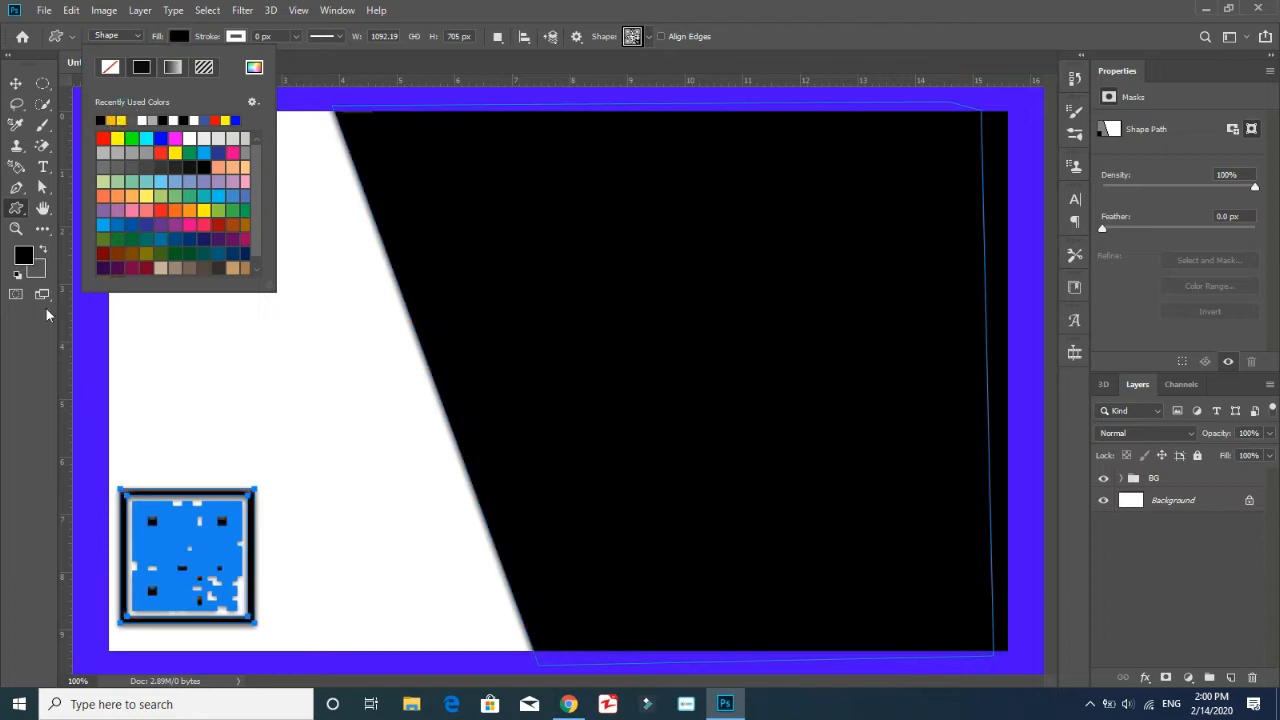
left_click(180, 40)
key("ctrl+z")
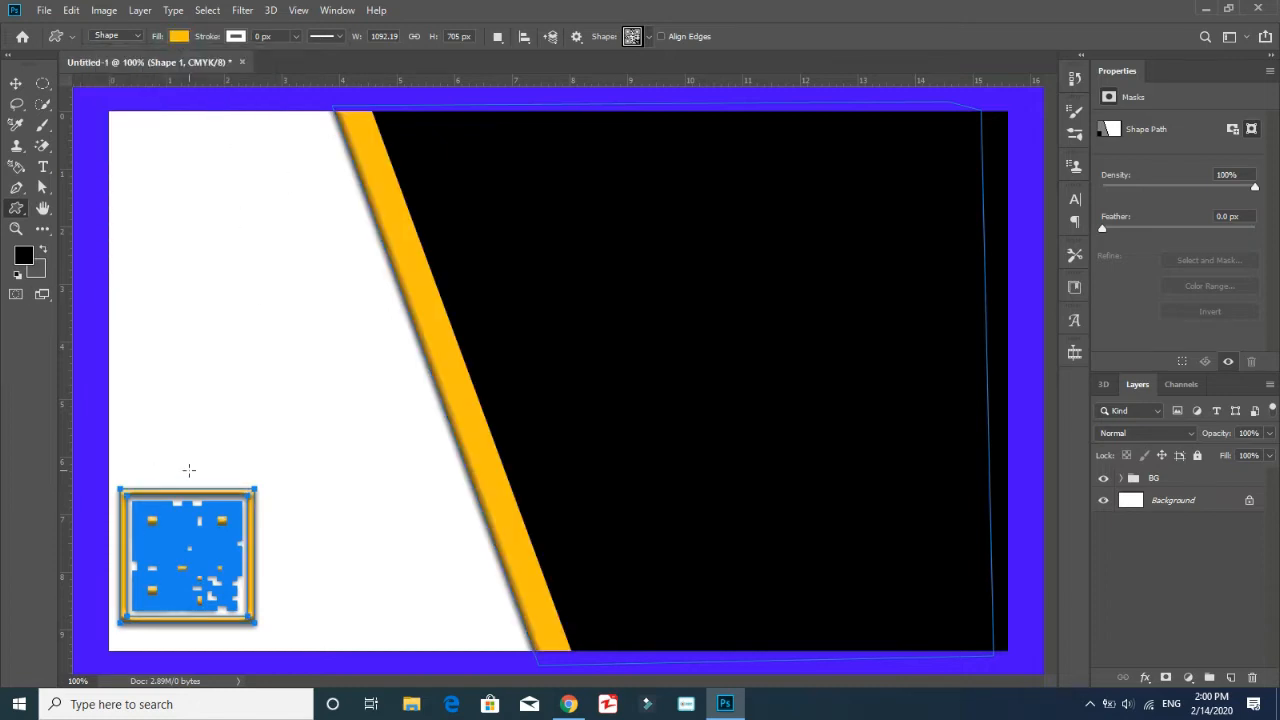
key("ctrl+z")
Draw a QR code shape about 164 px square on a new layer in the card's lower-left corner and fill it black
left_click(1232, 678)
left_click_drag(274, 495, 133, 625)
left_click(178, 36)
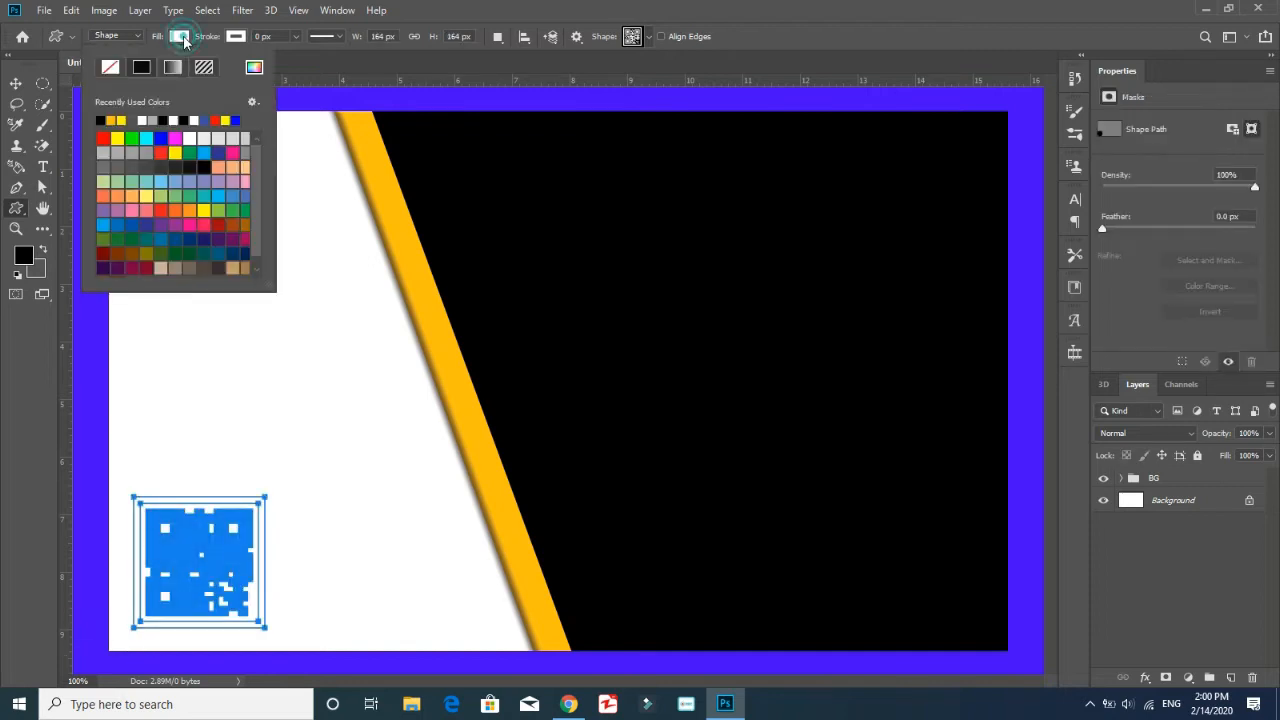
left_click(102, 119)
Move the QR code shape layer out of the BG group and place it above the group
left_click(1121, 478)
left_click_drag(1178, 529, 1166, 472)
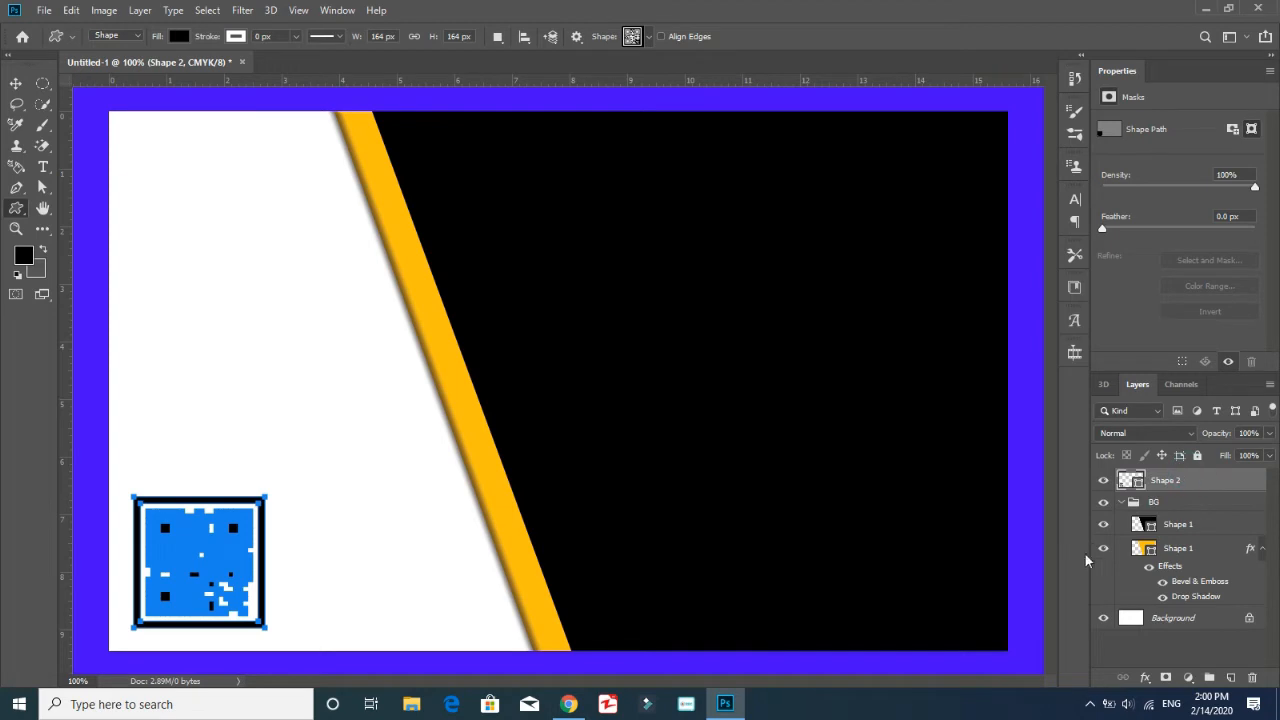
left_click(532, 173)
left_click(695, 287)
left_click(16, 85)
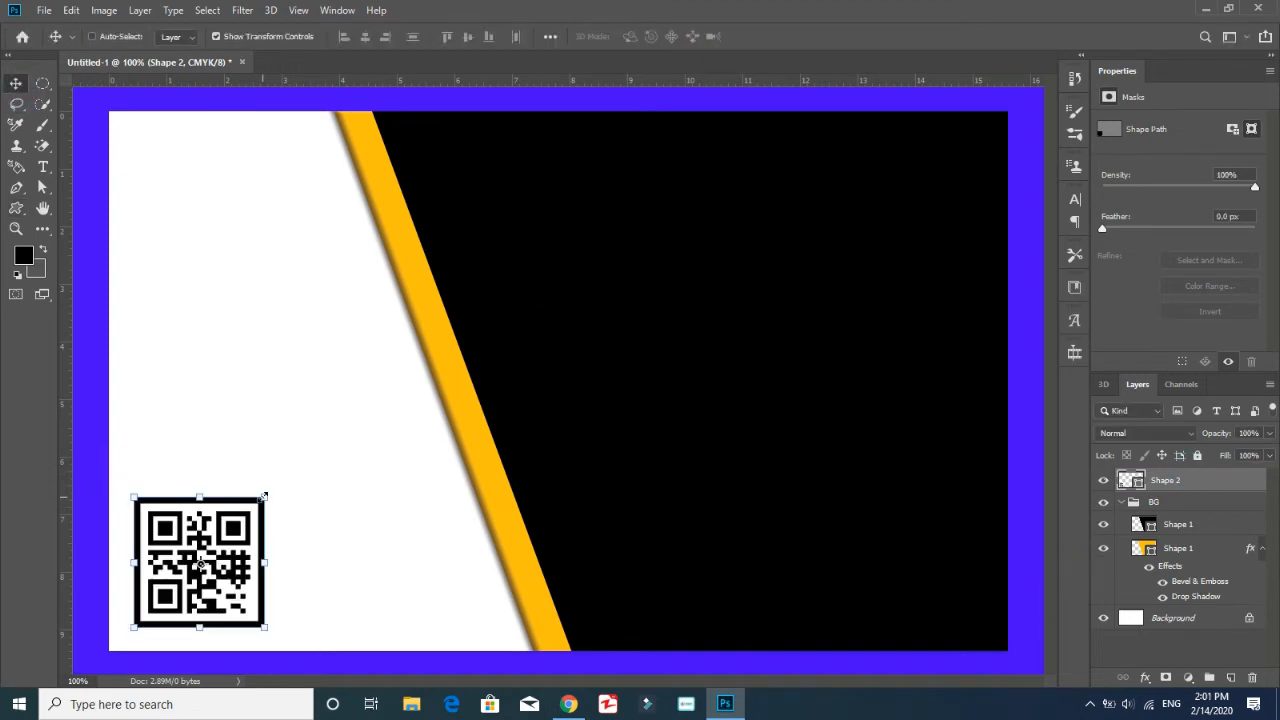
Put the QR code layer in a group named QR and rename the layer Qr Codes
key("ctrl+g")
double_click(1168, 477)
type("QR")
key("Return")
double_click(1172, 500)
type("Q")
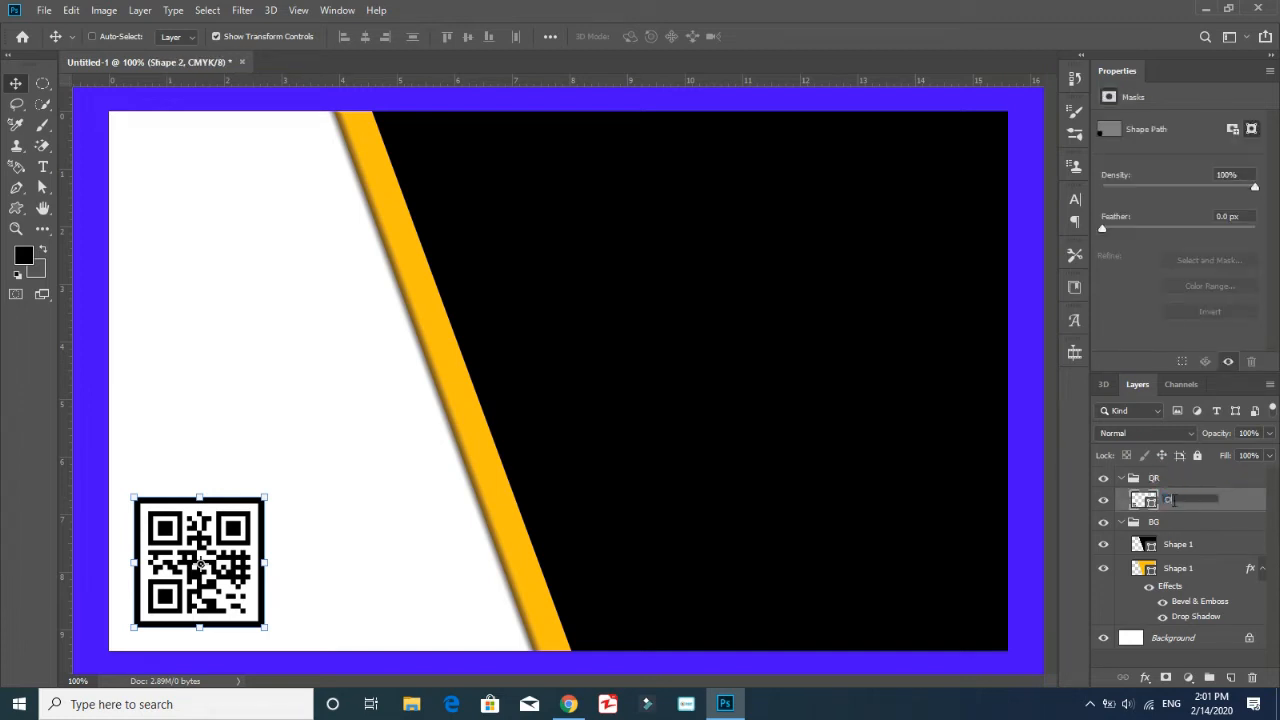
key("Return")
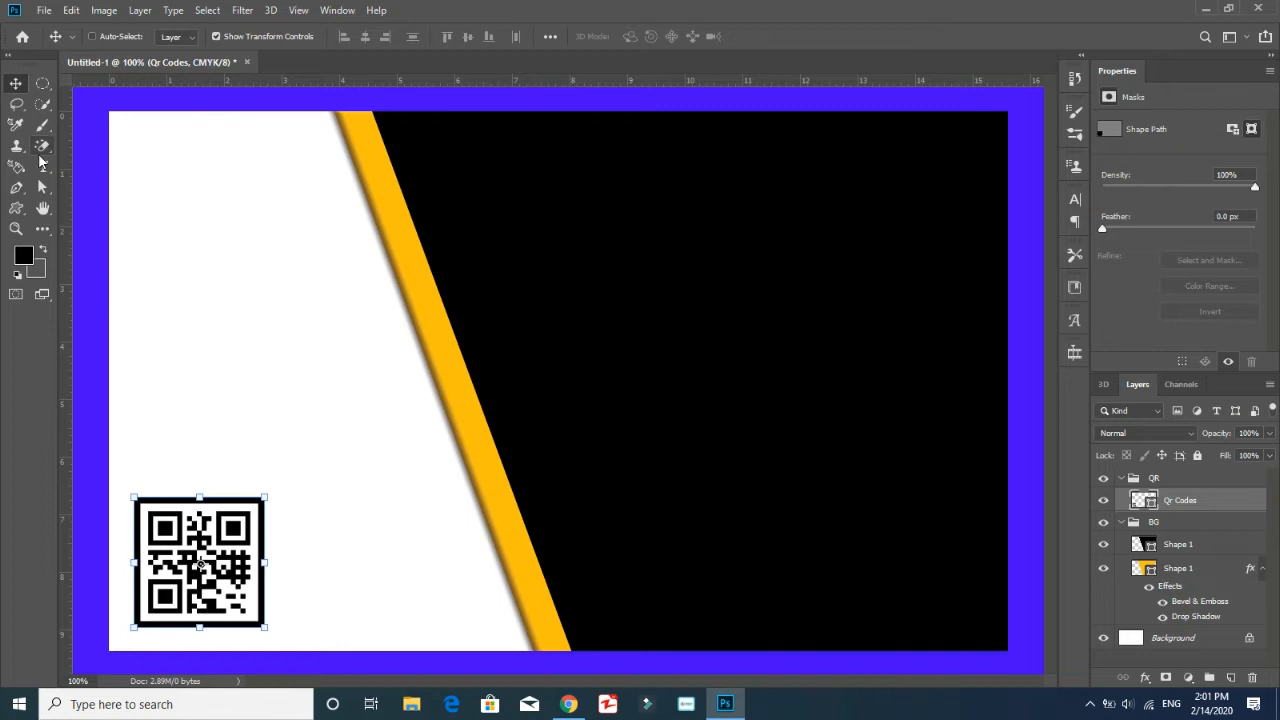
Rasterize the QR code and fill its three corner squares with the stripe's orange using the Paint Bucket
left_click(43, 228)
left_click(118, 636)
left_click(26, 257)
left_click(420, 290)
left_click(384, 365)
left_click(240, 540)
left_click(573, 267)
left_click(168, 536)
left_click(178, 604)
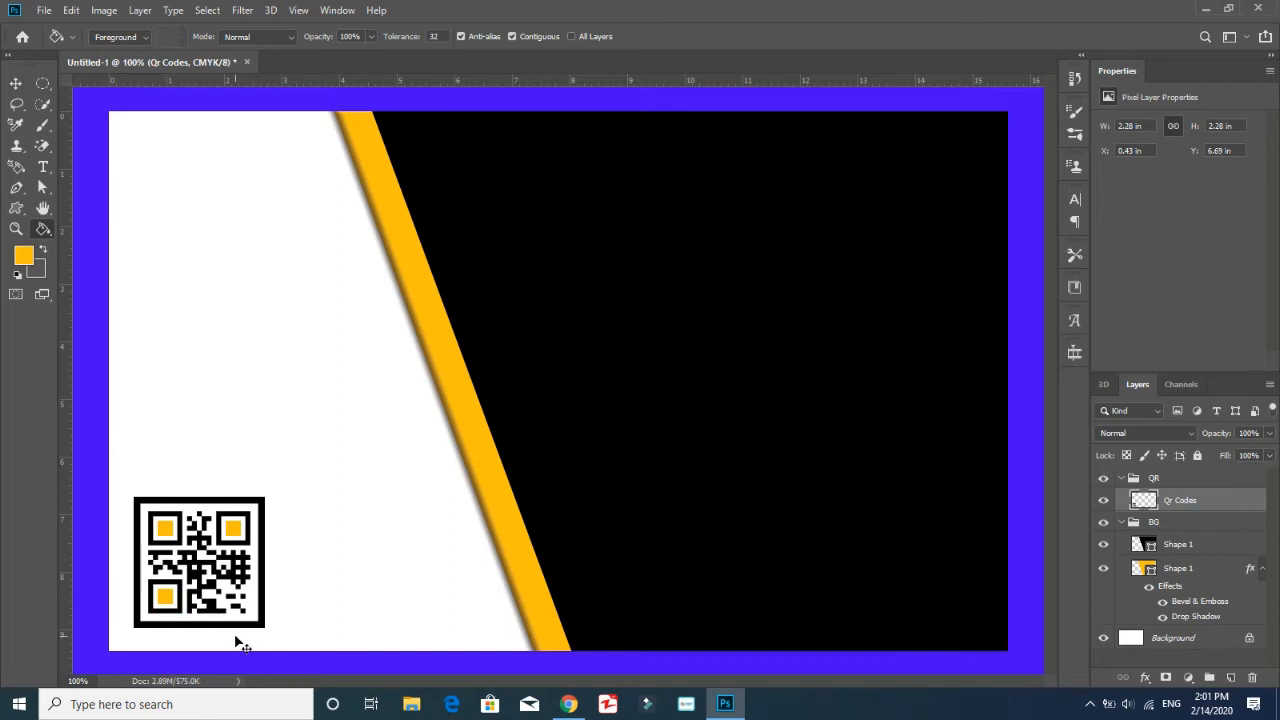
Scale the QR code down to about 69.5%, keeping its lower-left corner in place
key("ctrl+t")
mouse_move(261, 496)
left_mouse_down()
mouse_move(223, 551)
mouse_move(221, 530)
mouse_move(201, 544)
mouse_move(220, 536)
left_mouse_up()
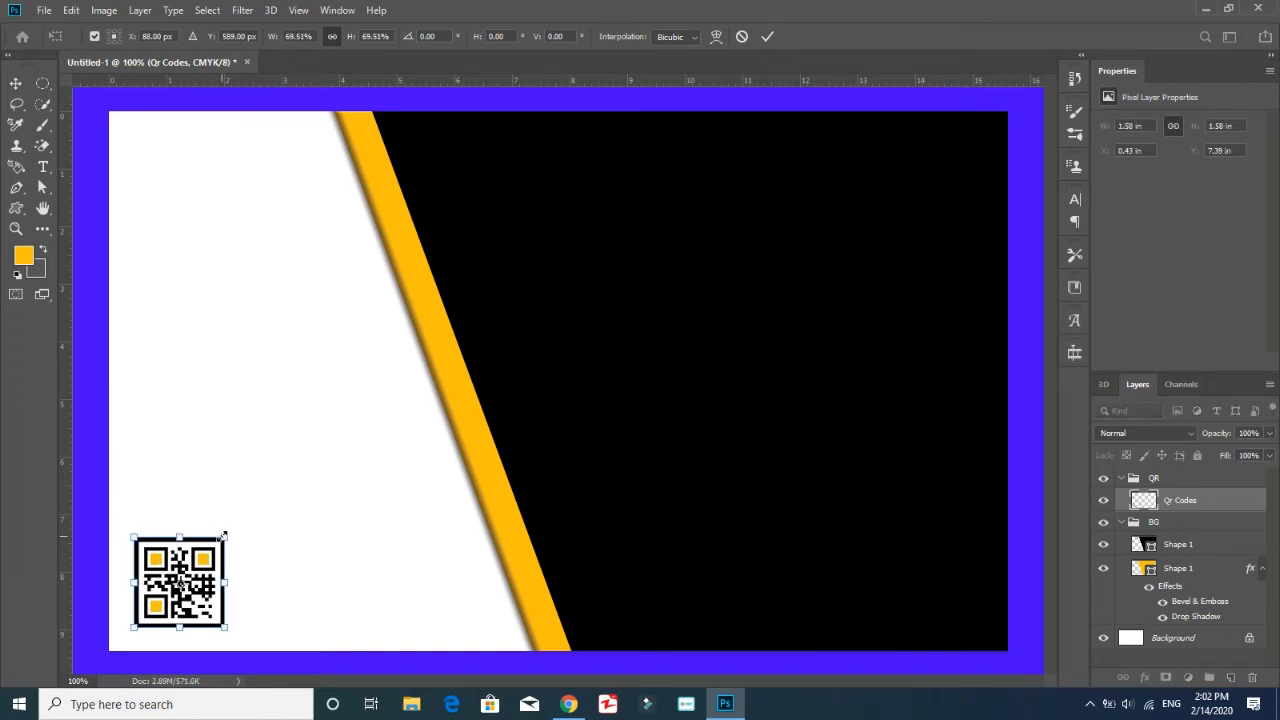
key("Return")
Enlarge the QR code slightly from its upper-right corner
key("g")
left_click(15, 83)
key("ctrl+plus")
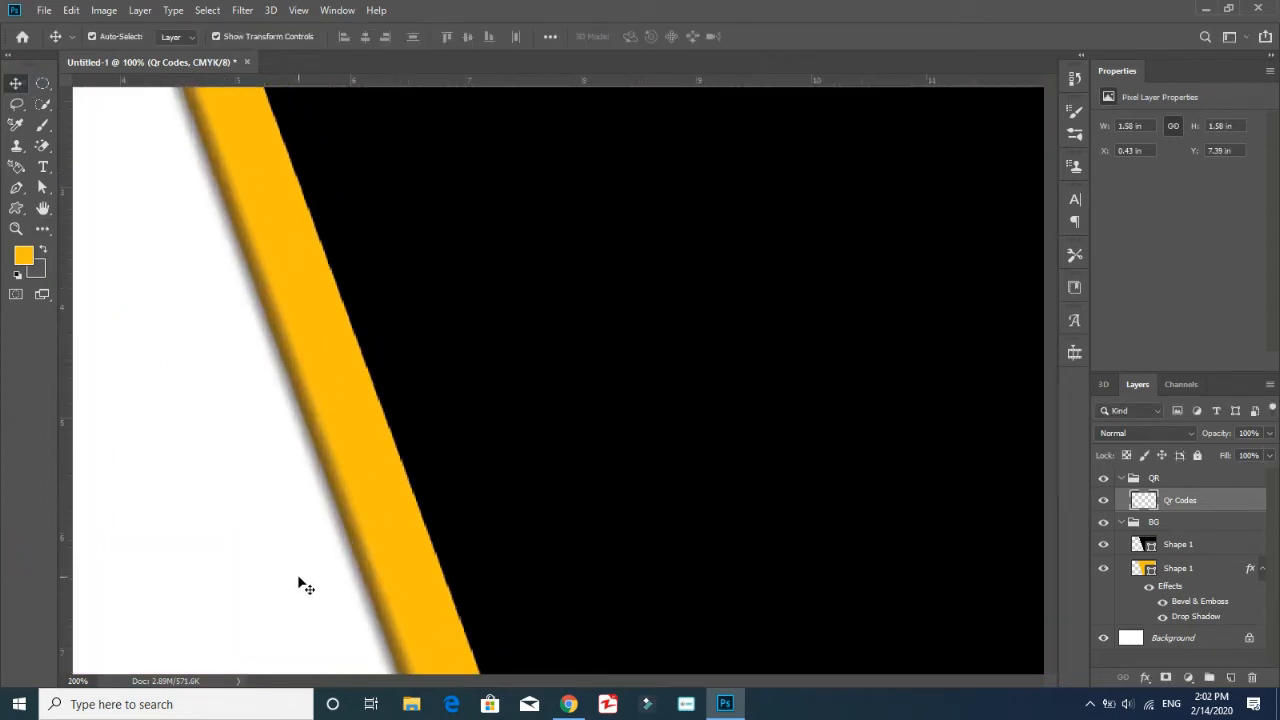
key("ctrl+minus")
key("ctrl+minus")
left_click_drag(340, 485, 346, 474)
left_click(1144, 662)
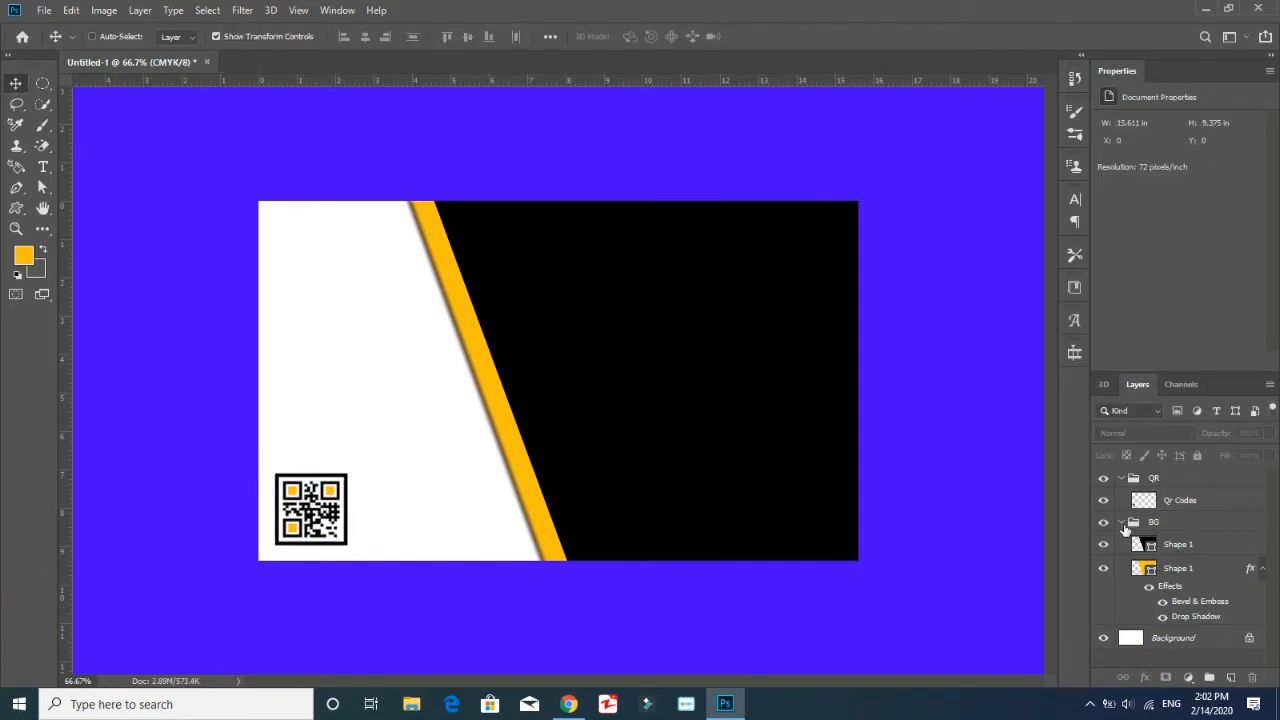
Collapse the QR and BG groups and combine them into a group named Back
left_click(1121, 522)
left_click(1125, 481)
left_click(1122, 478)
left_click(1152, 498, "shift")
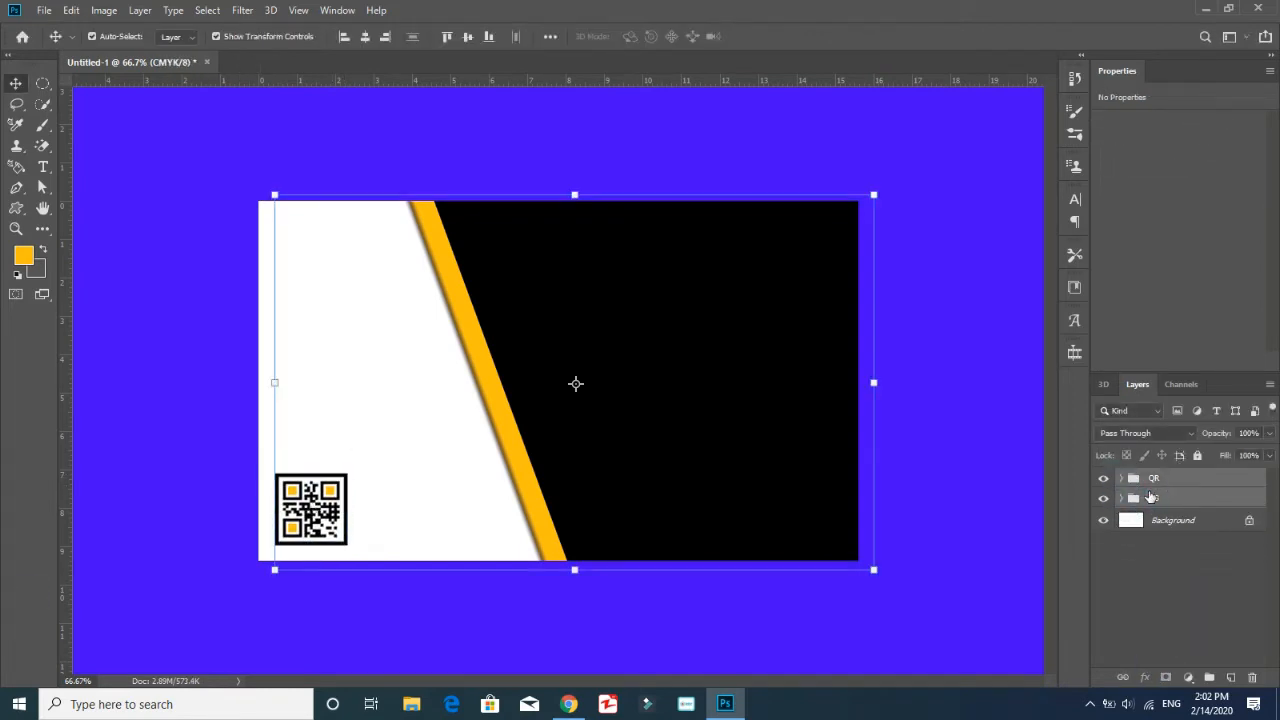
key("ctrl+g")
double_click(1164, 479)
type("Back")
key("Return")
left_click(1172, 590)
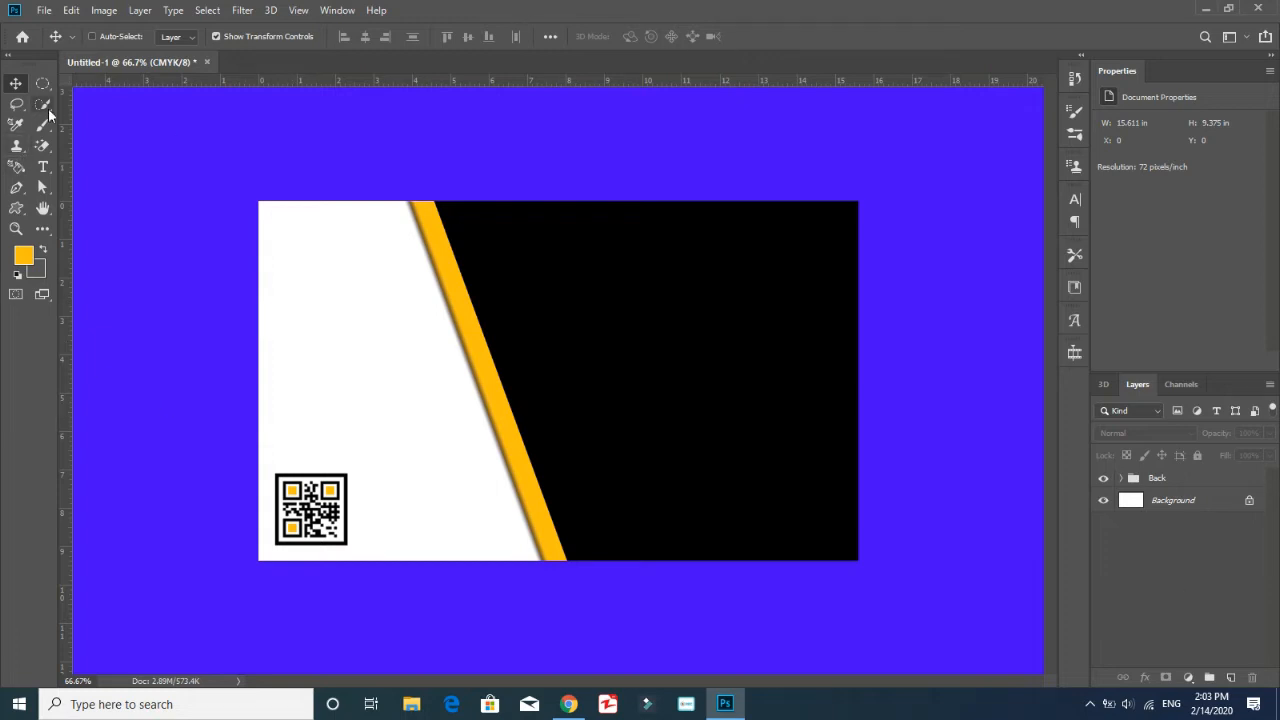
Draw the circular slanted-stripe custom shape in white on the black area, about 196 by 215 px, as the logo
left_click(16, 207)
left_click(648, 36)
scroll(706, 120, "up", 3)
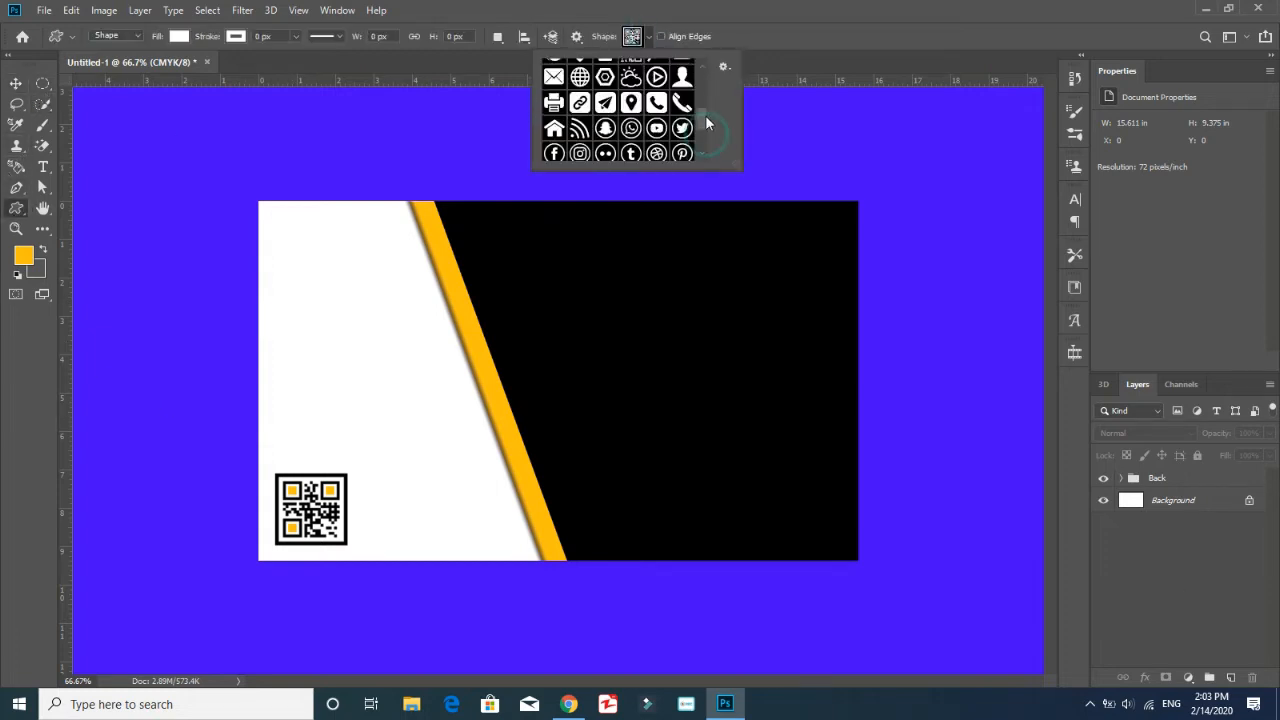
scroll(702, 110, "up", 2)
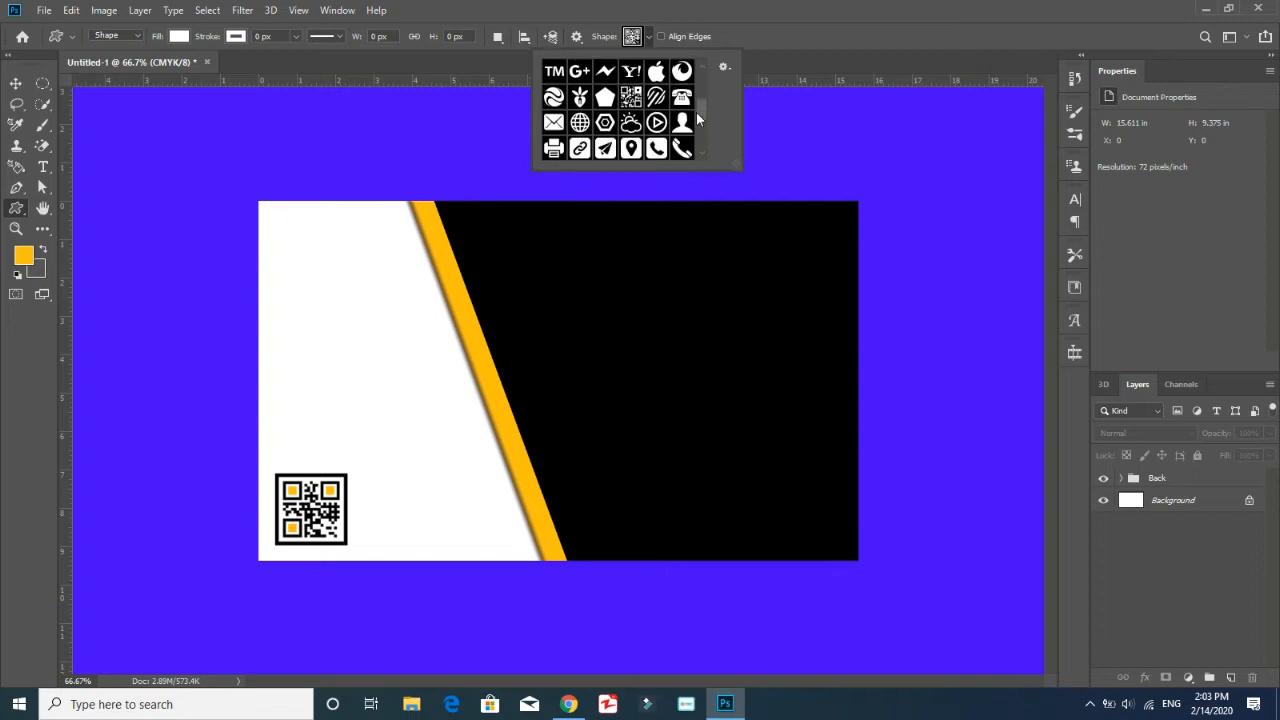
left_click(656, 96)
left_click_drag(726, 286, 620, 401)
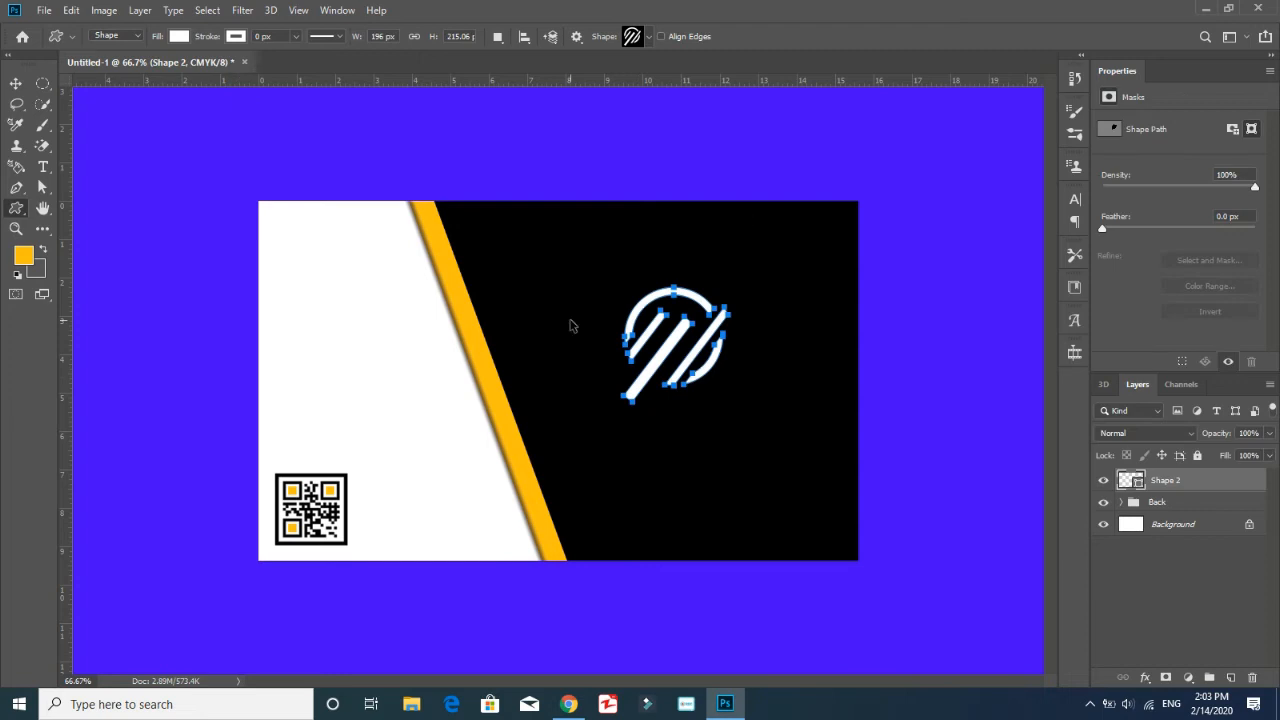
Scale the logo shape down to about 164 by 180 px, adjust its position slightly and deselect it
key("ctrl+t")
mouse_move(736, 278)
left_mouse_down()
mouse_move(715, 318)
mouse_move(745, 283)
mouse_move(728, 300)
left_mouse_up()
left_click_drag(711, 336, 716, 324)
left_click(1162, 571)
key("Return")
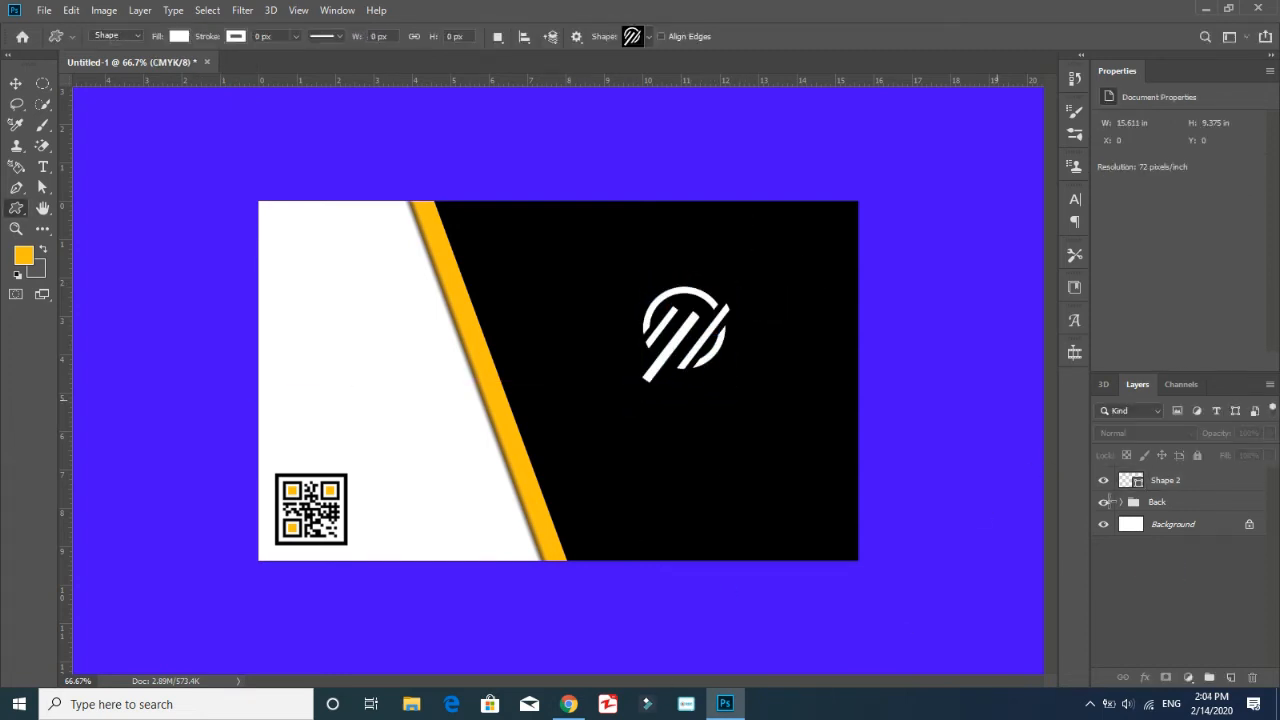
Put the logo shape in a new group named Company Logo and rename its layer Logo
left_click(1165, 480)
key("ctrl+g")
double_click(1164, 478)
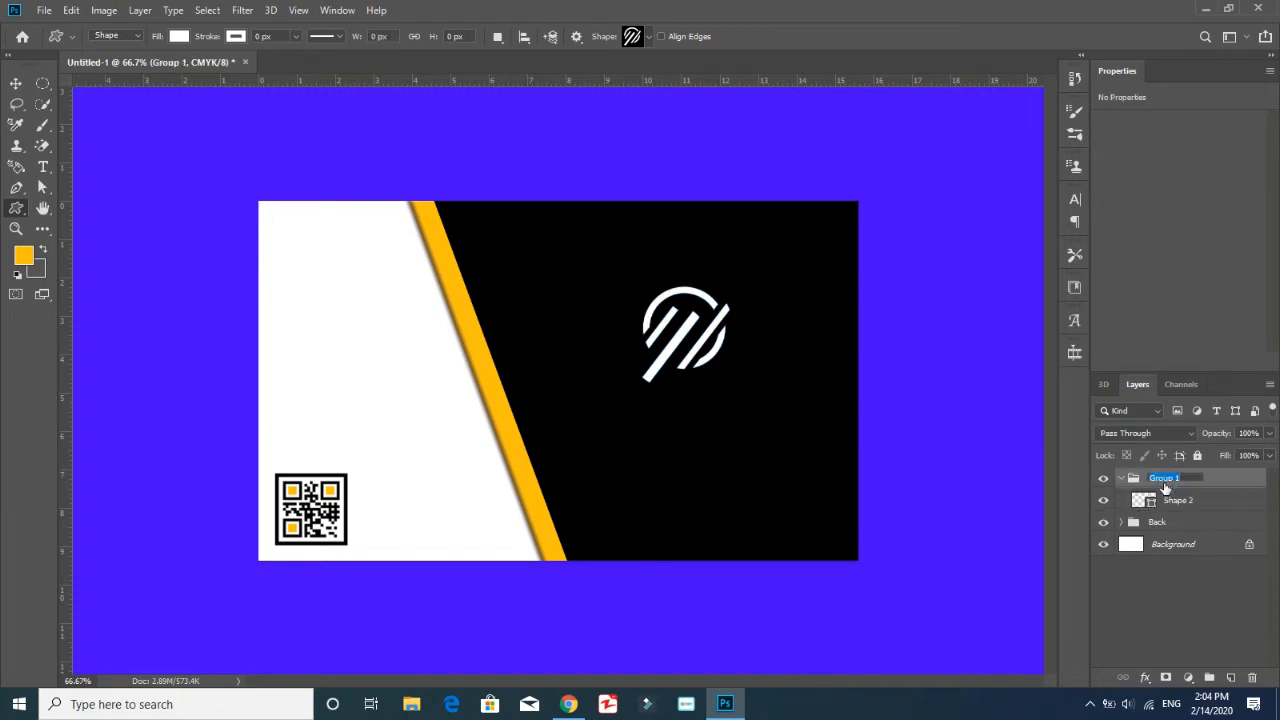
type("Company Logo")
key("Return")
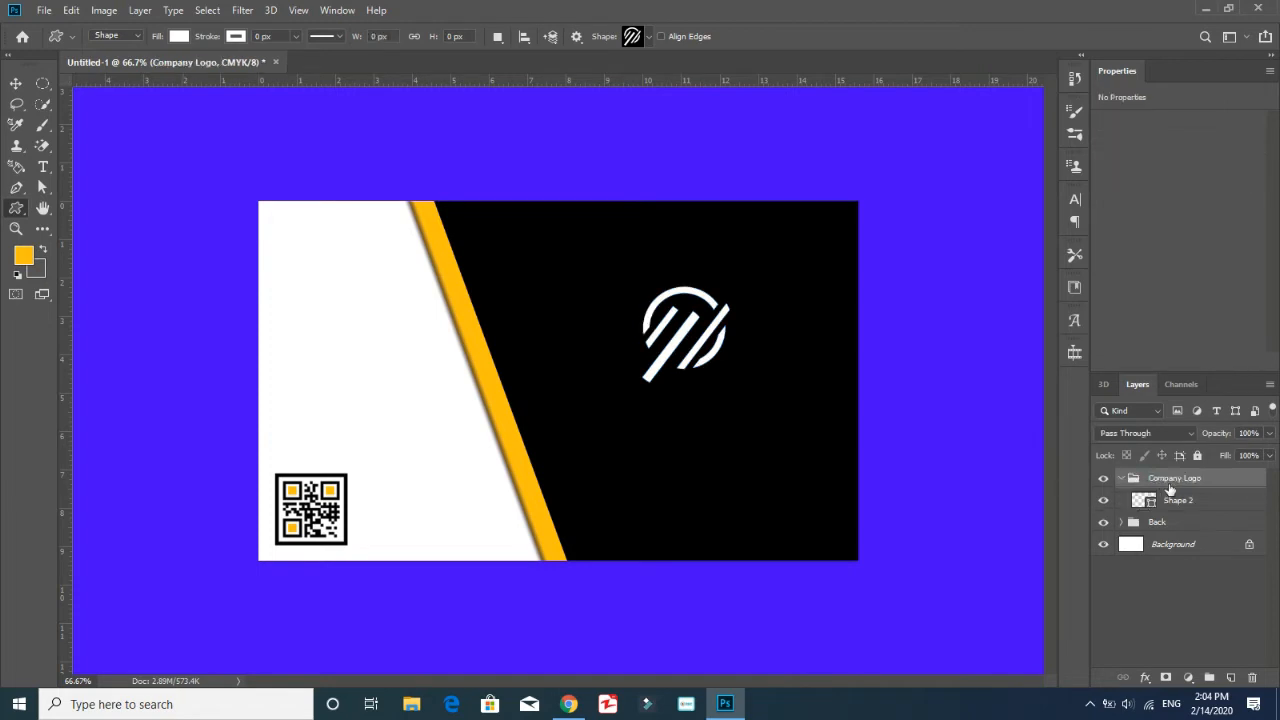
double_click(1175, 500)
type("Logo")
key("Return")
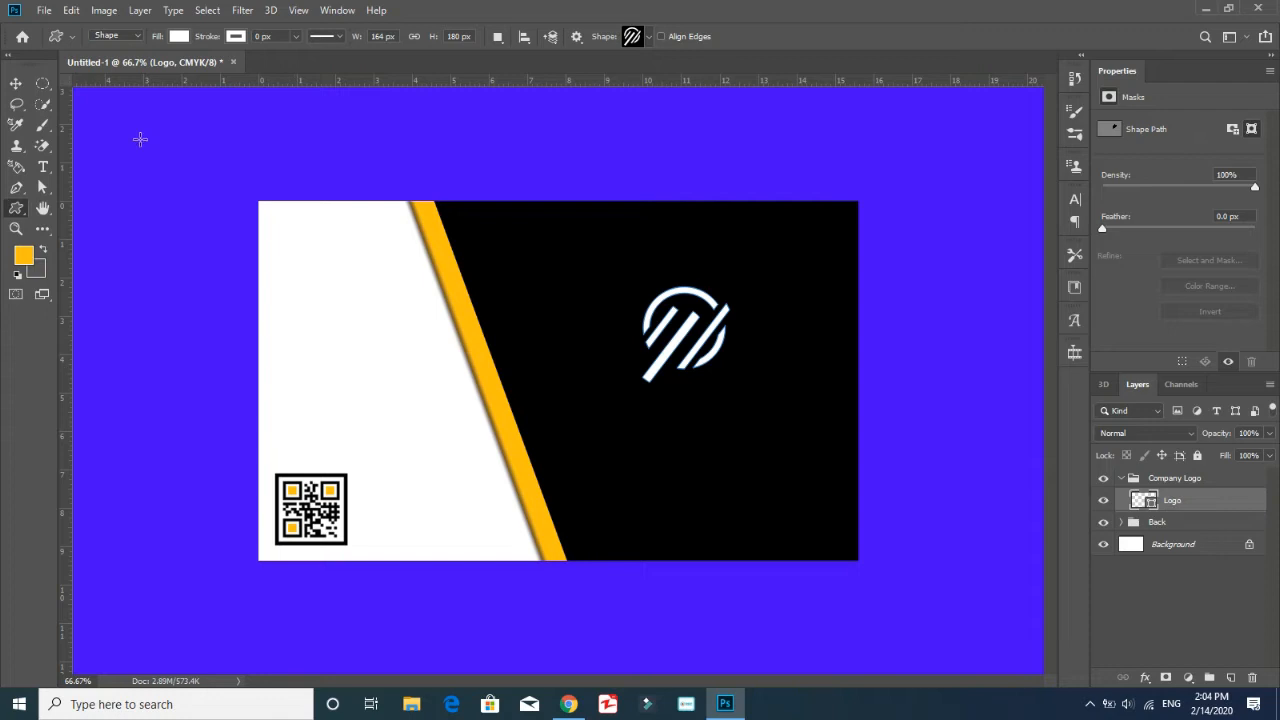
Enlarge the logo around its centre to about 182 by 199 px
left_click(15, 83)
left_click_drag(730, 382, 707, 351)
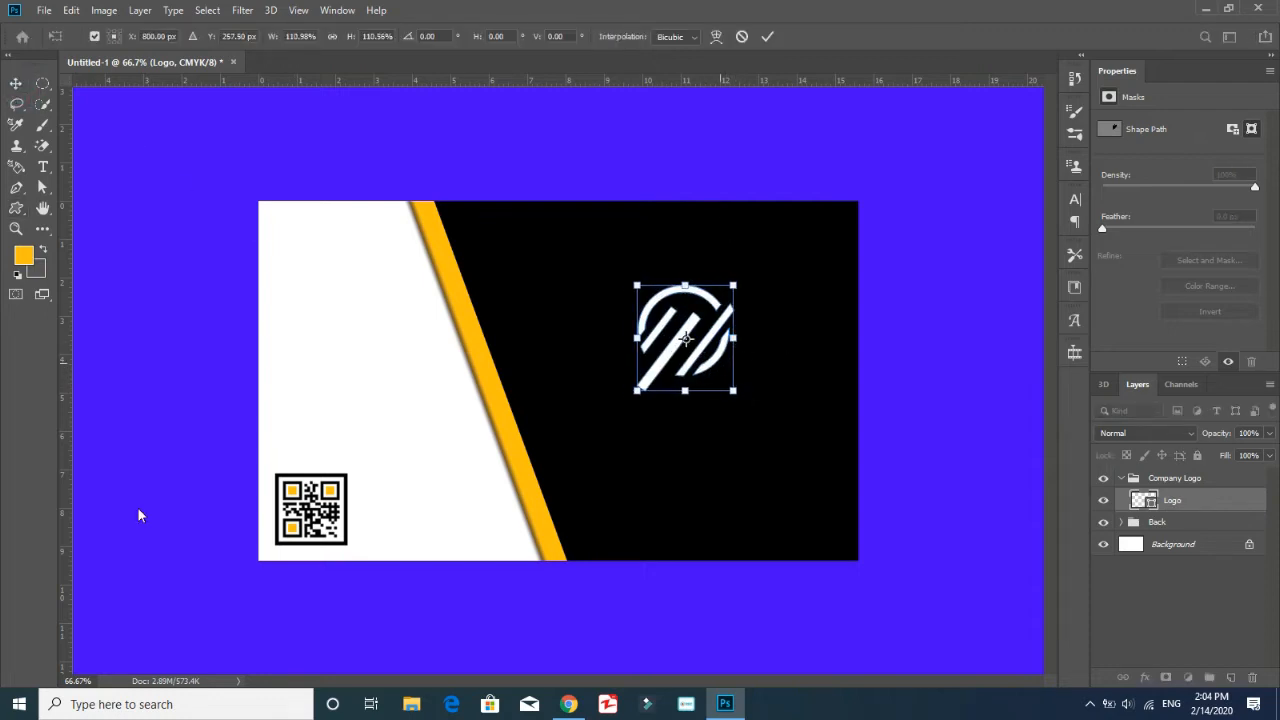
key("Return")
Change the logo's fill from solid white to the orange-to-grey linear gradient preset
key("u")
left_click(178, 36)
left_click(172, 67)
left_click(134, 128)
left_click(105, 130)
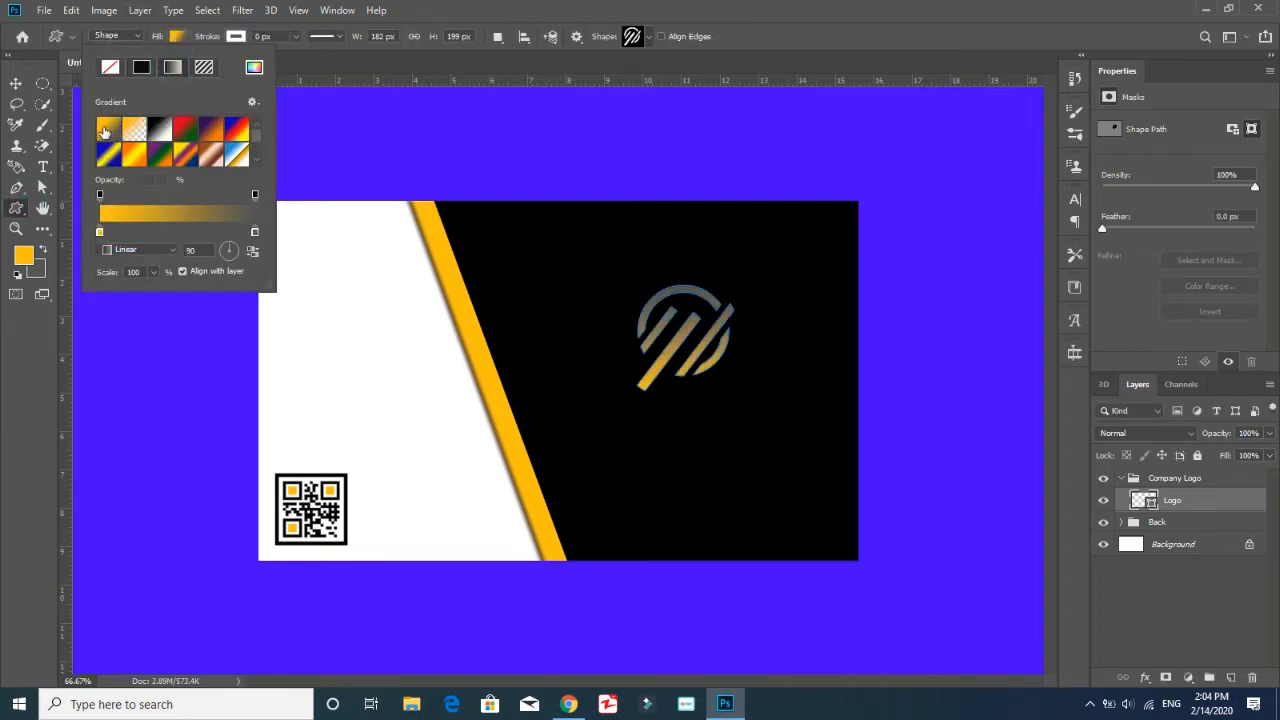
double_click(107, 130)
key("Escape")
Change the grey end stop of the logo's gradient to white
left_click(149, 215)
left_click(616, 571)
left_click(368, 642)
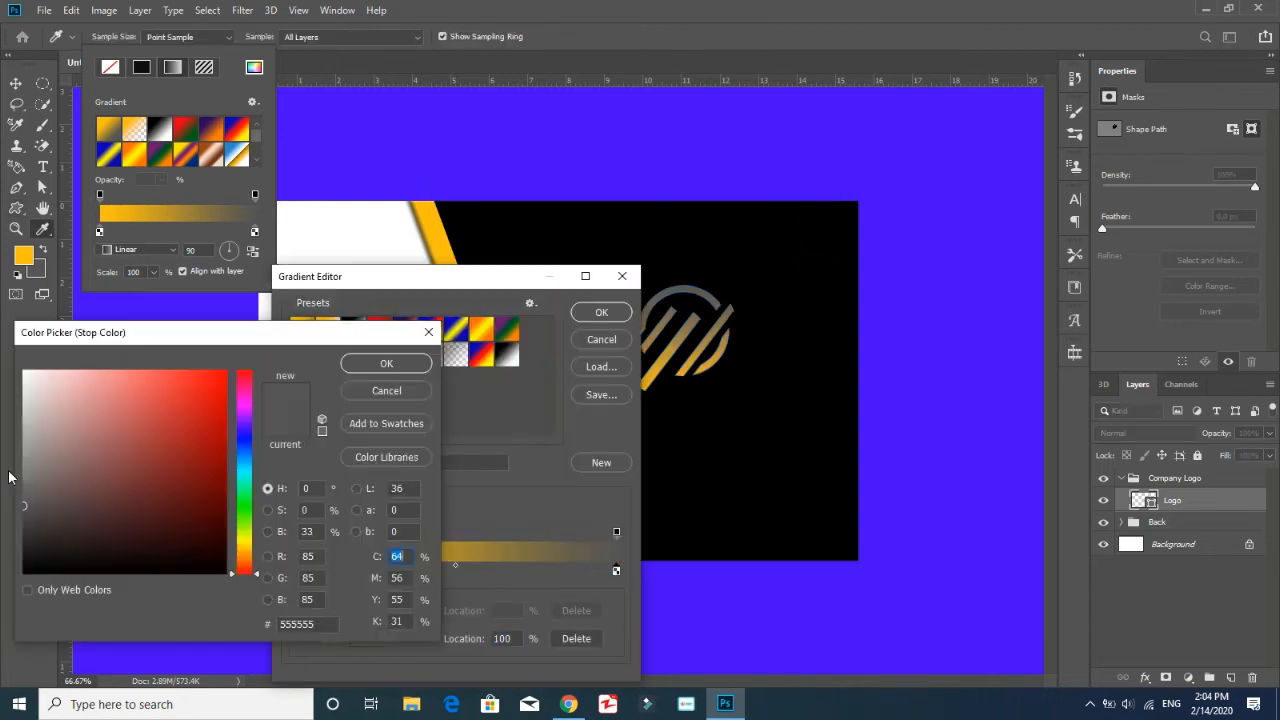
left_click_drag(25, 440, 16, 366)
left_click(386, 363)
Reverse the gradient's colour stops, placing white at 13% and orange toward the far end, and apply it to the logo
left_click(293, 571)
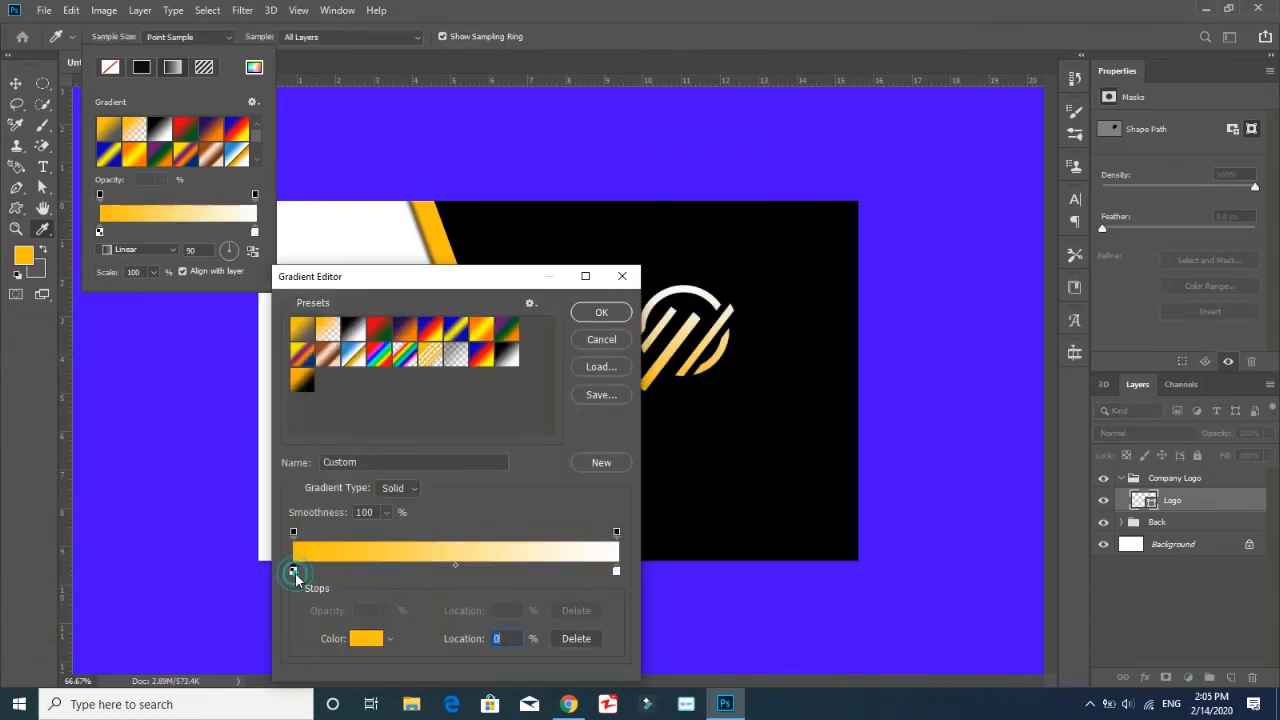
left_click_drag(293, 571, 371, 571)
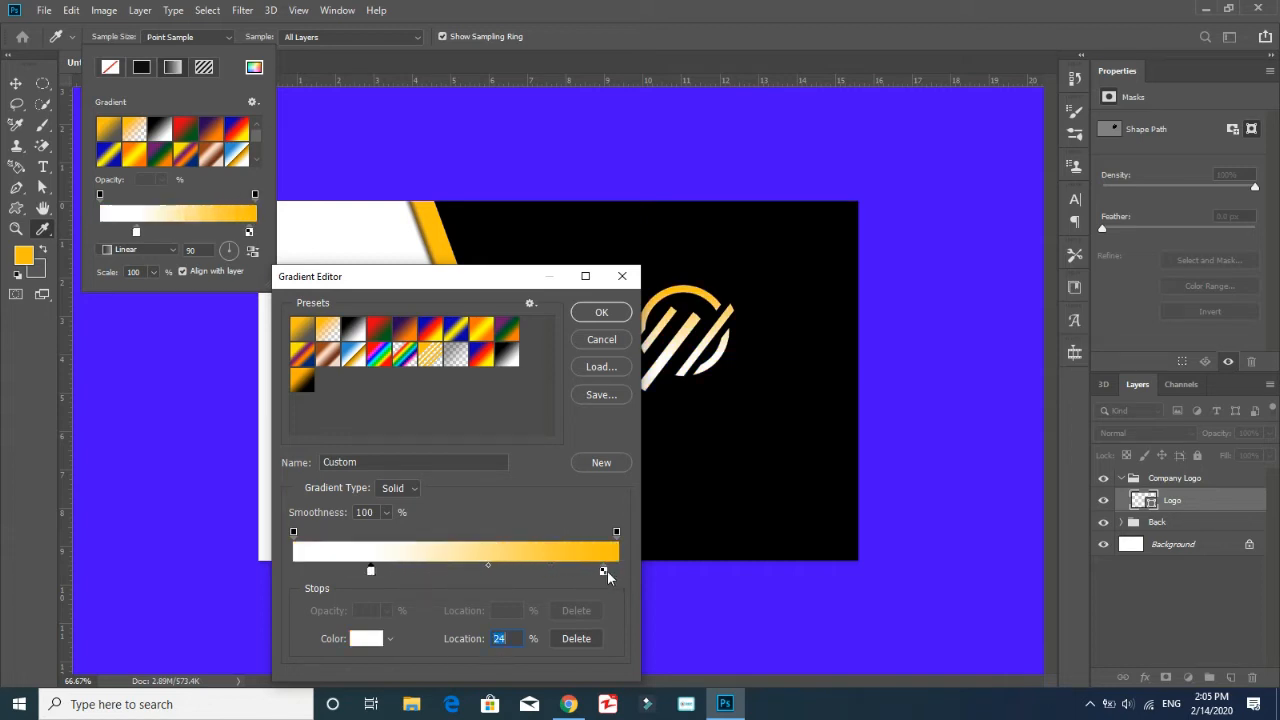
left_click_drag(610, 571, 576, 573)
left_click_drag(371, 571, 335, 573)
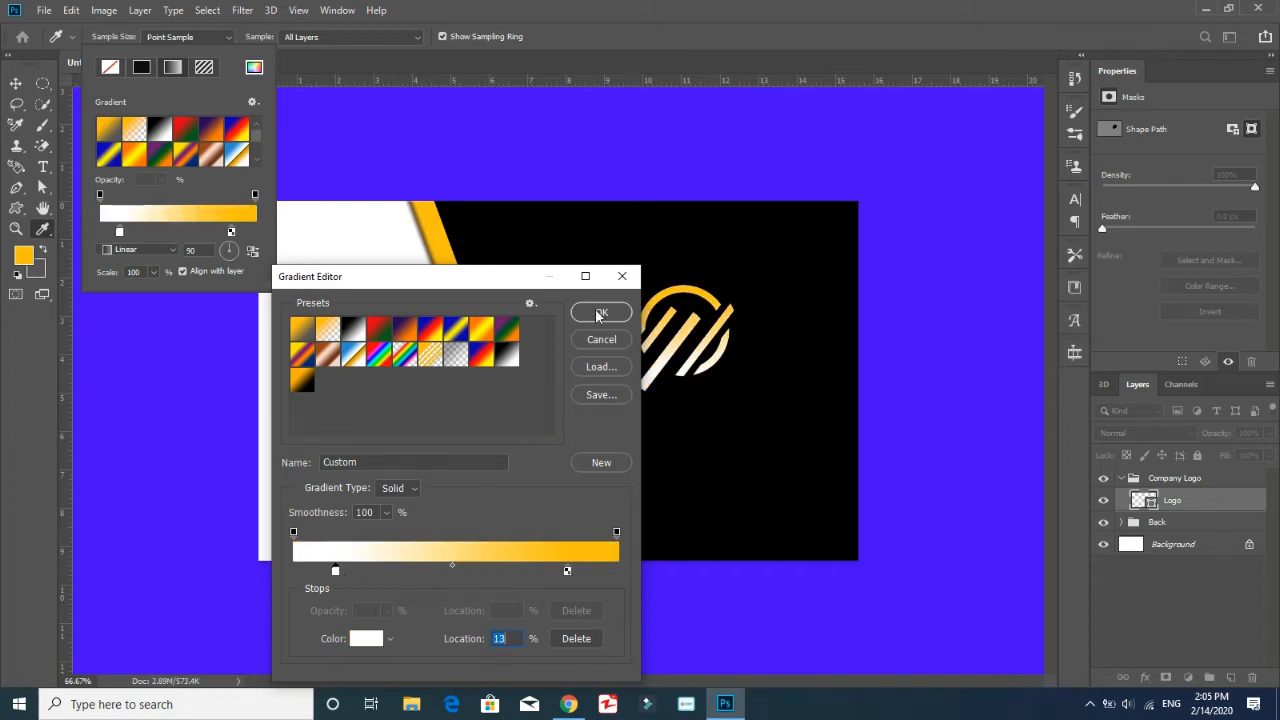
left_click(601, 312)
left_click(1168, 604)
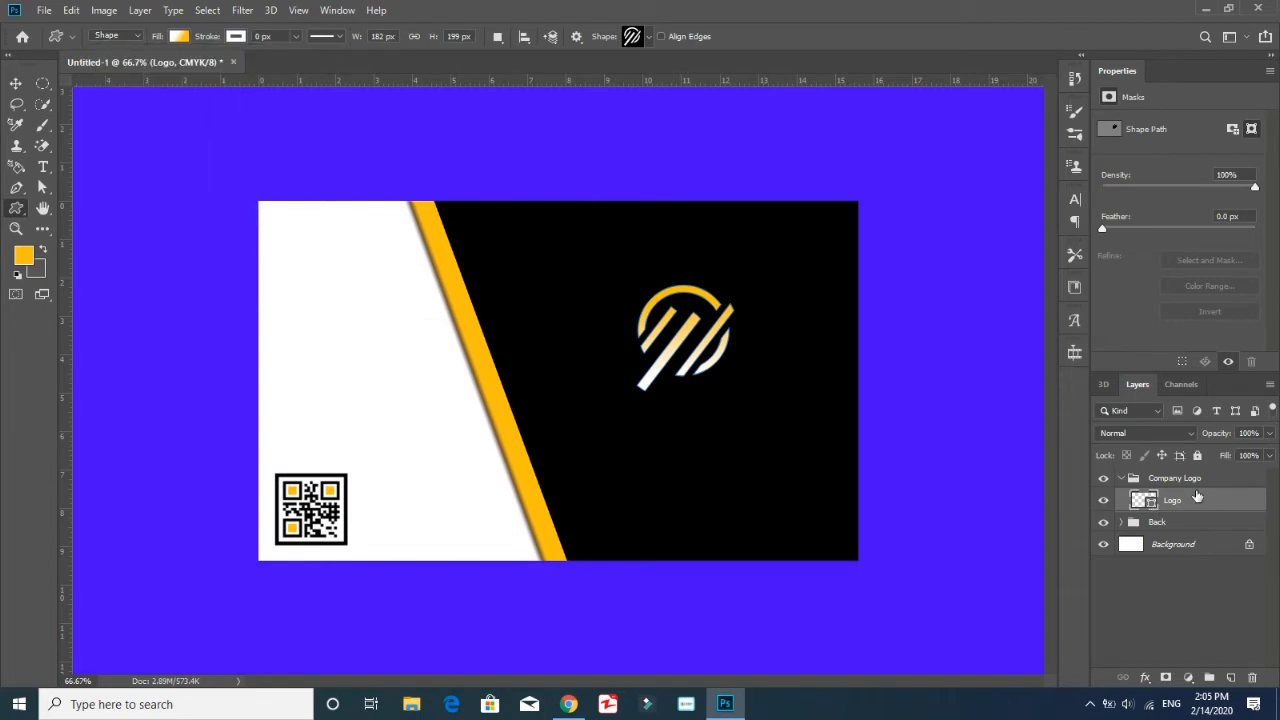
Collapse the Company Logo group and add the text "Creative Designer" below the logo
left_click(1121, 478)
key("t")
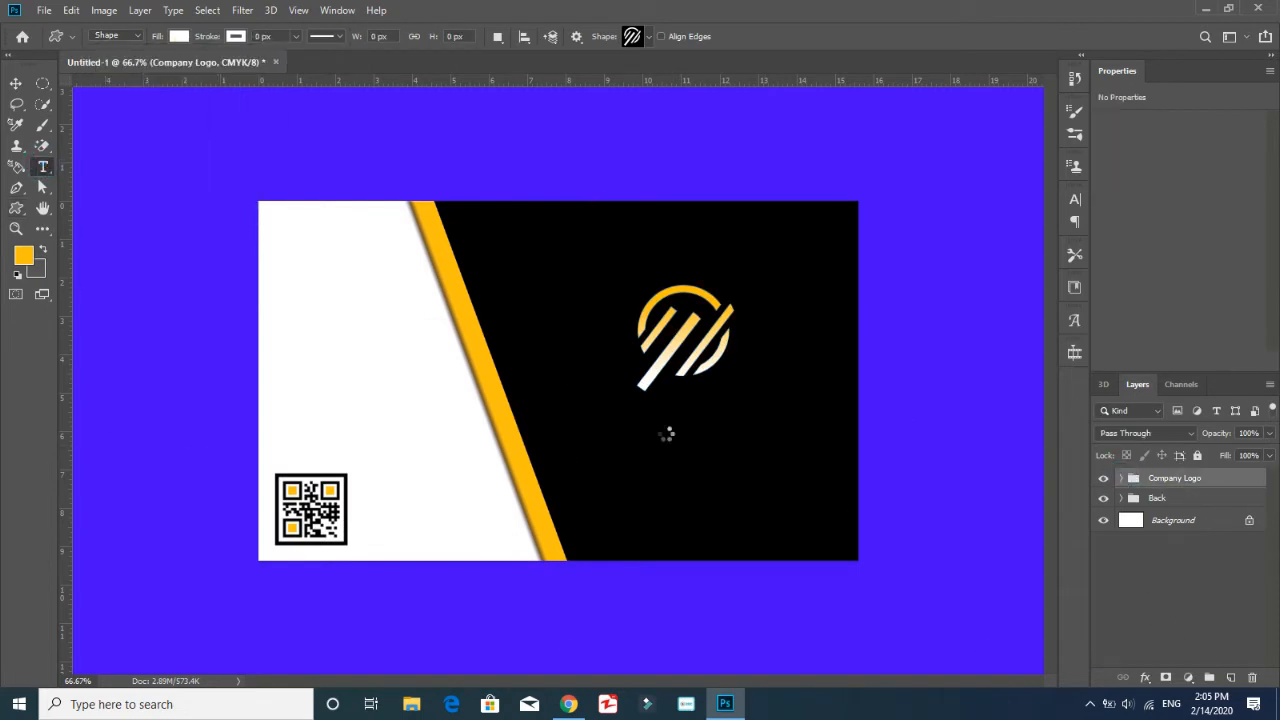
left_click(625, 420)
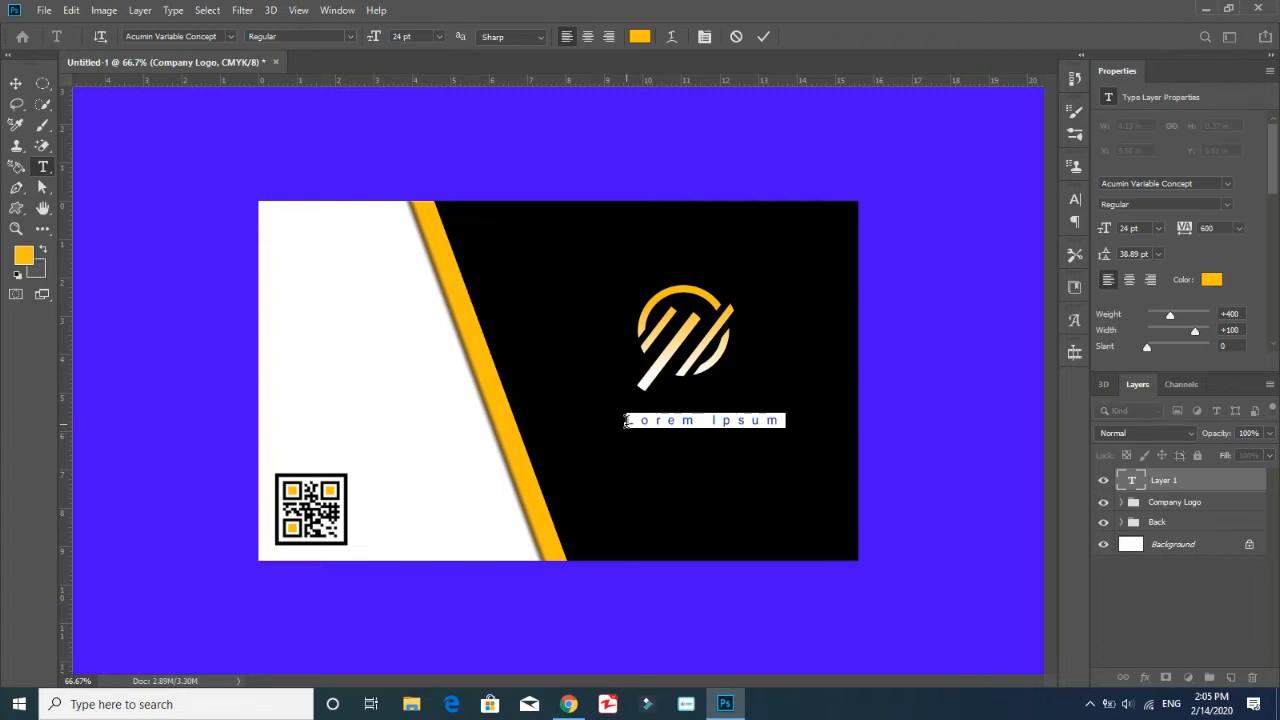
key("BackSpace")
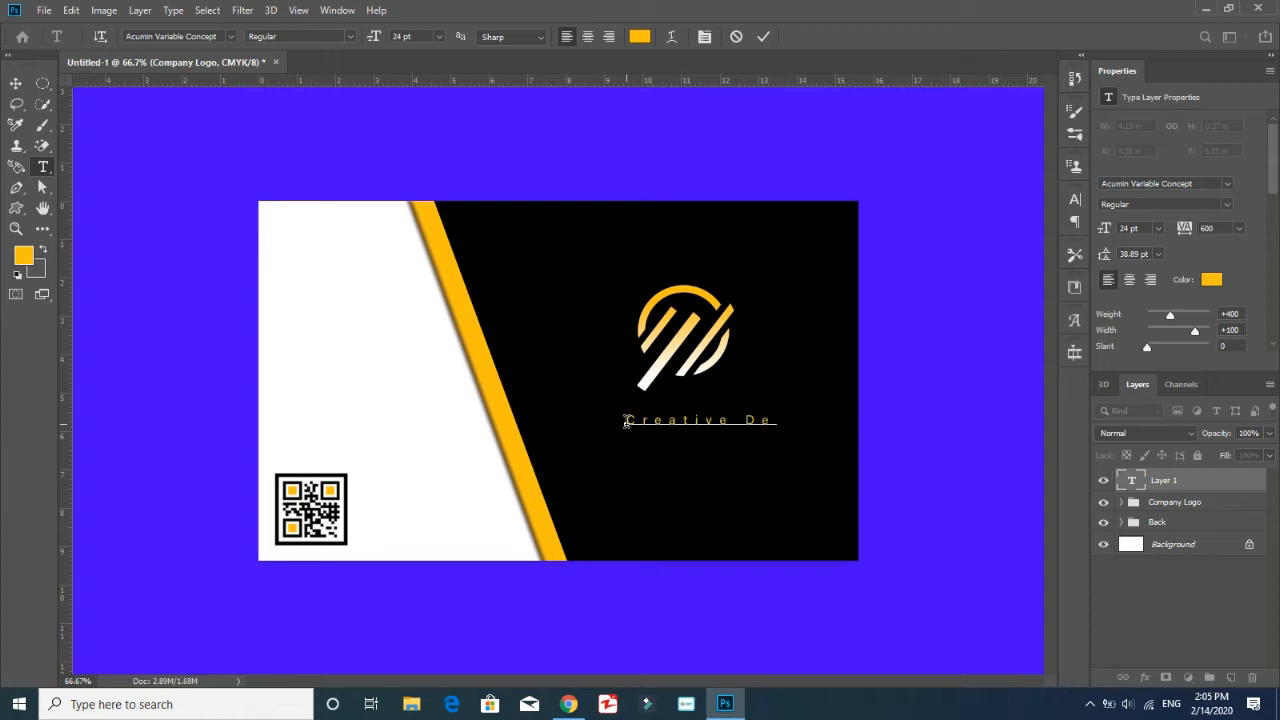
Set the Creative Designer text's tracking to 0 and its size to 36 pt
key("ctrl+t")
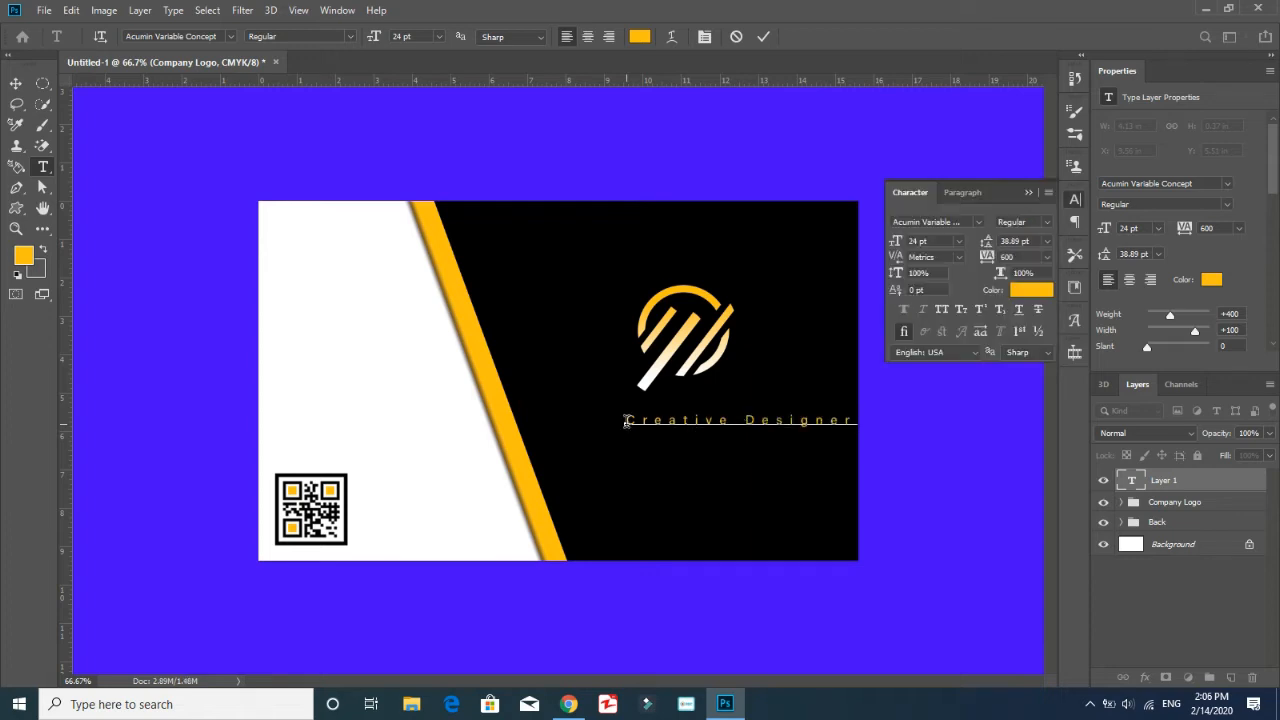
left_click(1010, 257)
key("ctrl+a")
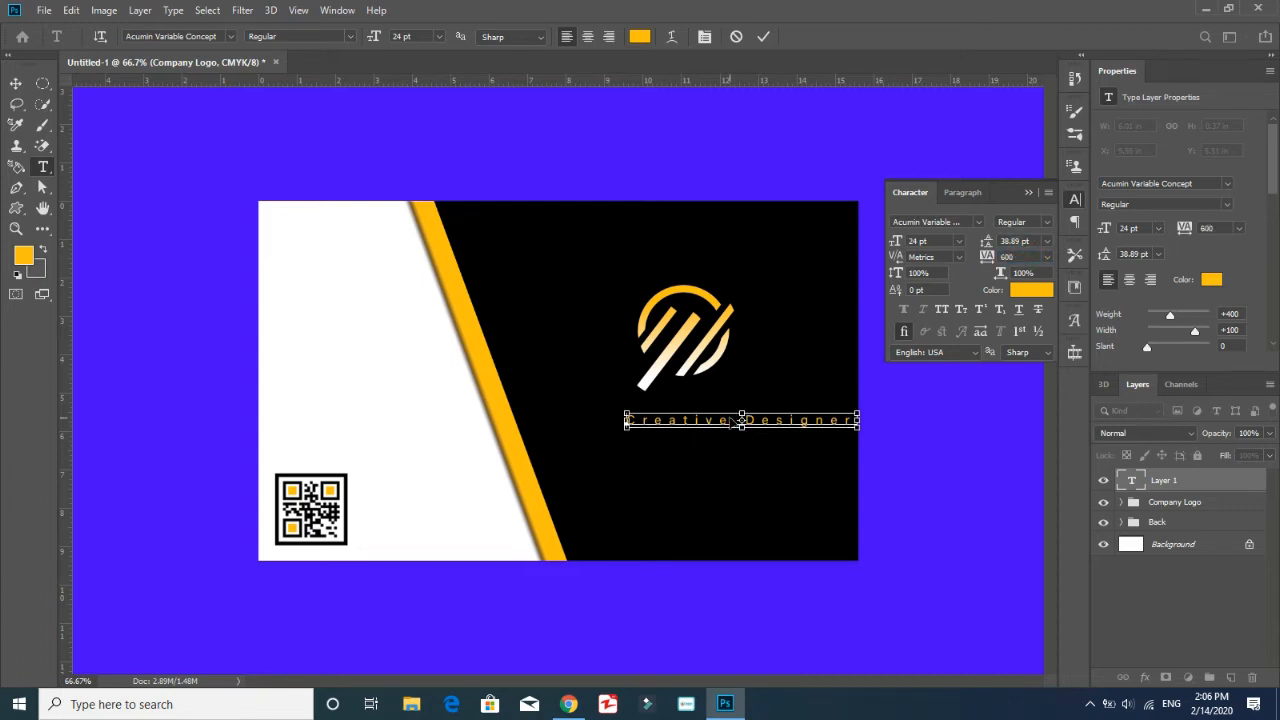
left_click(958, 241)
left_click(945, 406)
left_click(960, 241)
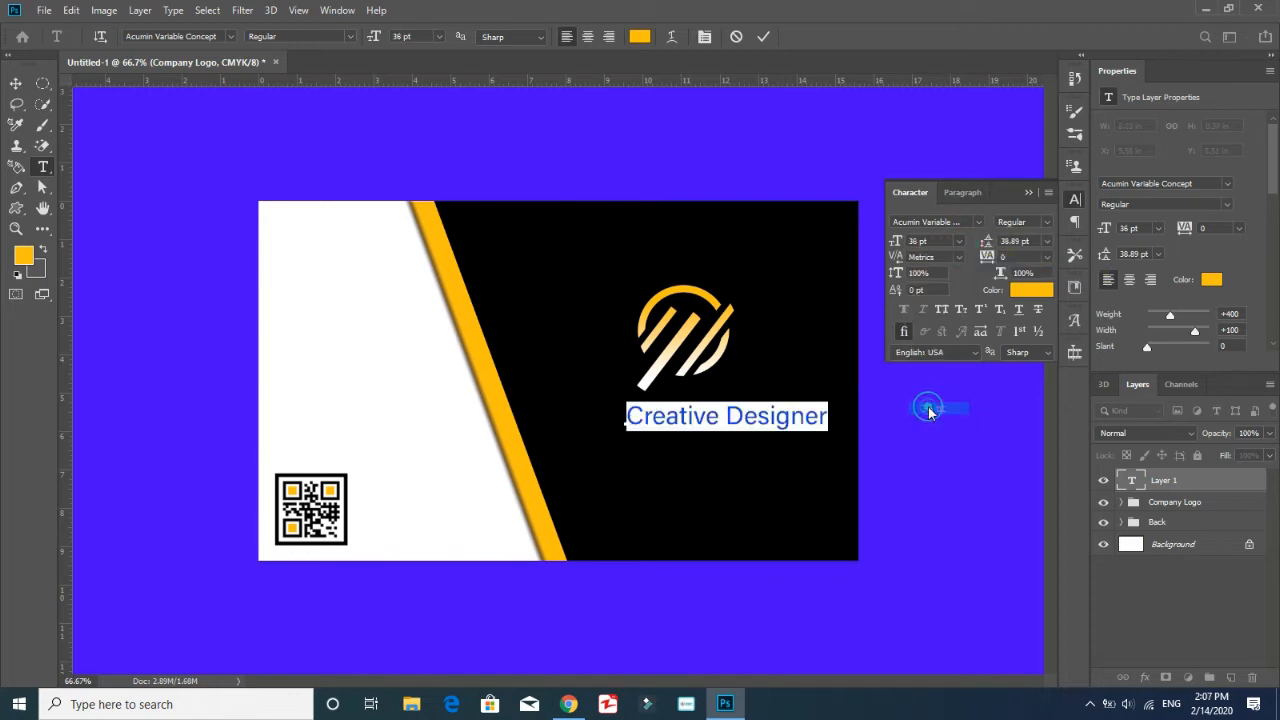
left_click(930, 406)
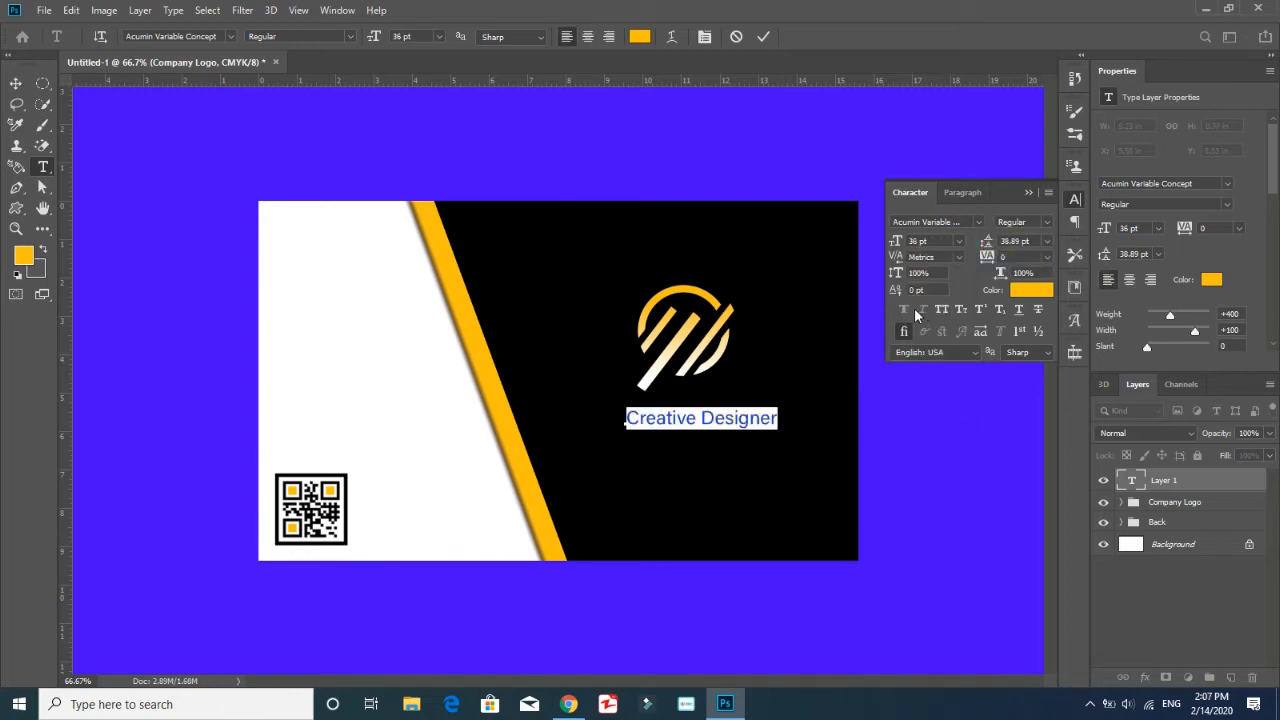
Change the Creative Designer text's font to Myriad Pro Regular
left_click(960, 224)
key("BackSpace")
type("y")
key("BackSpace")
left_click(952, 272)
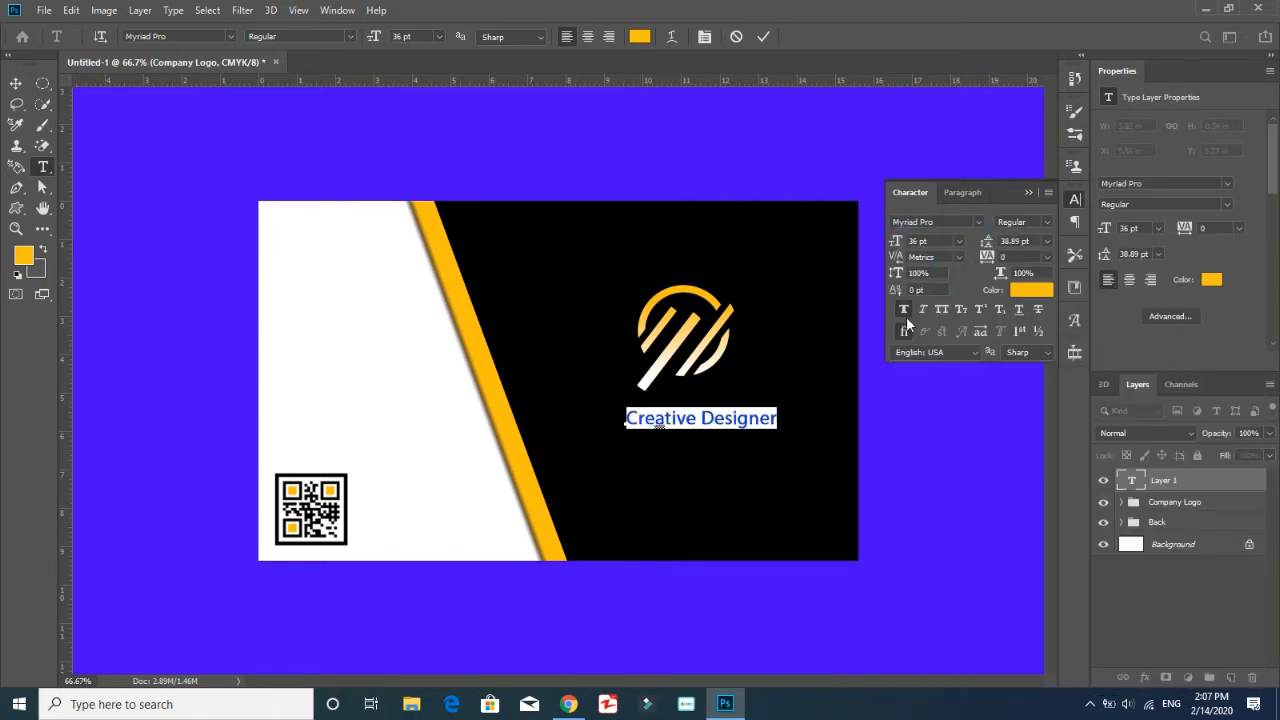
left_click(798, 374)
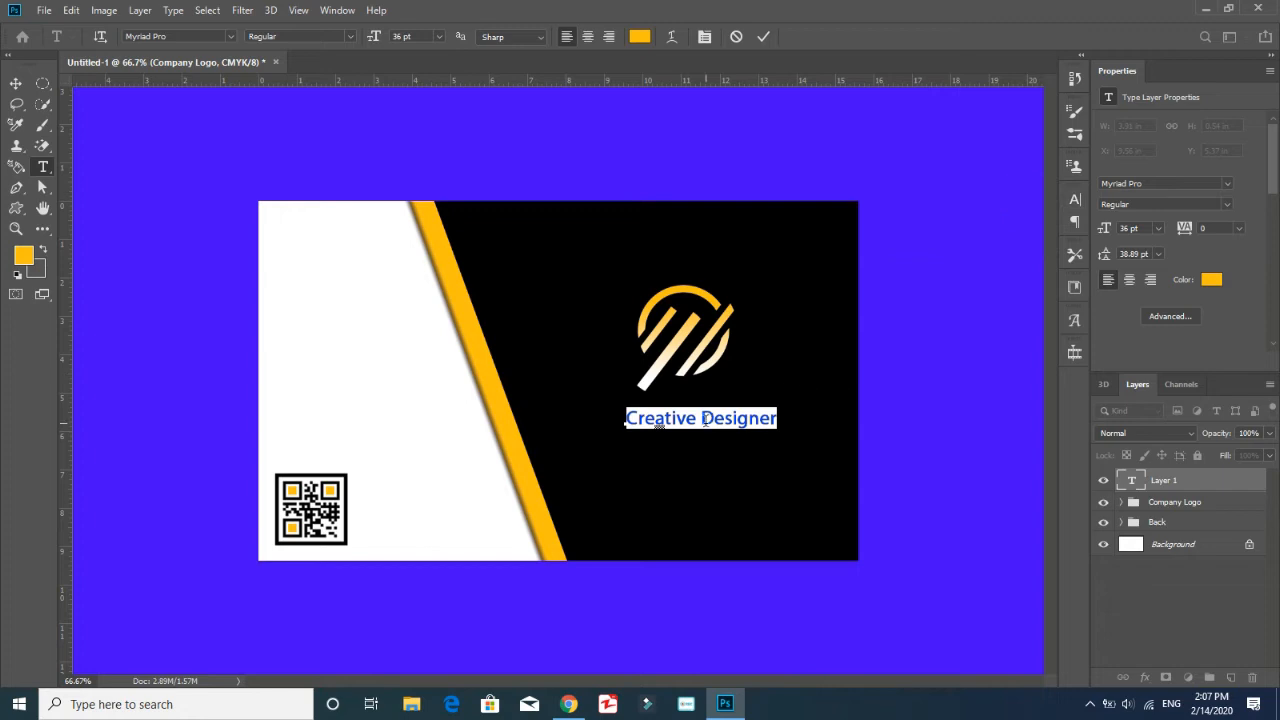
Recolour the word "Designer" to near-white (fffcf4) and commit the text
left_click_drag(706, 421, 795, 419)
left_click(1210, 281)
mouse_move(36, 376)
left_mouse_down()
mouse_move(6, 374)
mouse_move(31, 371)
left_mouse_up()
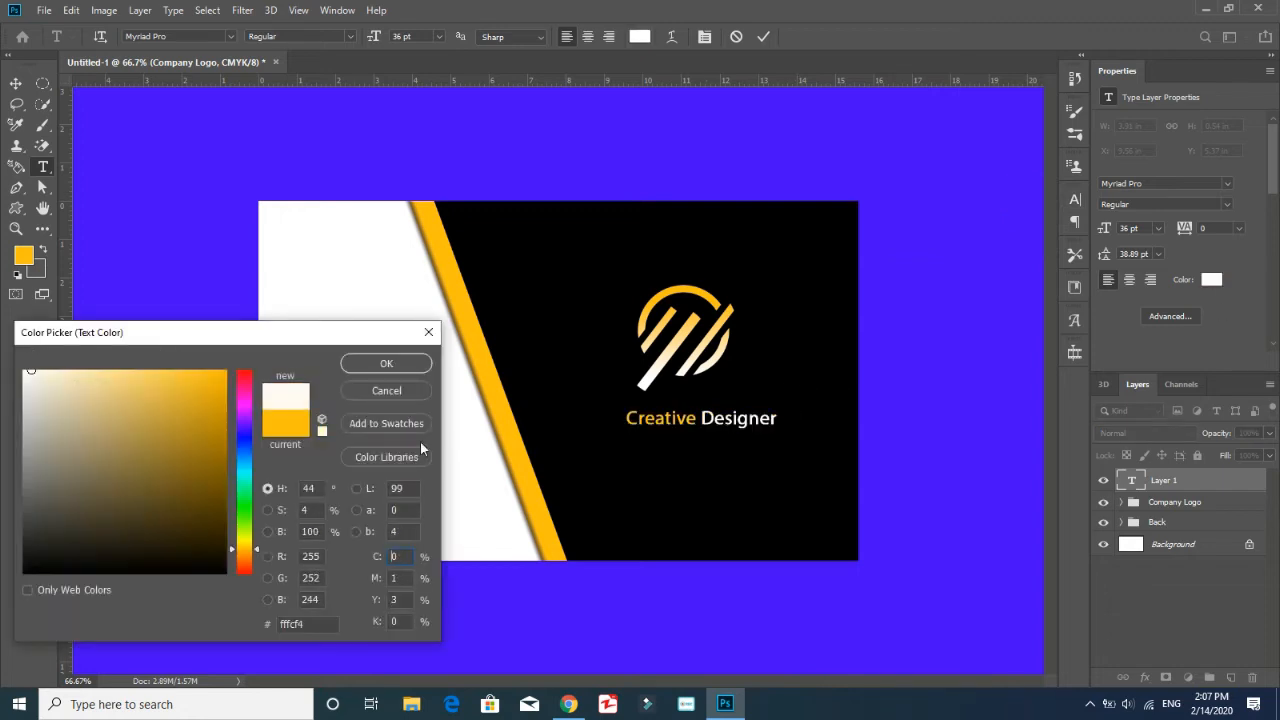
left_click(388, 364)
key("ctrl+Return")
Centre the Creative Designer text under the logo, then scale the logo down and place it closer to the text
key("v")
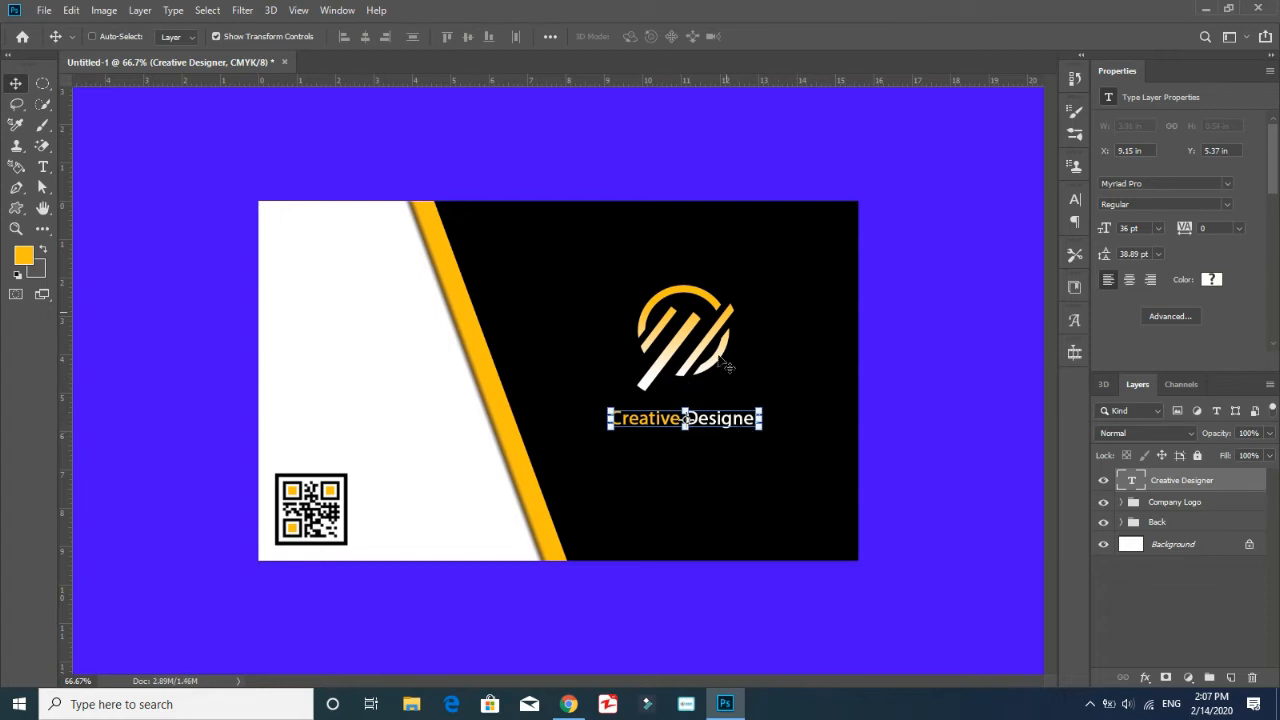
left_click(1121, 503)
left_click(1188, 525)
left_click(735, 290)
left_click_drag(735, 291, 701, 340)
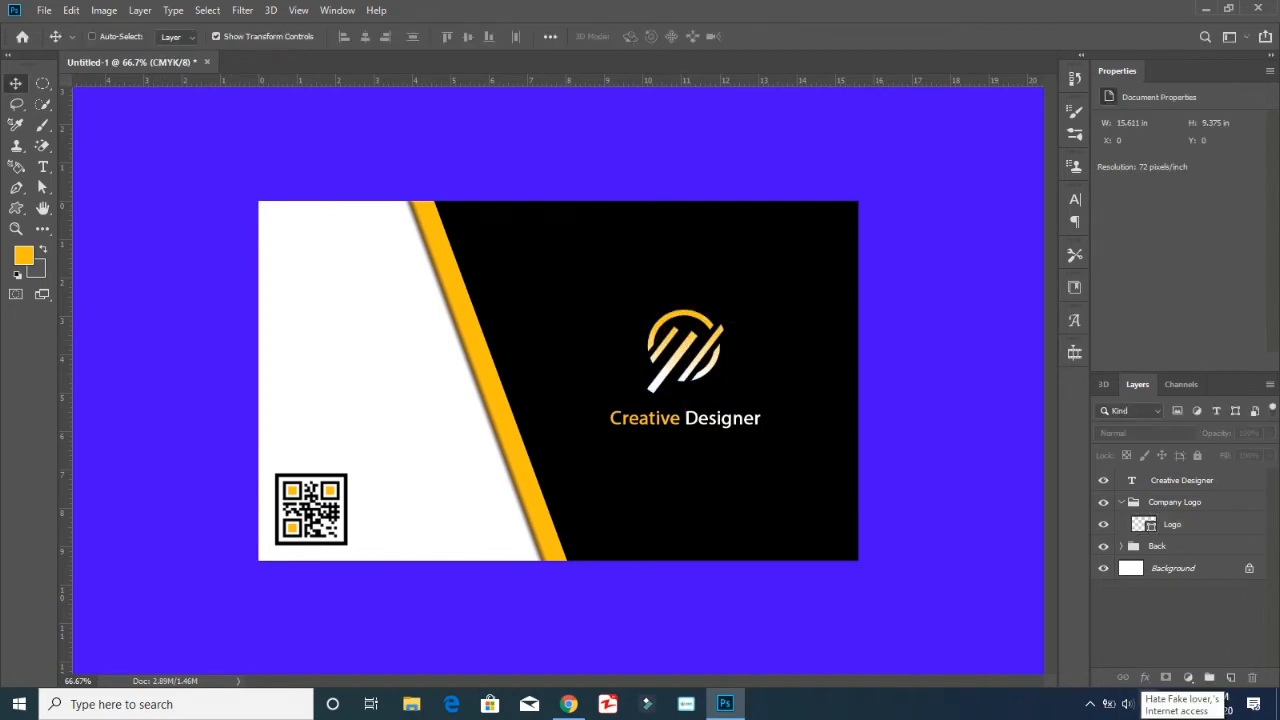
left_click(1198, 481)
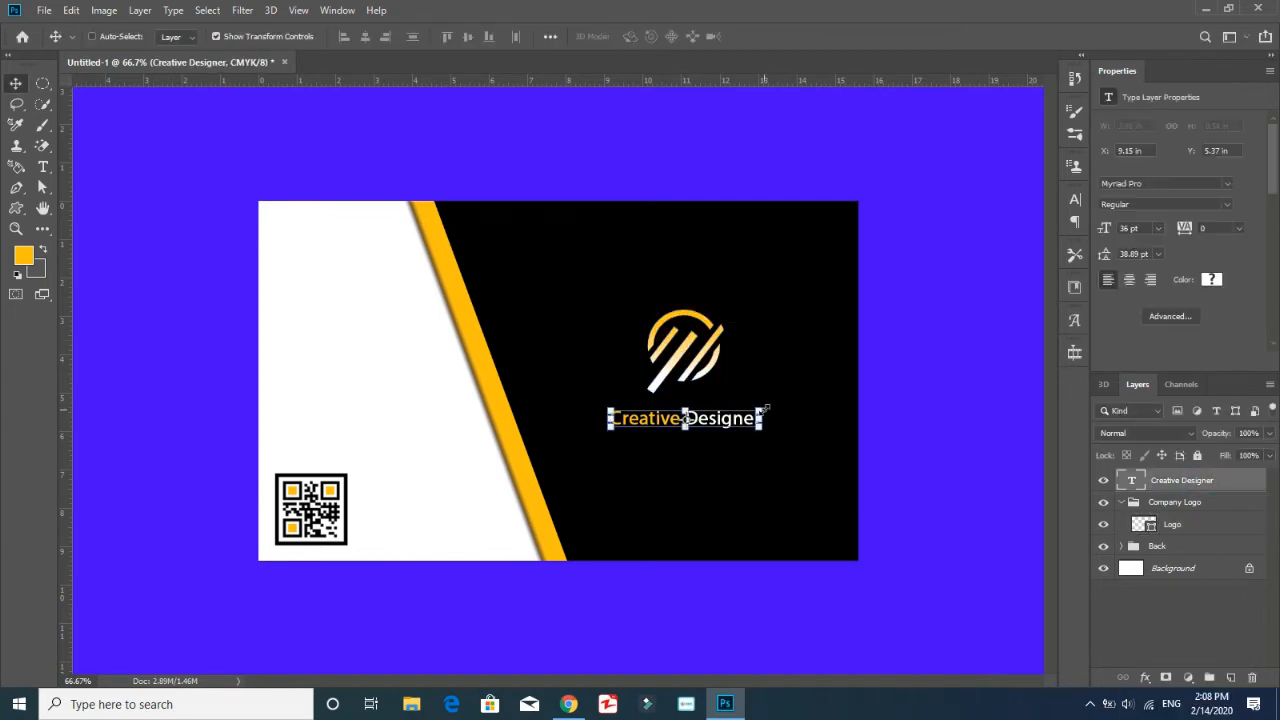
left_click(1157, 624)
Add the tagline "Every Thing Posible" below the Creative Designer text and colour it white
left_click(43, 167)
left_click(626, 441)
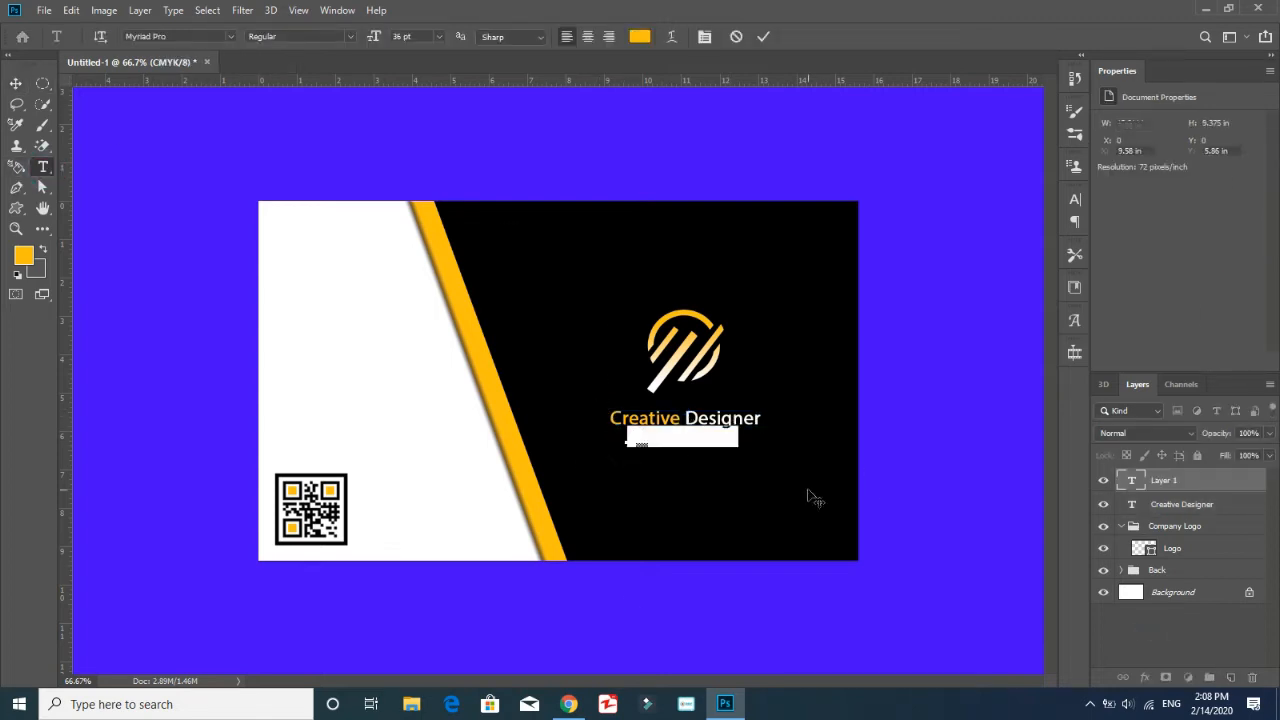
type("Every Thing Posible")
key("ctrl+a")
left_click(1212, 279)
left_click_drag(54, 394, 21, 368)
left_click(400, 366)
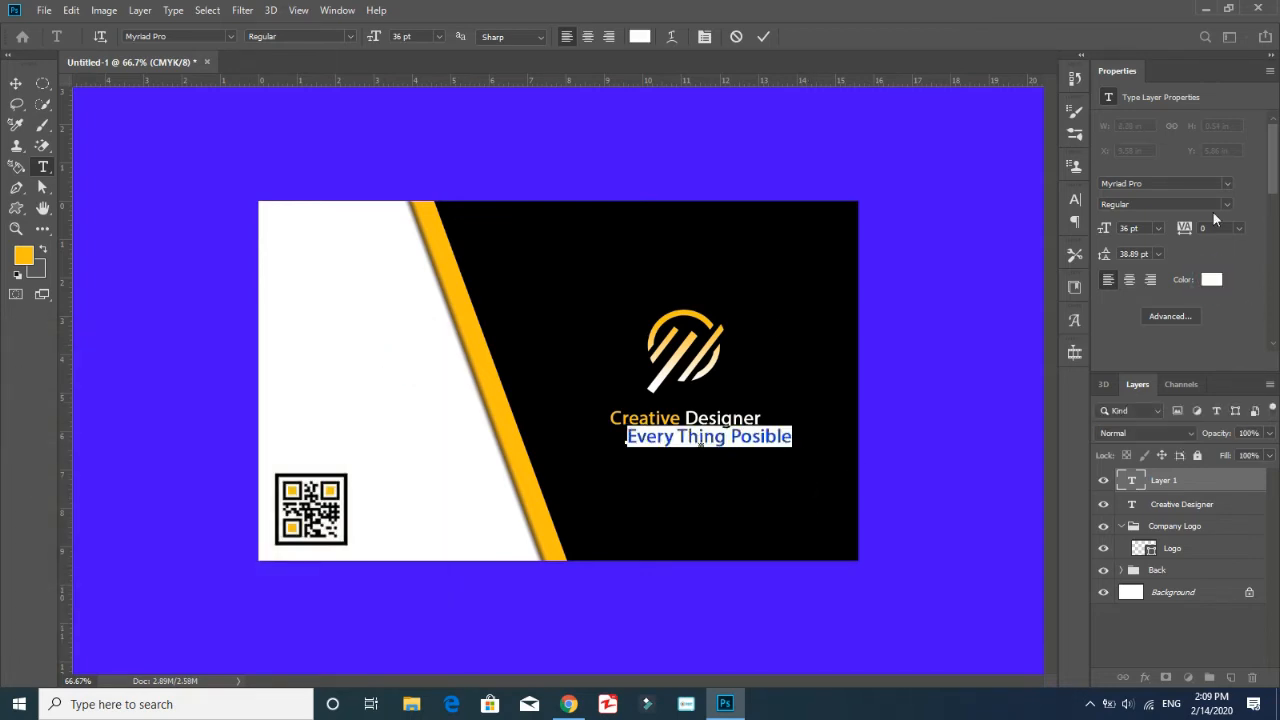
Reduce the tagline's size to 24 pt and widen its letter tracking
left_click(1155, 229)
left_click(1143, 384)
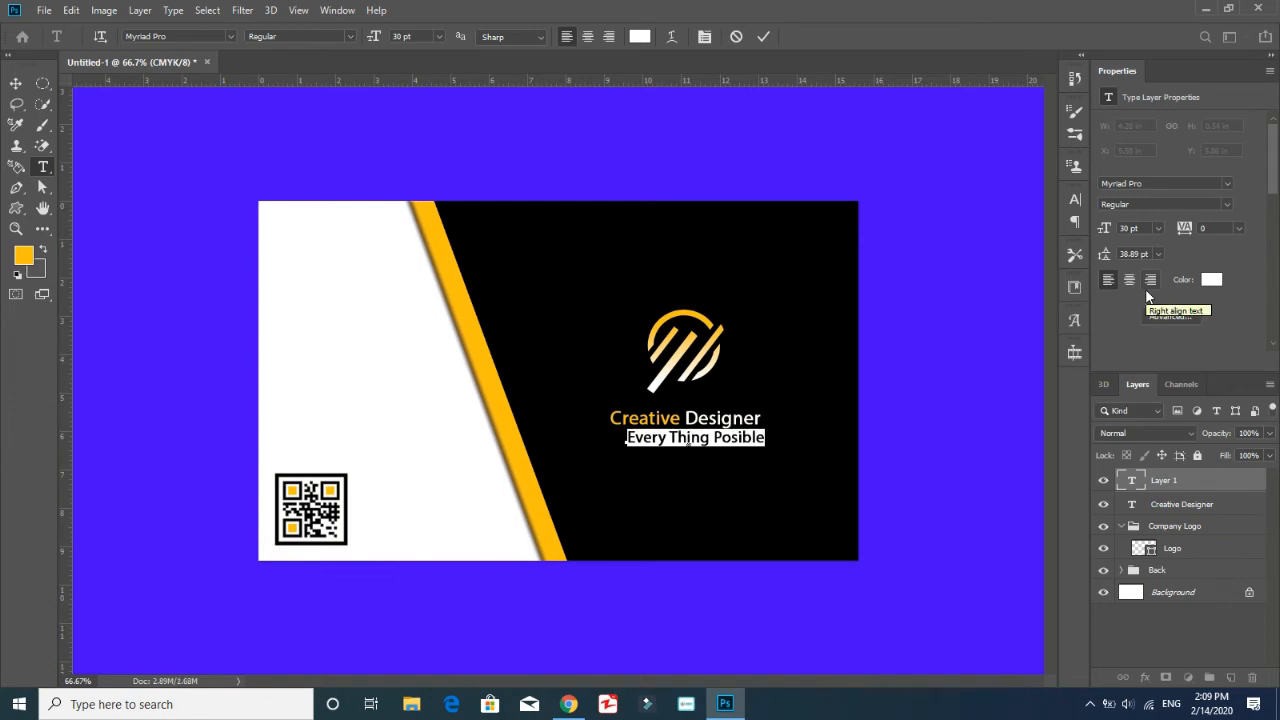
left_click(1156, 229)
left_click(1143, 370)
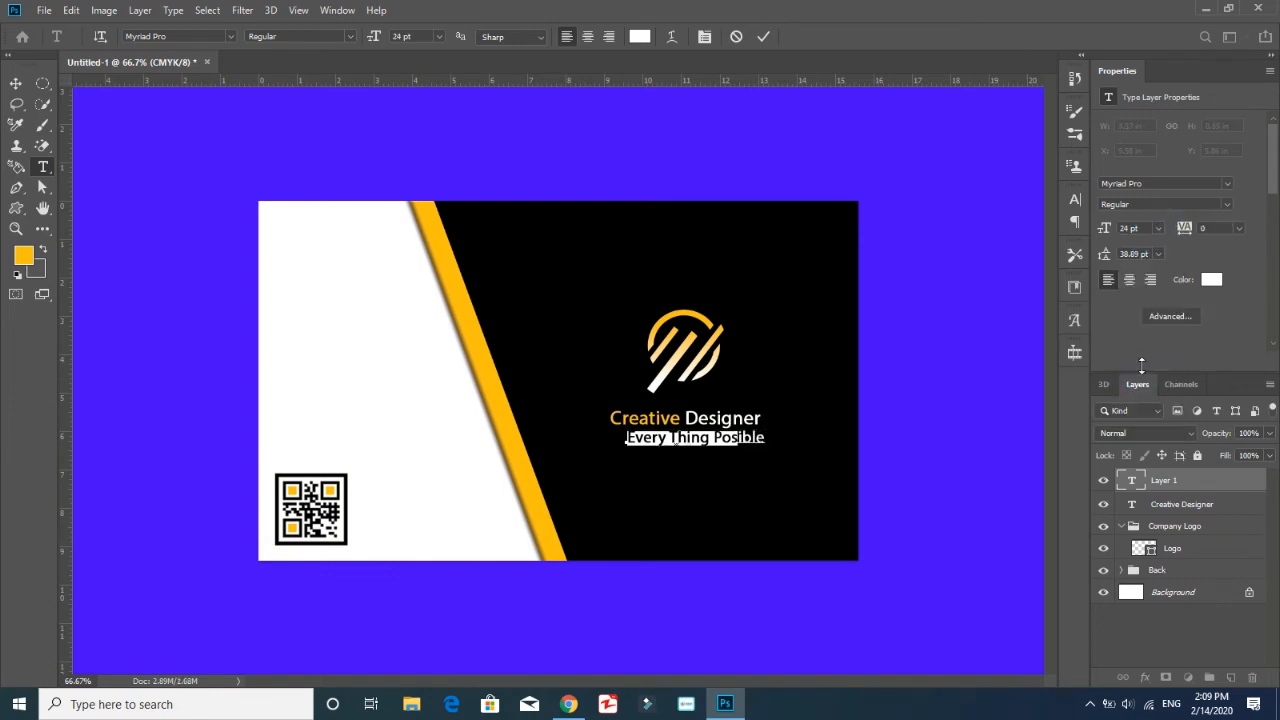
left_click(1240, 228)
left_click(1220, 416)
Move the tagline so it is centred directly beneath the Creative Designer text
left_click(15, 83)
left_click_drag(740, 440, 720, 440)
left_click(1186, 641)
Move the Creative Designer and tagline text layers into the Company Logo group above the Logo layer
left_click(1176, 505)
left_click(1185, 486, "ctrl")
left_click_drag(1185, 486, 1183, 526)
left_click(1200, 630)
left_click(1226, 547)
mouse_move(707, 353)
left_mouse_down()
mouse_move(698, 360)
mouse_move(707, 353)
left_mouse_up()
left_click(1211, 648)
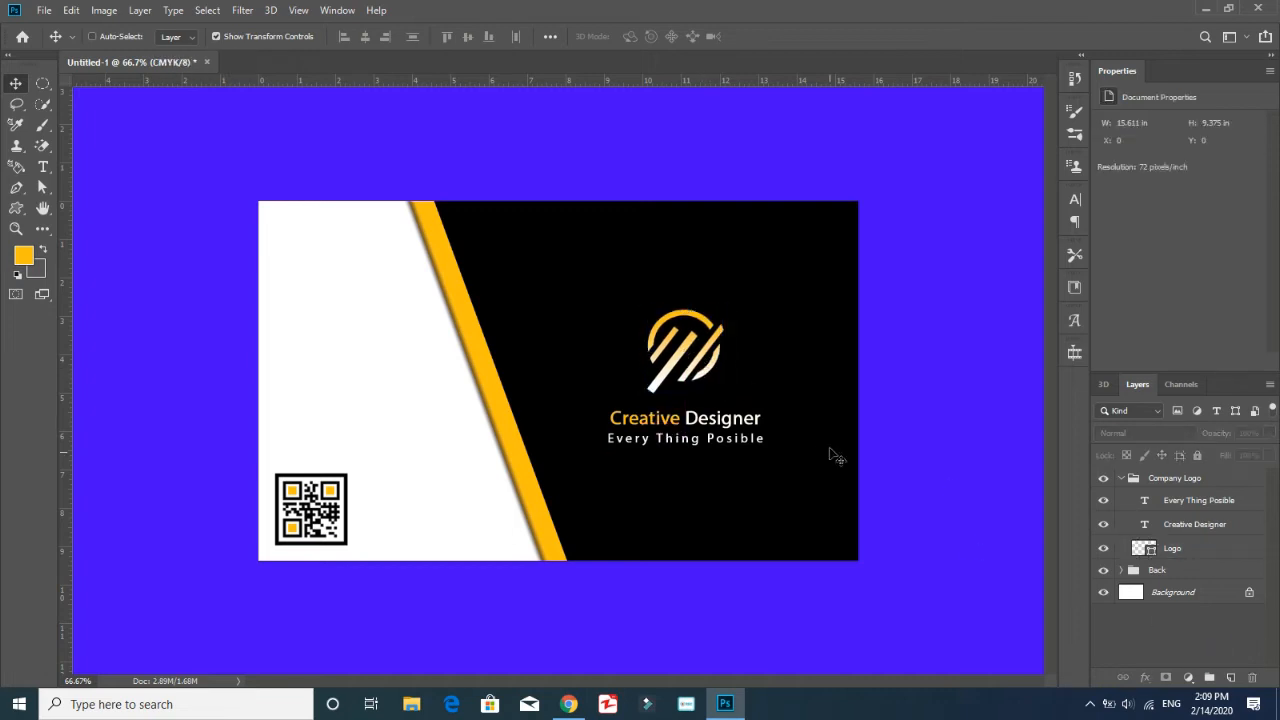
Collapse the Company Logo group and move it inside the Back group
left_click(1122, 479)
left_click(1205, 484)
left_click_drag(1170, 482, 1161, 506)
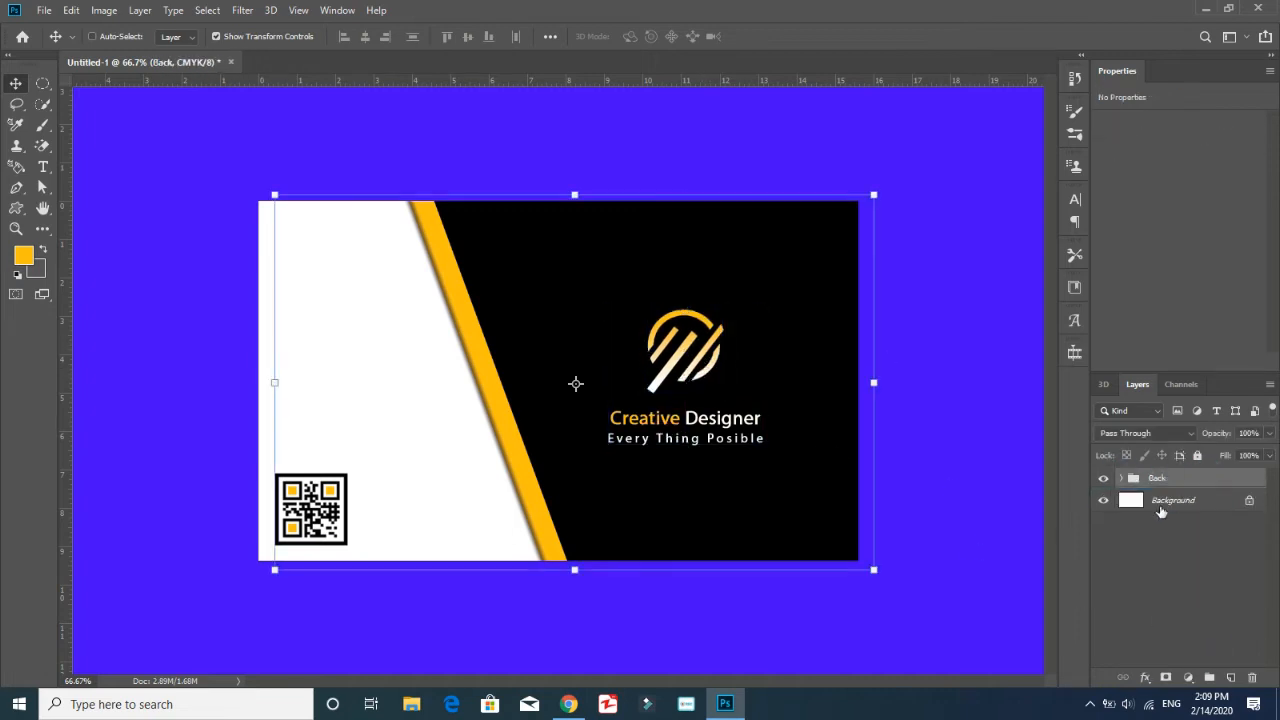
left_click(1119, 478)
left_click(740, 363, "ctrl")
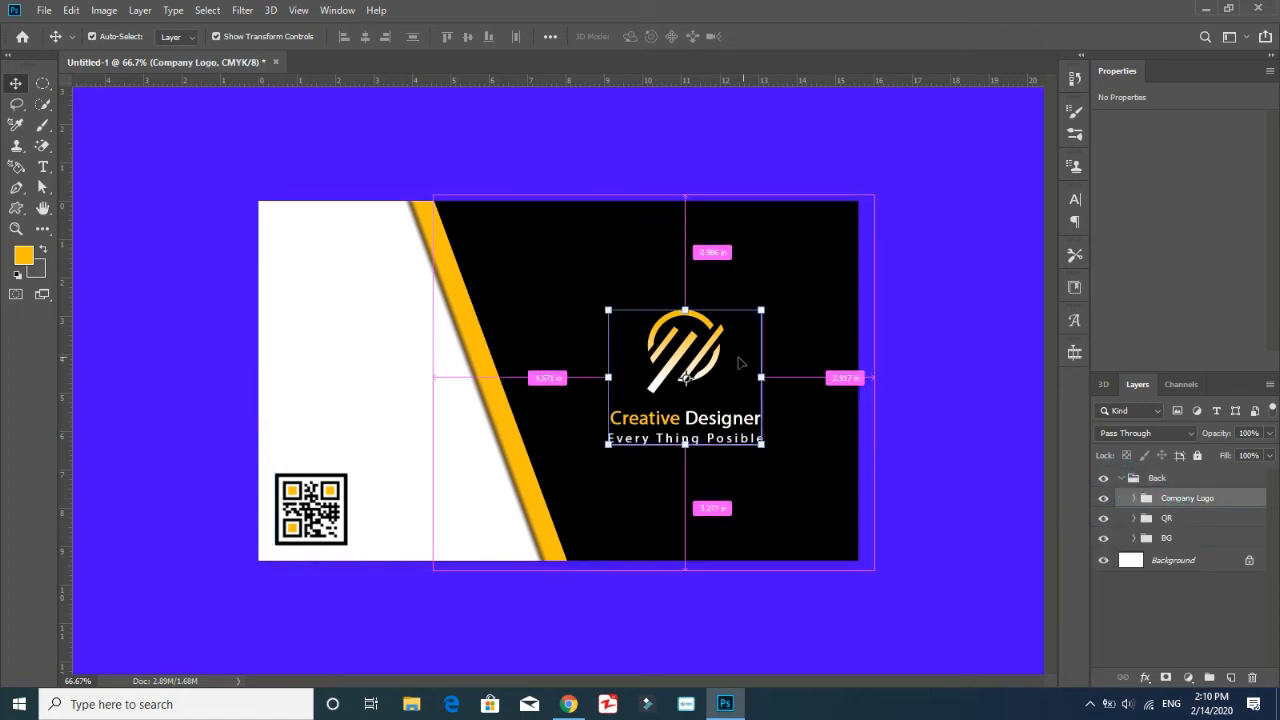
left_click_drag(760, 314, 778, 296)
key("Escape")
Collapse the Back group and toggle its visibility
left_click(1213, 631)
left_click(1121, 478)
left_click(1103, 479)
left_click(1103, 479)
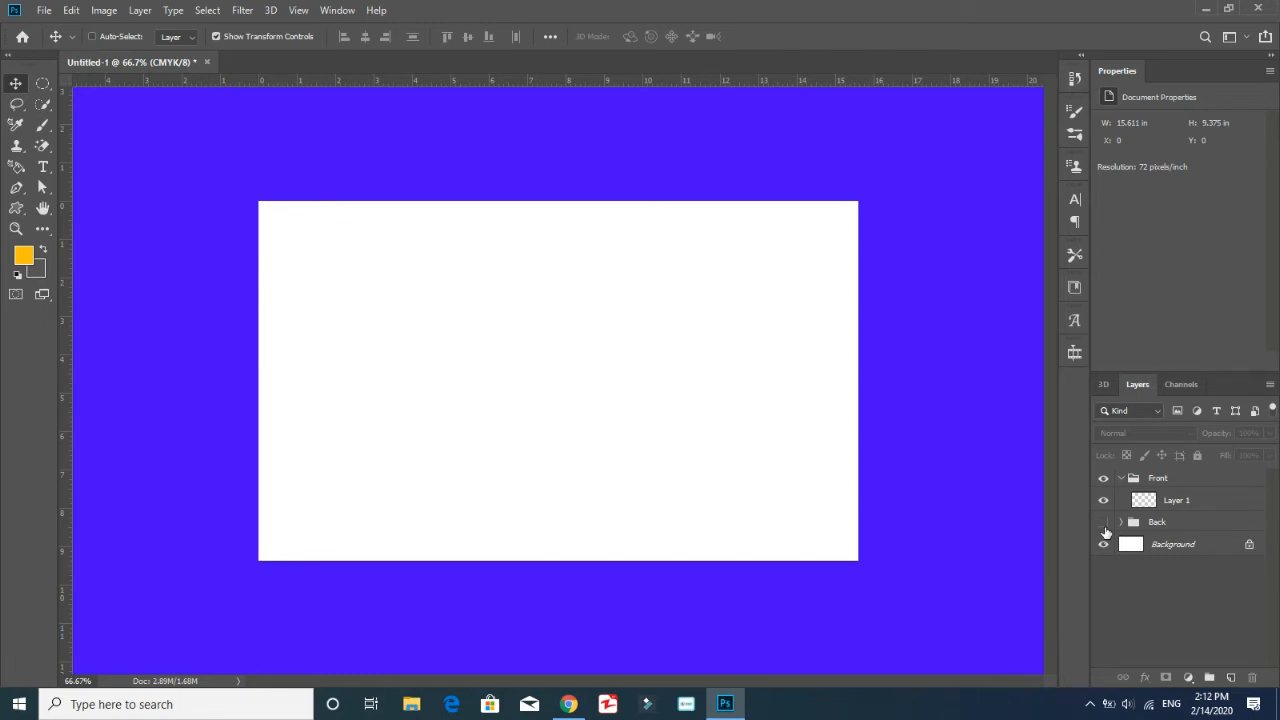
Show and expand the Back group, and duplicate its BG group under the name BG
left_click(1103, 522)
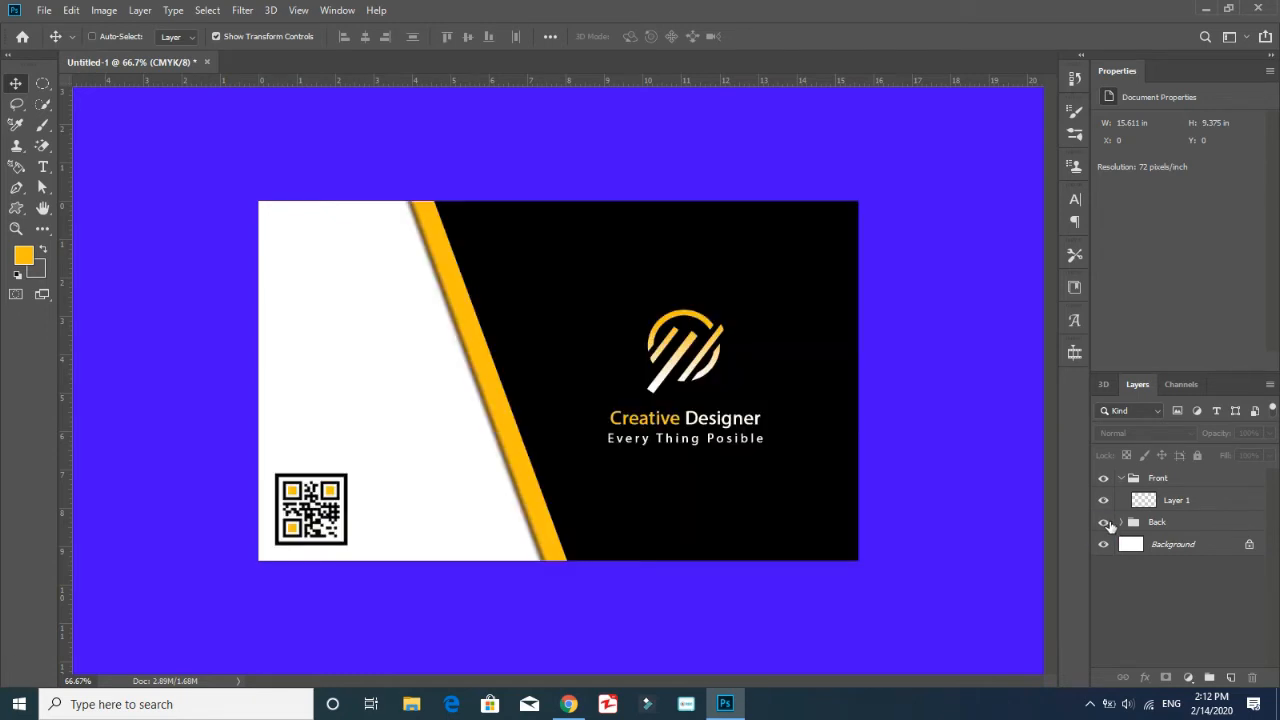
left_click(1106, 523)
key("z")
left_click(1106, 523)
left_click(1121, 522)
right_click(1183, 582)
left_click(1060, 125)
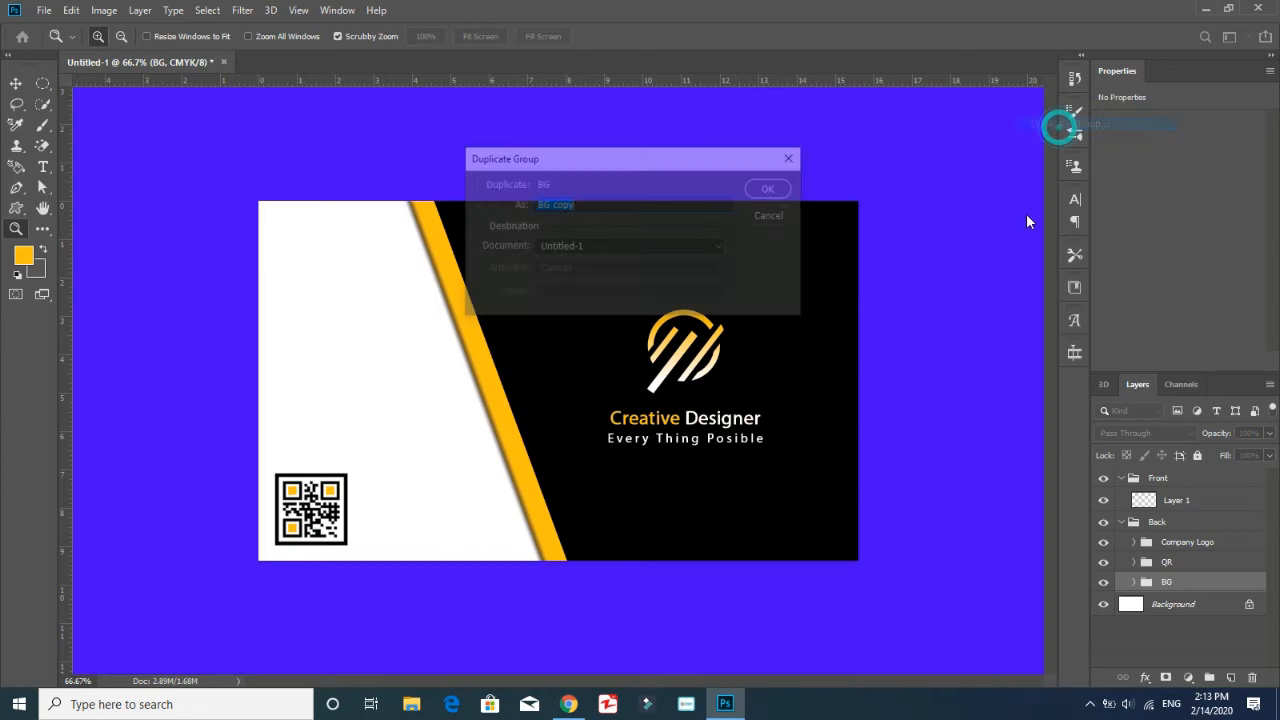
left_click(766, 188)
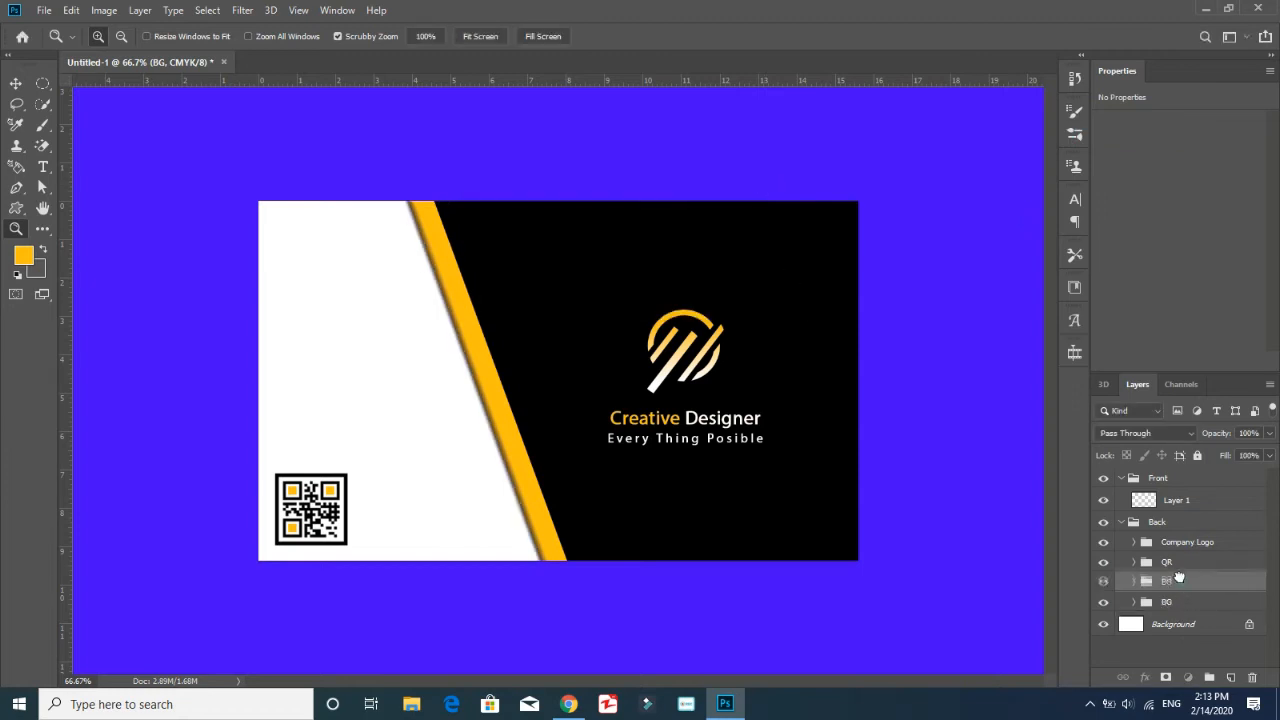
Move the duplicated BG group into the Front group in place of the deleted empty Layer 1, with the Back group hidden and collapsed
left_click_drag(1179, 577, 1174, 490)
left_click(1172, 522)
key("Delete")
left_click(1103, 520)
left_click(1121, 519)
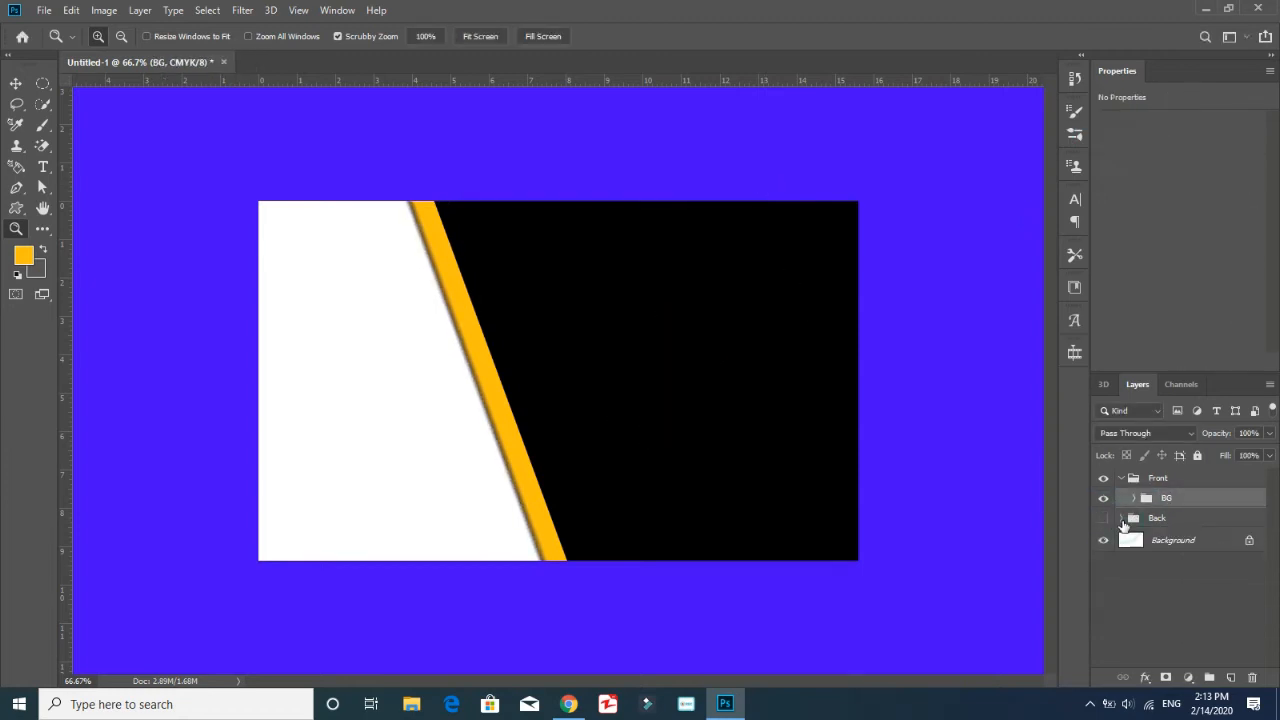
Shift the Front group's BG shapes sideways to enlarge the white area, and hide the orange shape's layer effects
left_click(1133, 499)
left_click(1205, 527)
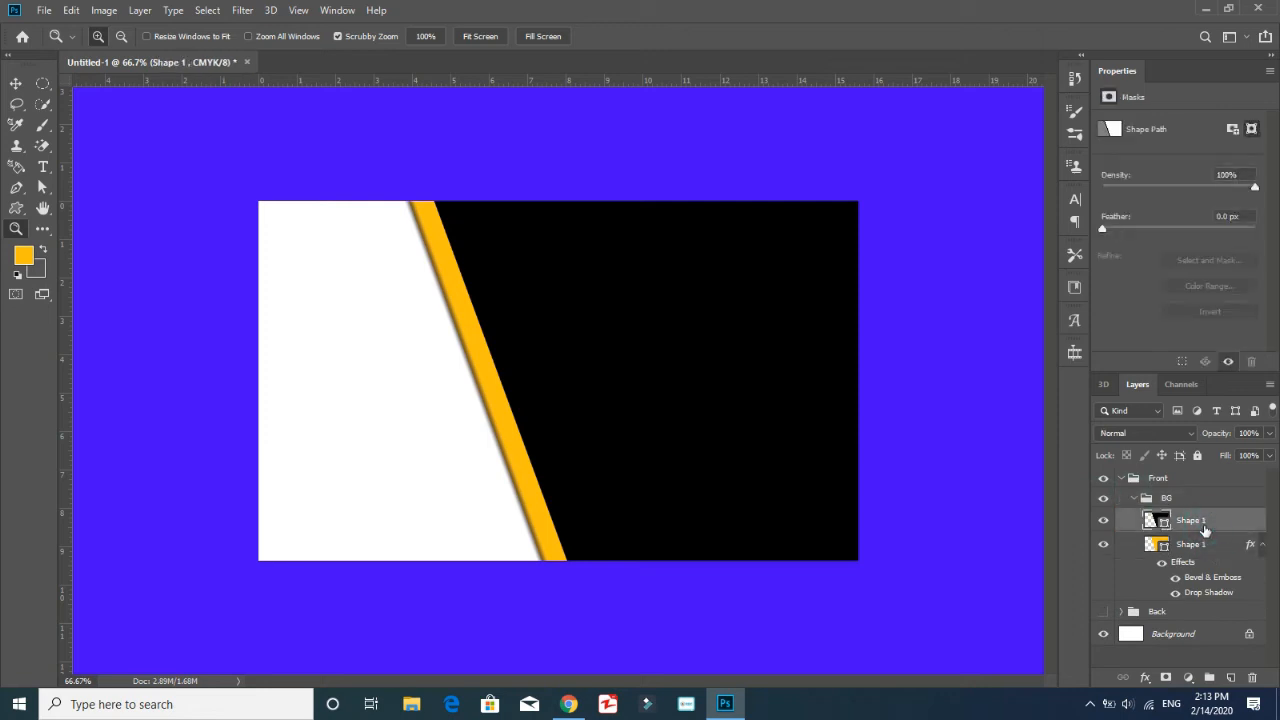
left_click(1166, 497)
key("ctrl+t")
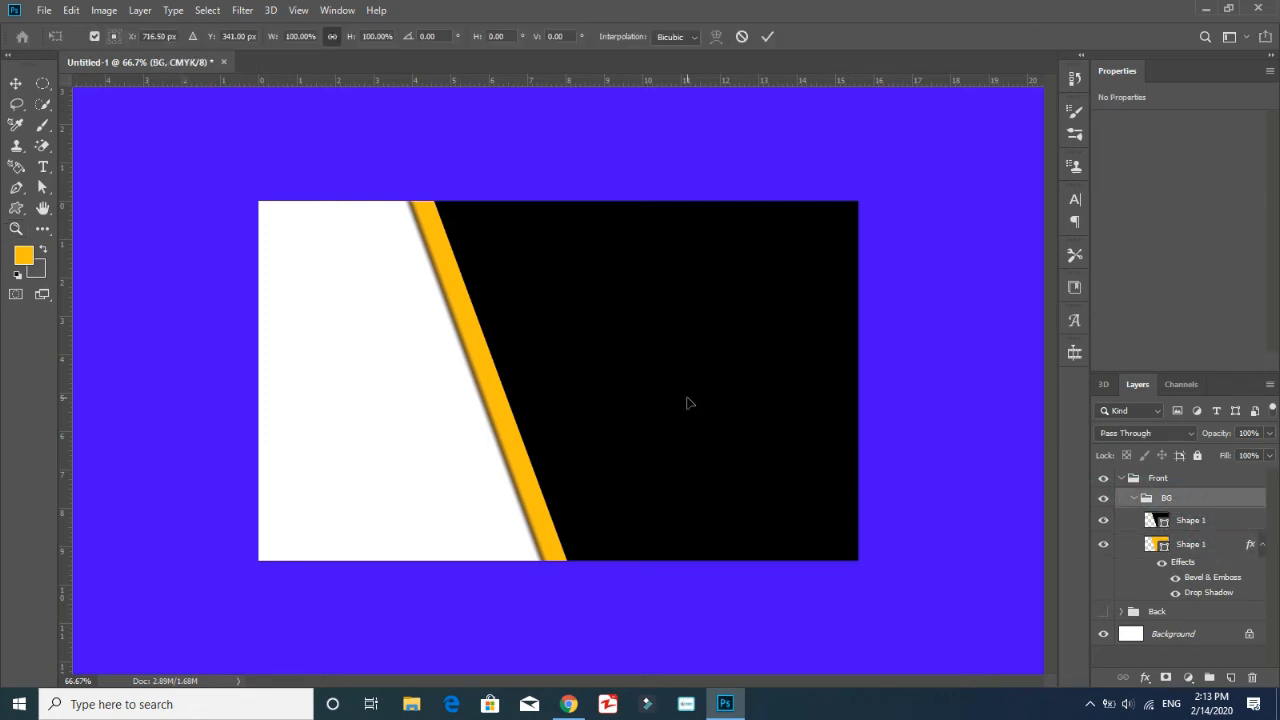
left_click_drag(550, 406, 751, 406)
left_click(1163, 565)
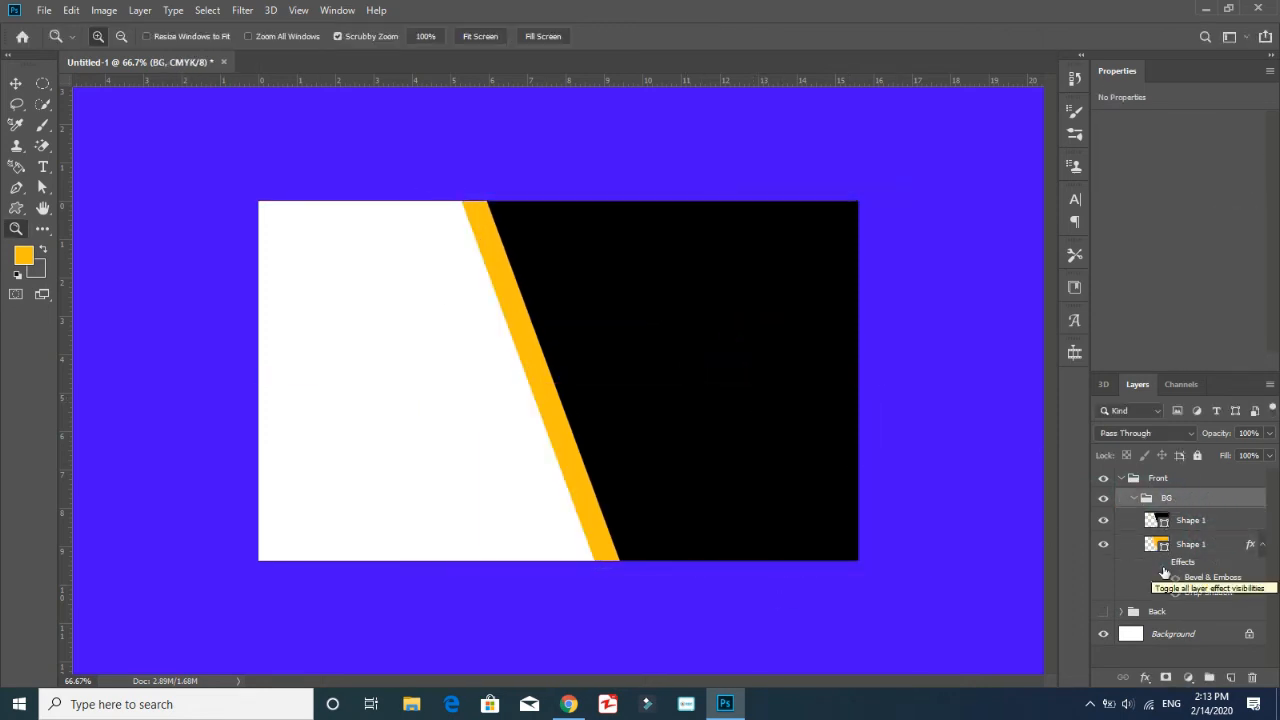
Place eight horizontal guides across the card, from about 2.2 in to about 8 in below its upper edge
left_click(475, 470)
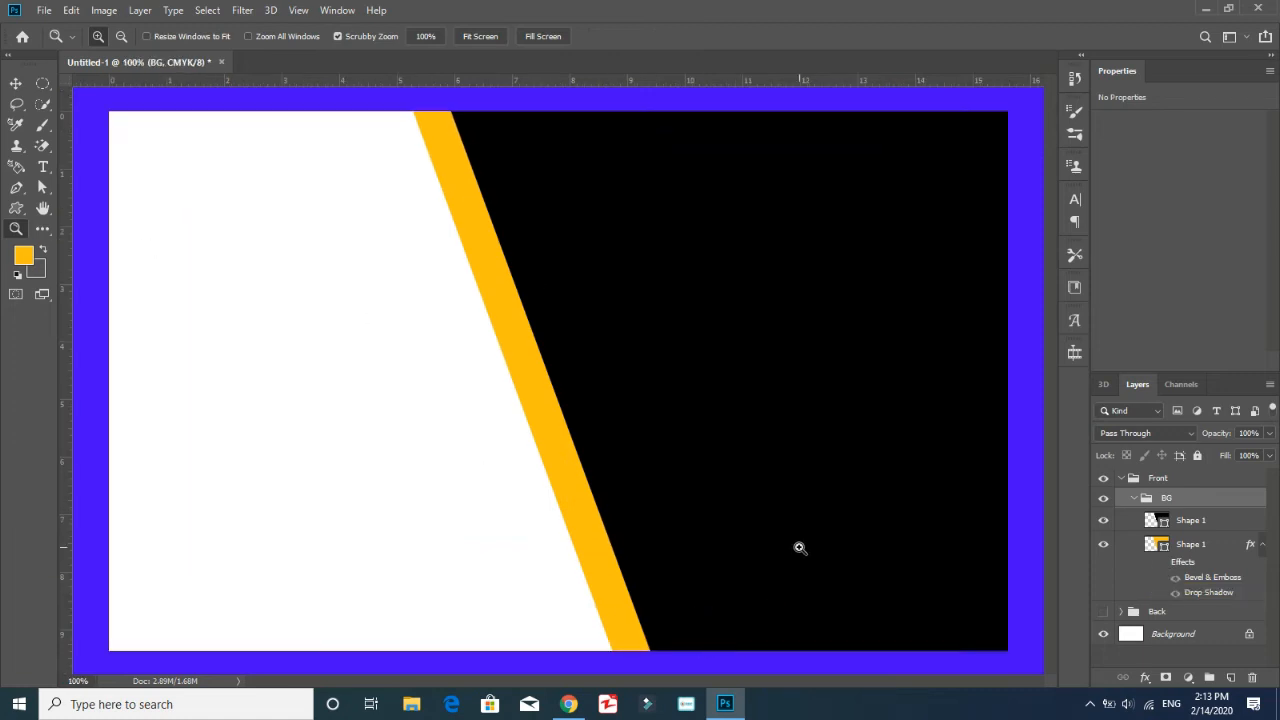
right_click(17, 210)
left_click(92, 204)
left_click_drag(534, 187, 533, 569)
left_click_drag(557, 82, 500, 524)
left_click_drag(509, 82, 448, 469)
left_click(545, 93)
left_click(683, 262)
left_click_drag(562, 82, 528, 371)
left_click_drag(523, 82, 529, 323)
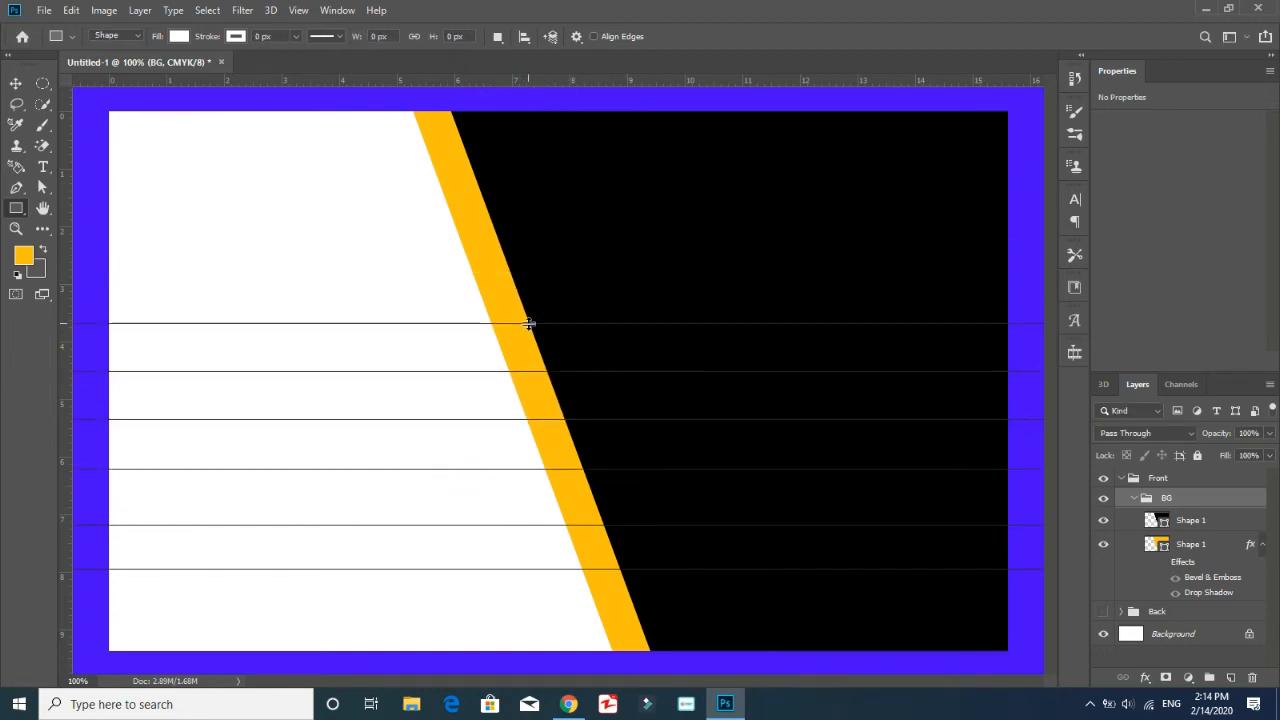
left_click_drag(568, 80, 532, 282)
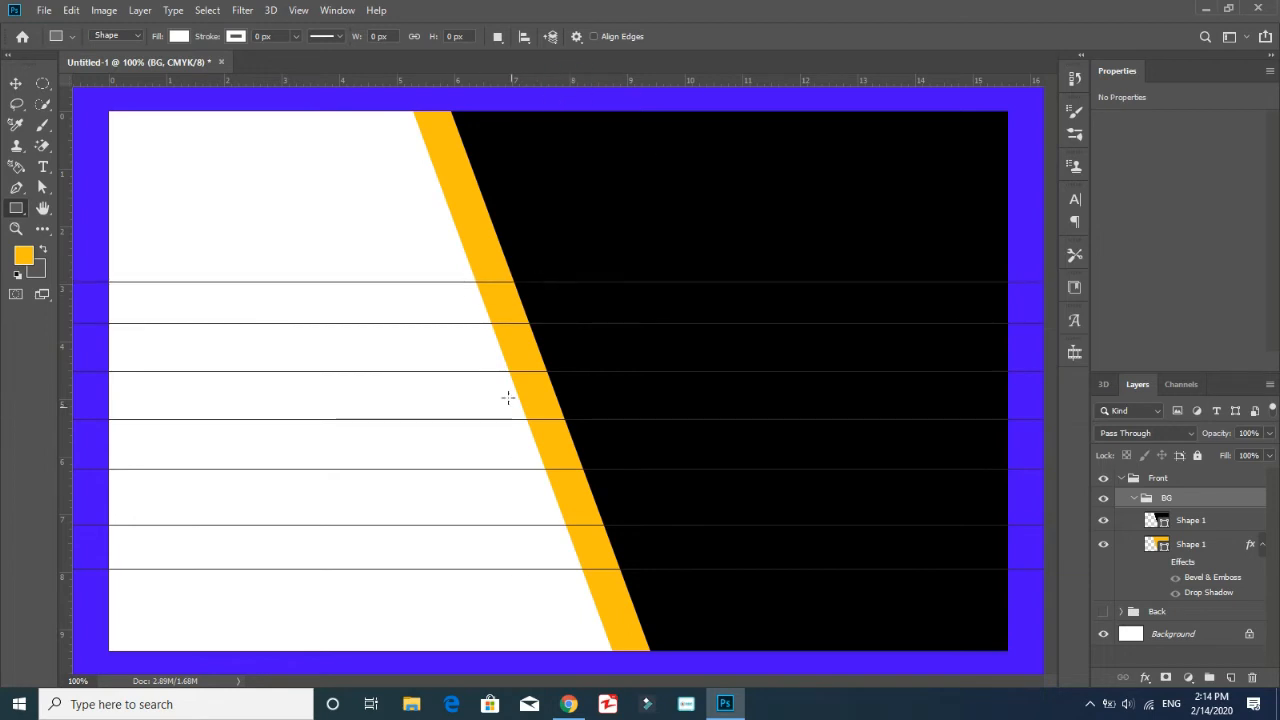
left_click_drag(491, 78, 466, 237)
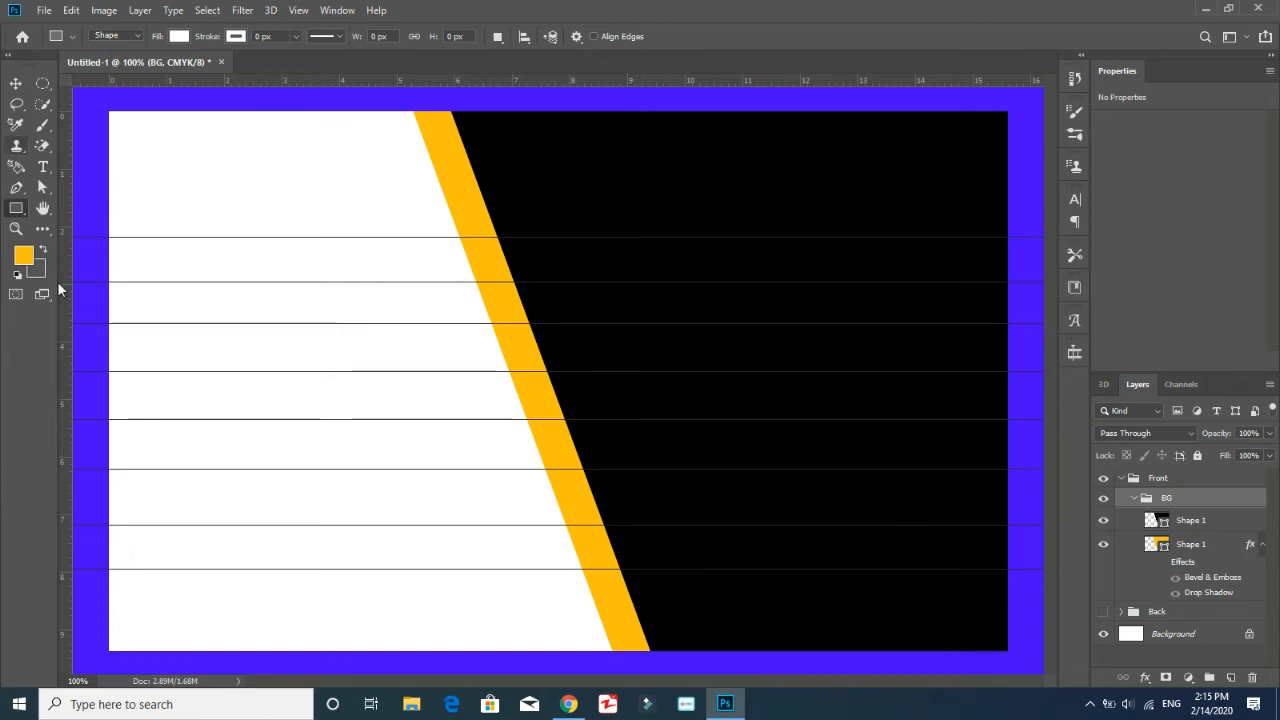
Draw a rectangle of about 484 × 56 px between the two uppermost guides, reaching from beyond the card's left edge into the orange band
mouse_move(459, 237)
left_mouse_down()
mouse_move(103, 280)
mouse_move(73, 259)
left_mouse_up()
key("ctrl+t")
left_click_drag(367, 258, 390, 259)
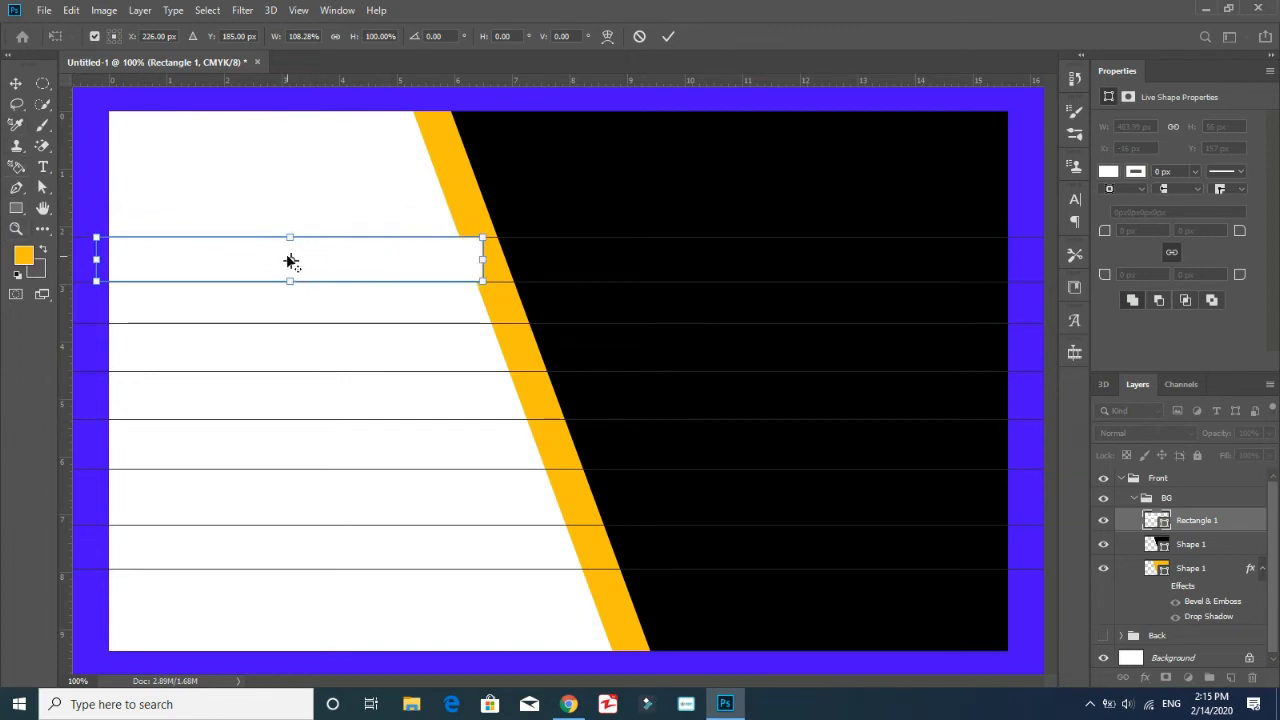
key("Return")
Fill the rectangle with the orange sampled from the slanted band
left_click(179, 37)
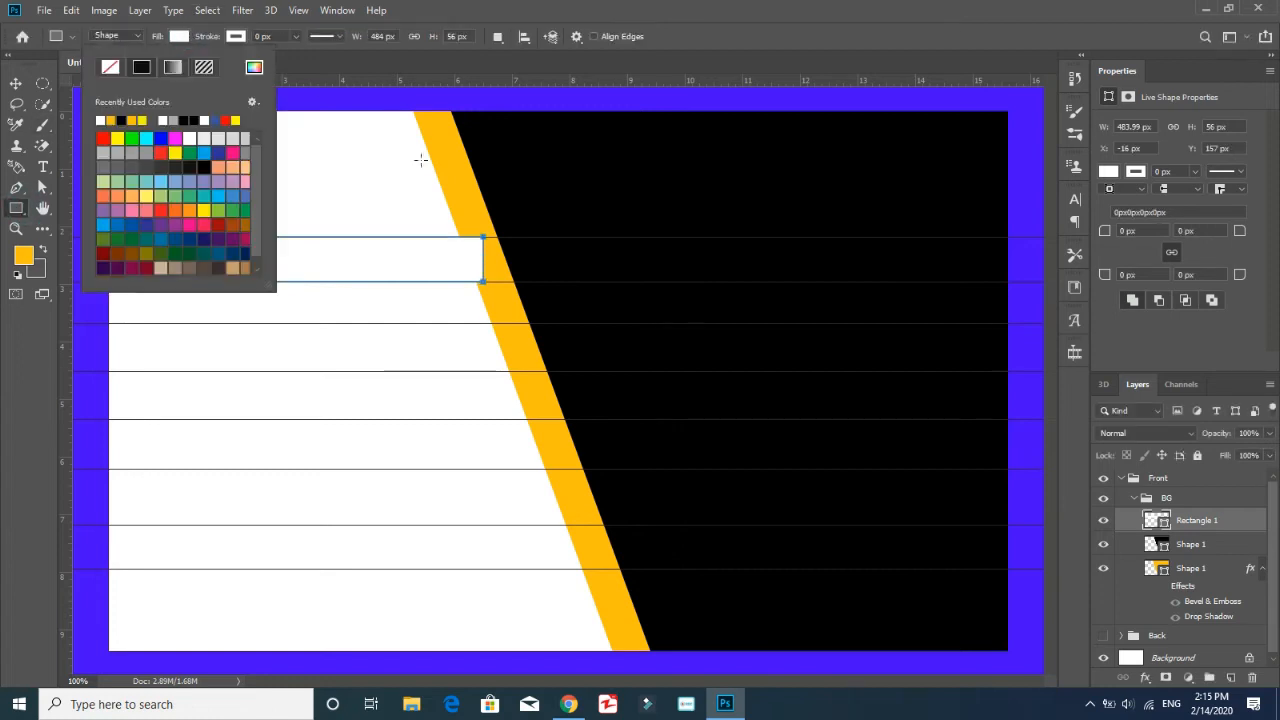
left_click(254, 67)
left_click(457, 172)
left_click(382, 362)
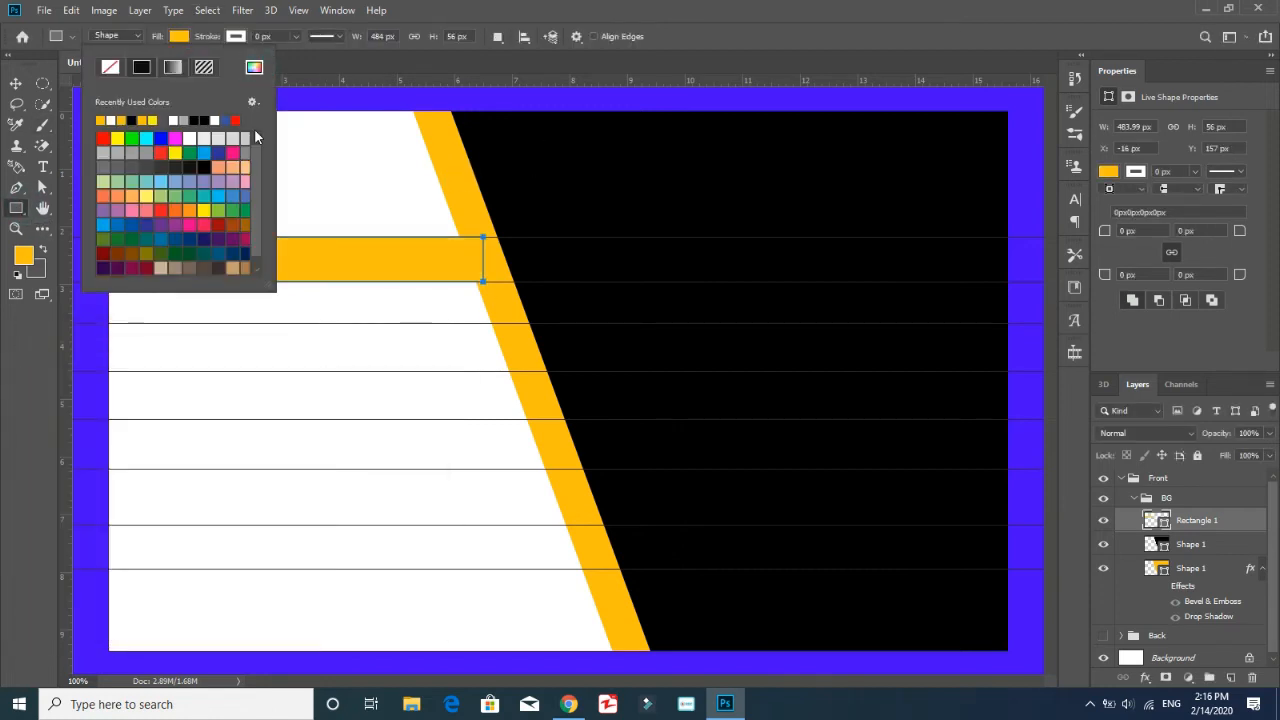
key("Return")
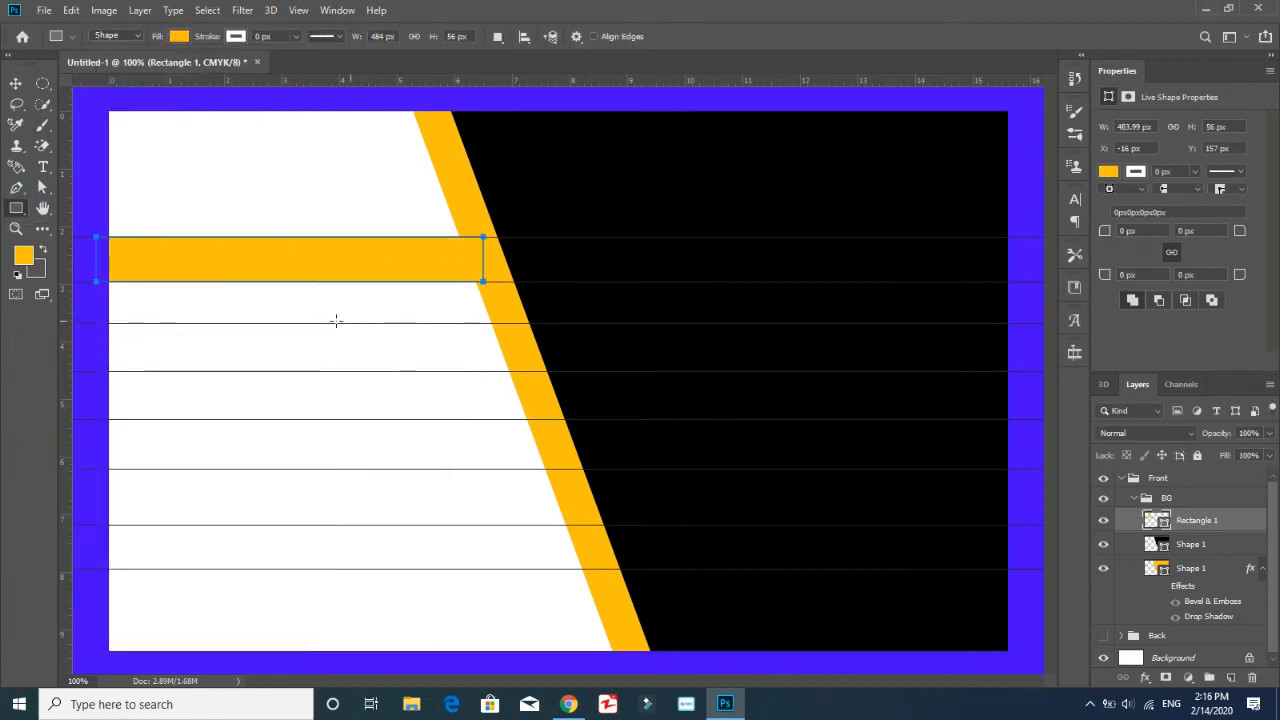
Move Rectangle 1 out of the BG group to directly above it in the Front group, and duplicate it as Rectangle 2
left_click_drag(1187, 520, 1190, 490)
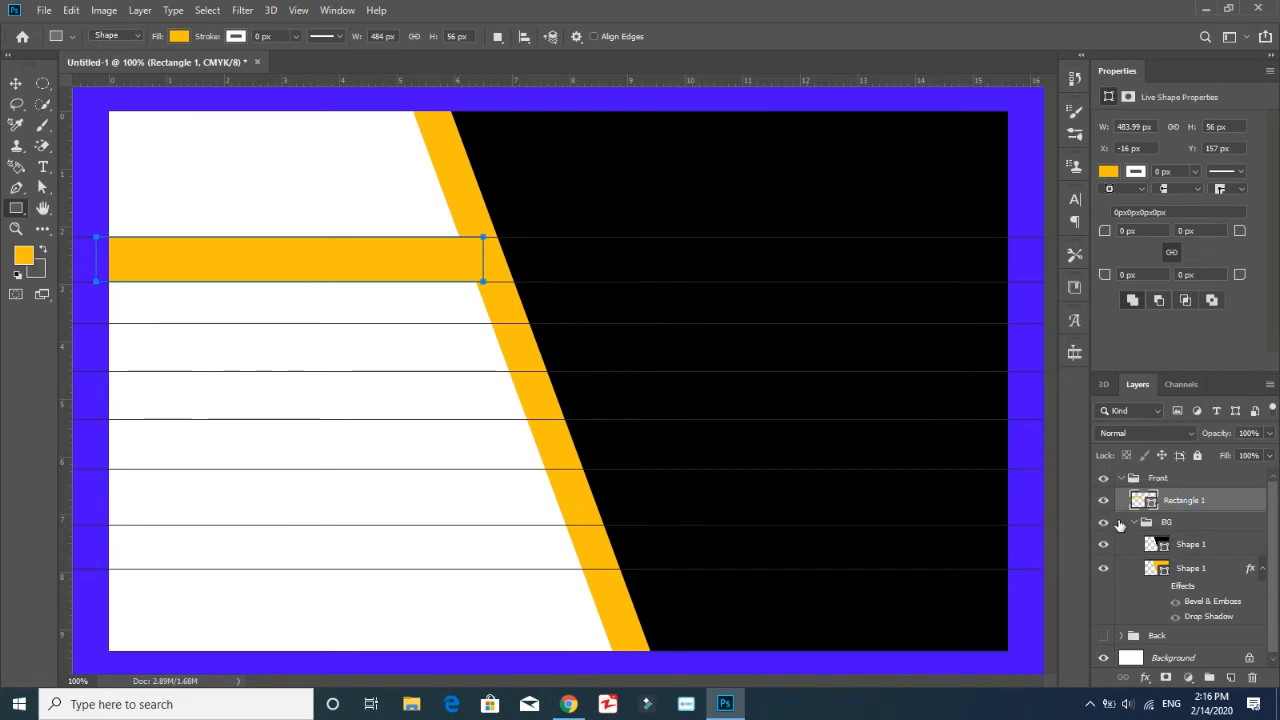
right_click(1190, 507)
left_click(1022, 98)
left_click(705, 195)
key("BackSpace")
key("BackSpace")
key("BackSpace")
key("BackSpace")
key("BackSpace")
key("BackSpace")
key("BackSpace")
type("2")
key("Return")
Place Rectangle 2 between the next pair of guides, widen it to about 517 px, and align the lower guide with its bottom edge
key("v")
left_click_drag(437, 271, 510, 346)
key("ctrl+t")
key("Return")
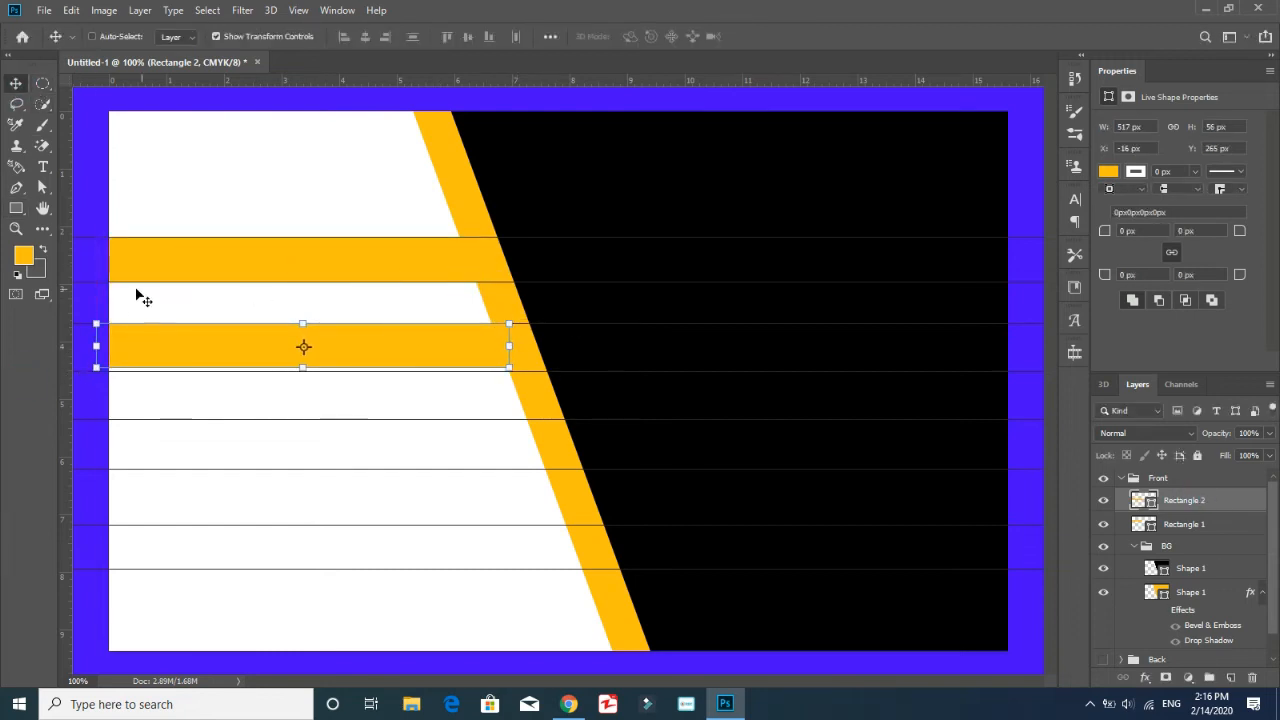
left_click(1197, 486)
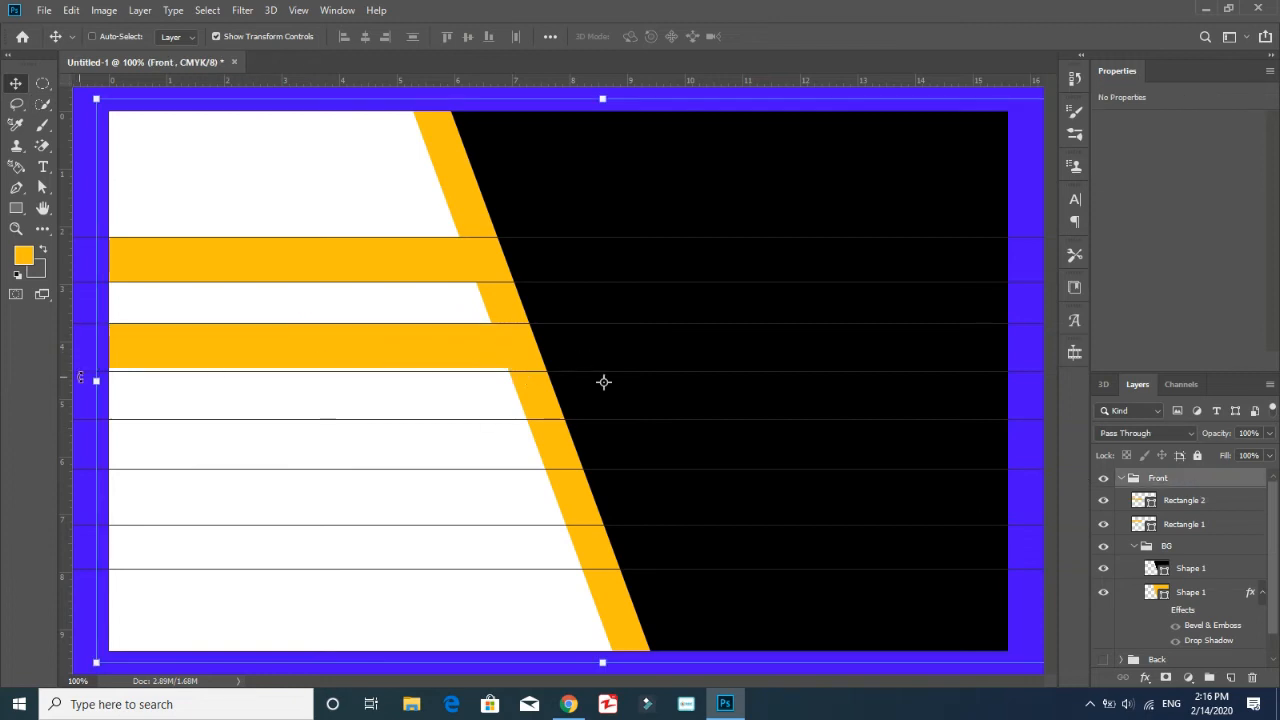
left_click_drag(77, 373, 80, 369)
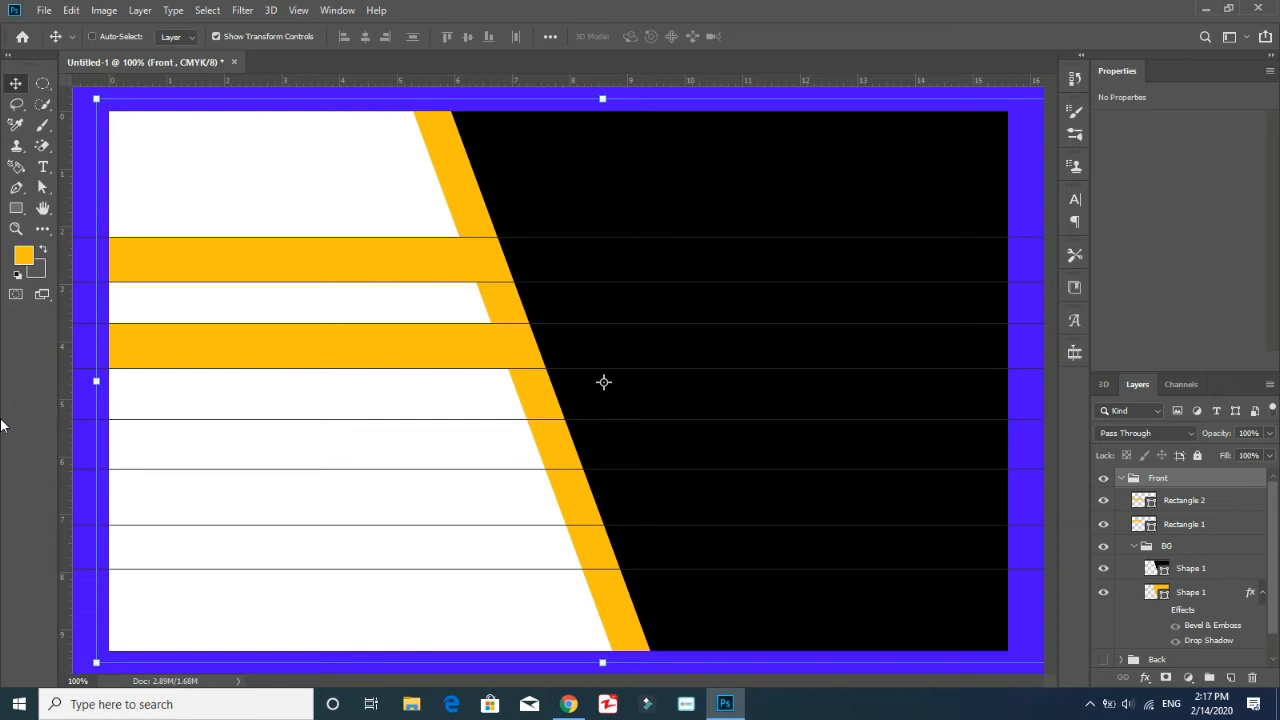
Duplicate Rectangle 2 as Rectangle 3, place it one gap lower, and stretch it into the slanted orange band
right_click(1212, 500)
left_click(1040, 98)
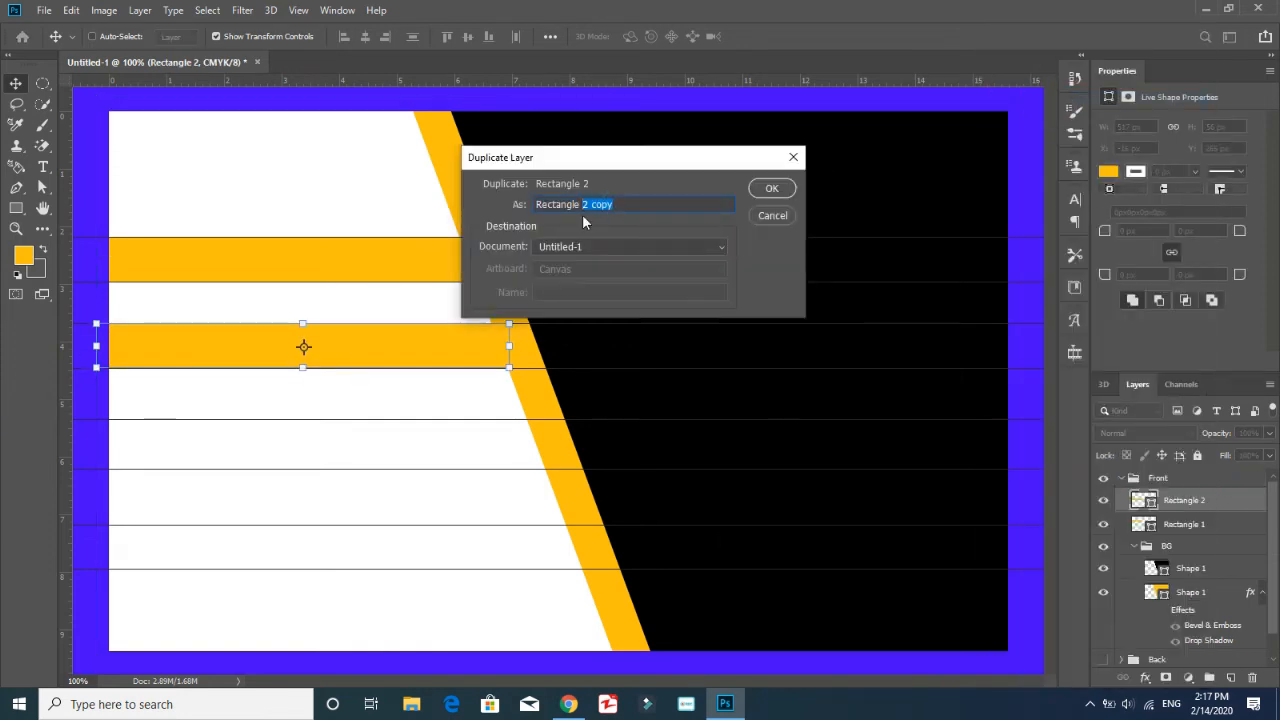
key("Return")
left_click_drag(365, 349, 421, 440)
left_click_drag(509, 431, 546, 430)
Align the next two guides with the upper and lower edges of Rectangle 3
left_click(1182, 479)
left_click_drag(76, 420, 76, 411)
left_click_drag(80, 469, 76, 455)
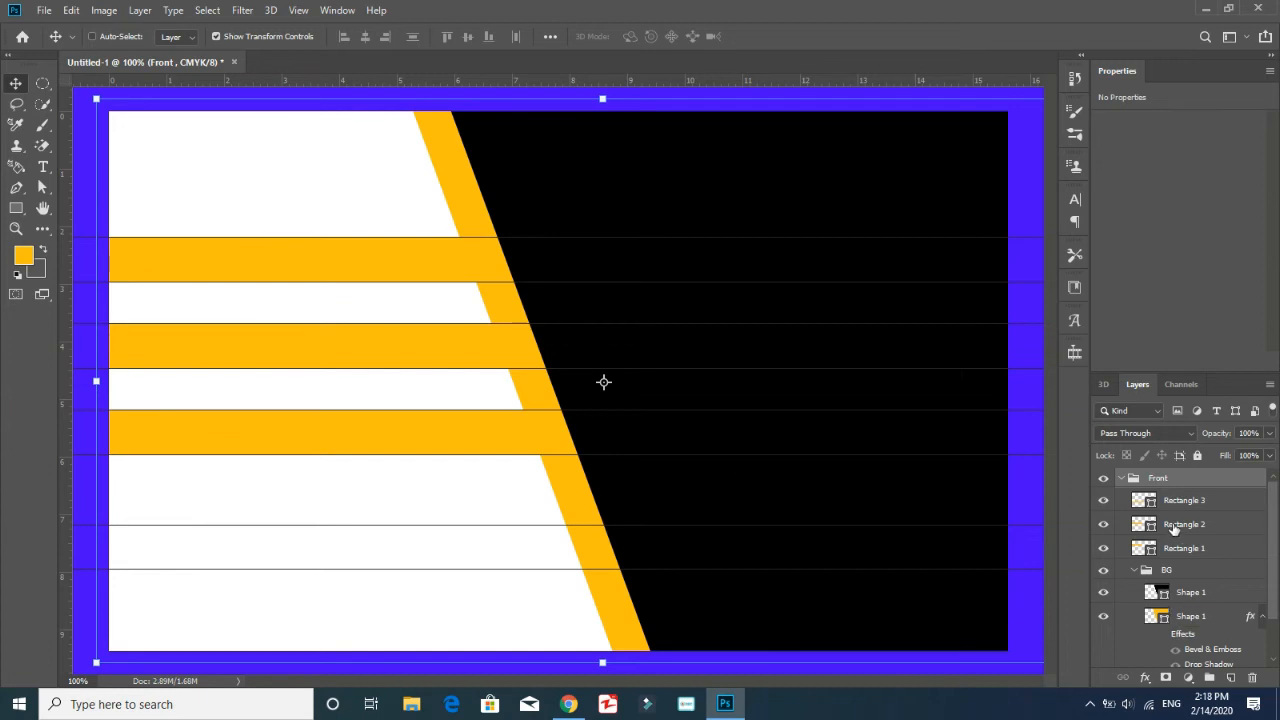
Duplicate Rectangle 3 as Rectangle 4, place it one gap lower, and widen it to about 606 px to meet the slanted band
right_click(1200, 500)
left_click(1060, 111)
left_click_drag(614, 204, 581, 204)
type("4")
key("Return")
left_click_drag(460, 440, 461, 525)
left_click_drag(545, 518, 581, 518)
key("Return")
Align the two lowest guides with the upper and lower edges of Rectangle 4
left_click(1187, 481)
left_click_drag(437, 525, 435, 497)
left_click_drag(420, 569, 419, 541)
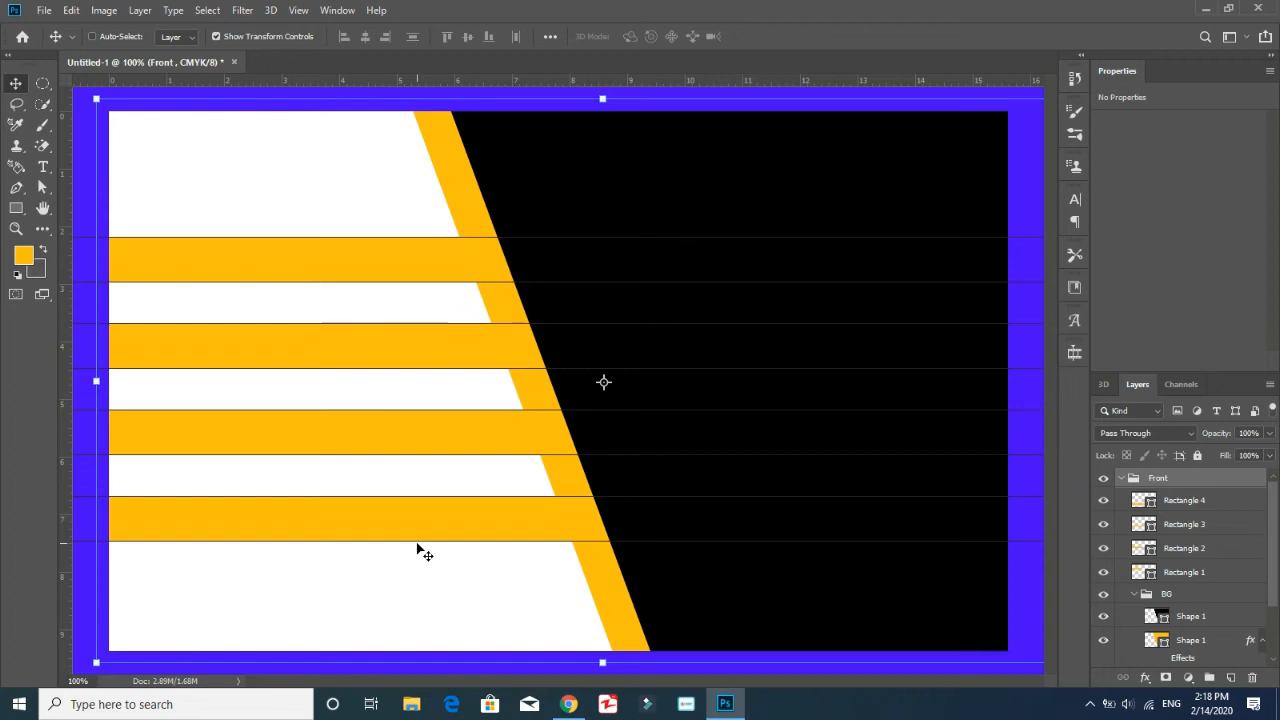
Move Rectangles 1 to 4 down together by about one stripe height and widen them to about 104.13%
left_click(1190, 500)
left_click(1184, 572, "shift")
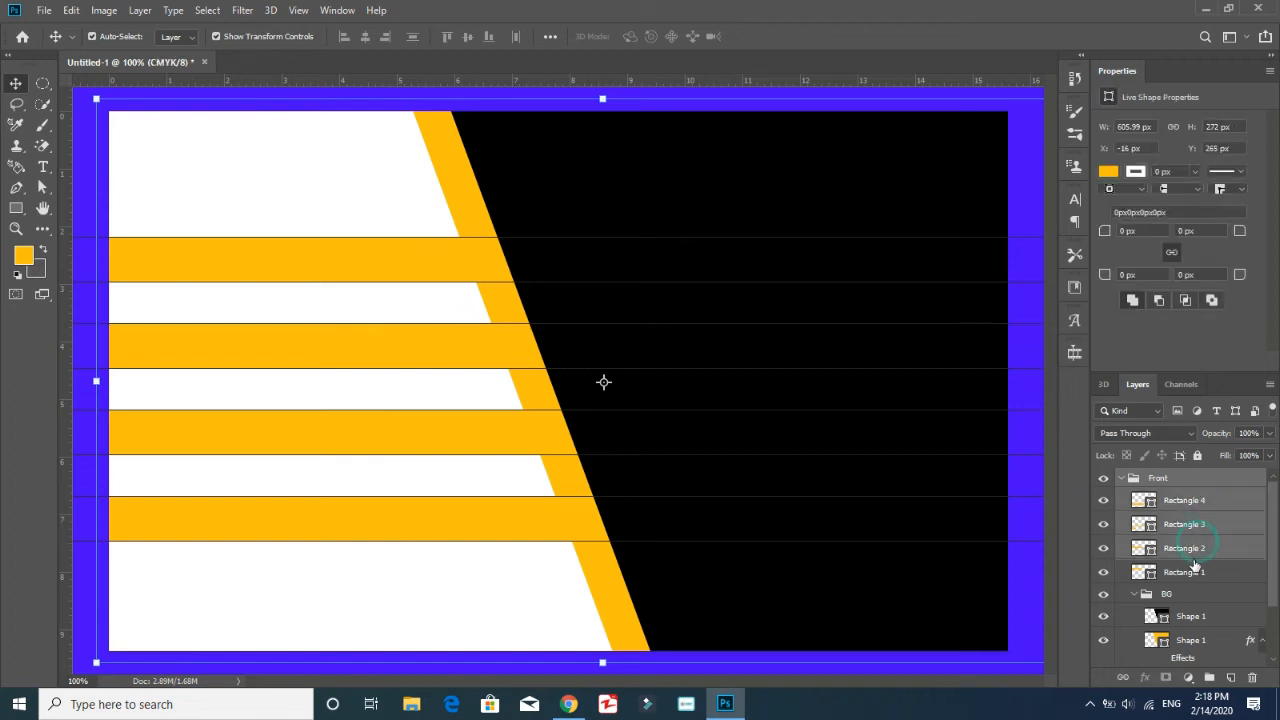
left_click_drag(443, 374, 389, 429)
left_click_drag(584, 434, 609, 436)
left_click(1163, 479)
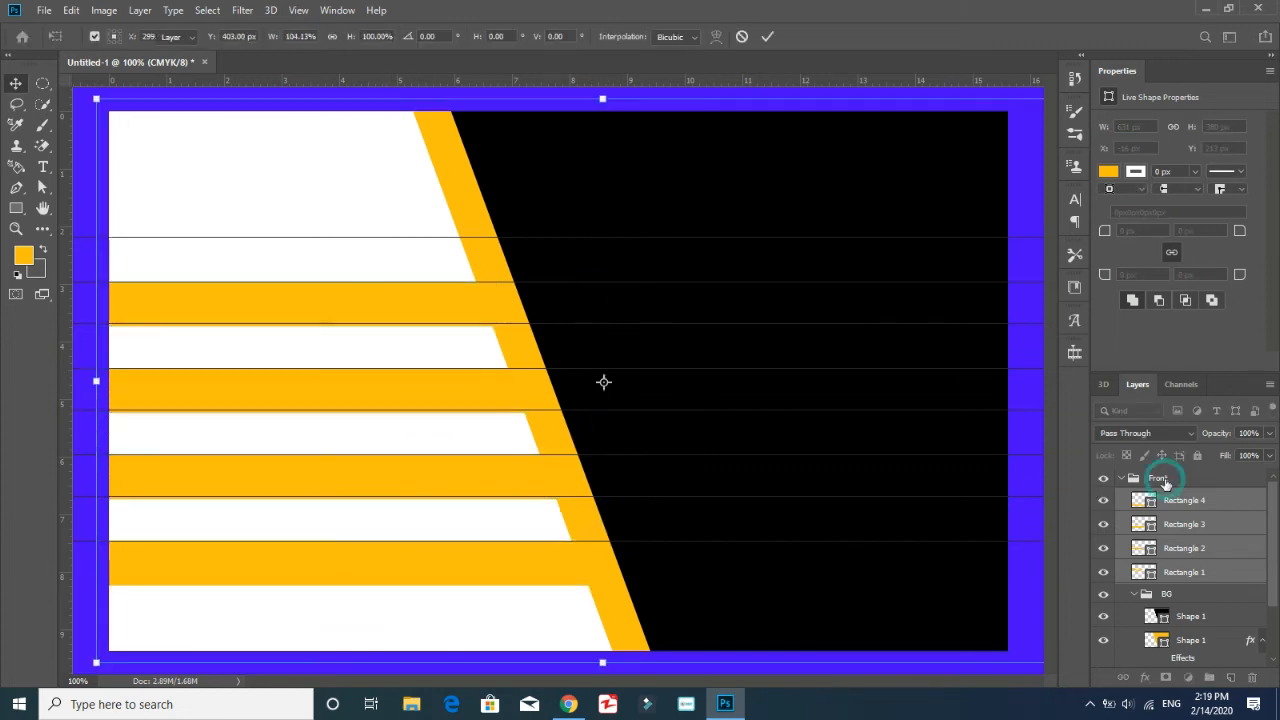
Collapse the Front group and remove all the horizontal guides from the card
left_click(1119, 480)
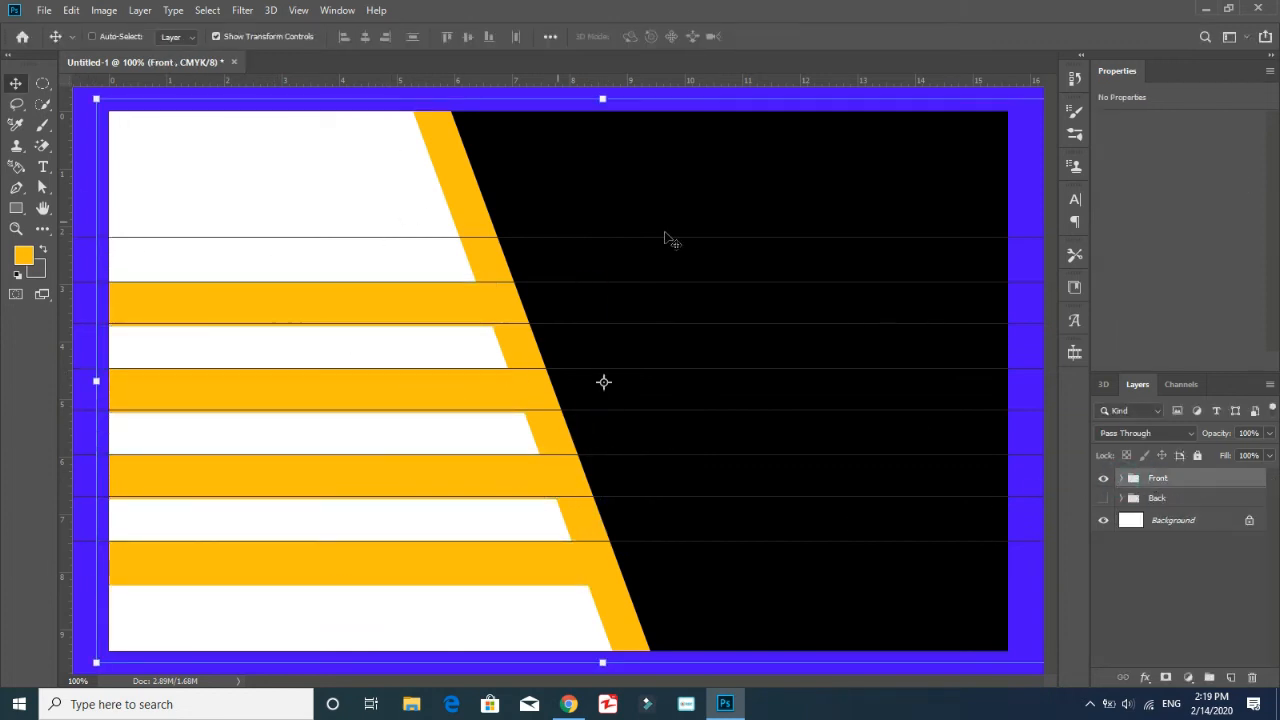
left_click_drag(1027, 238, 1028, 80)
left_click_drag(1028, 282, 1028, 80)
left_click_drag(1024, 323, 1019, 82)
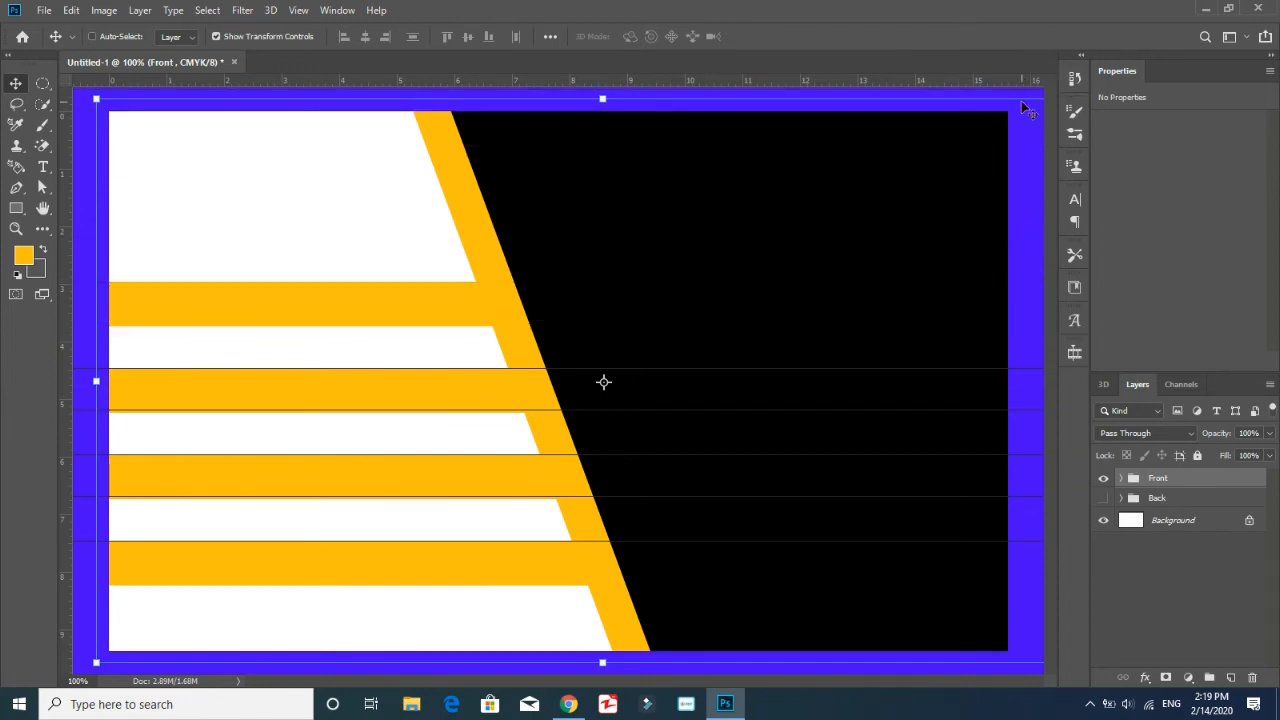
left_click_drag(1028, 370, 1029, 82)
left_click_drag(1035, 410, 1030, 82)
left_click_drag(1020, 455, 1028, 82)
left_click_drag(1031, 496, 1030, 82)
left_click_drag(1031, 541, 1032, 82)
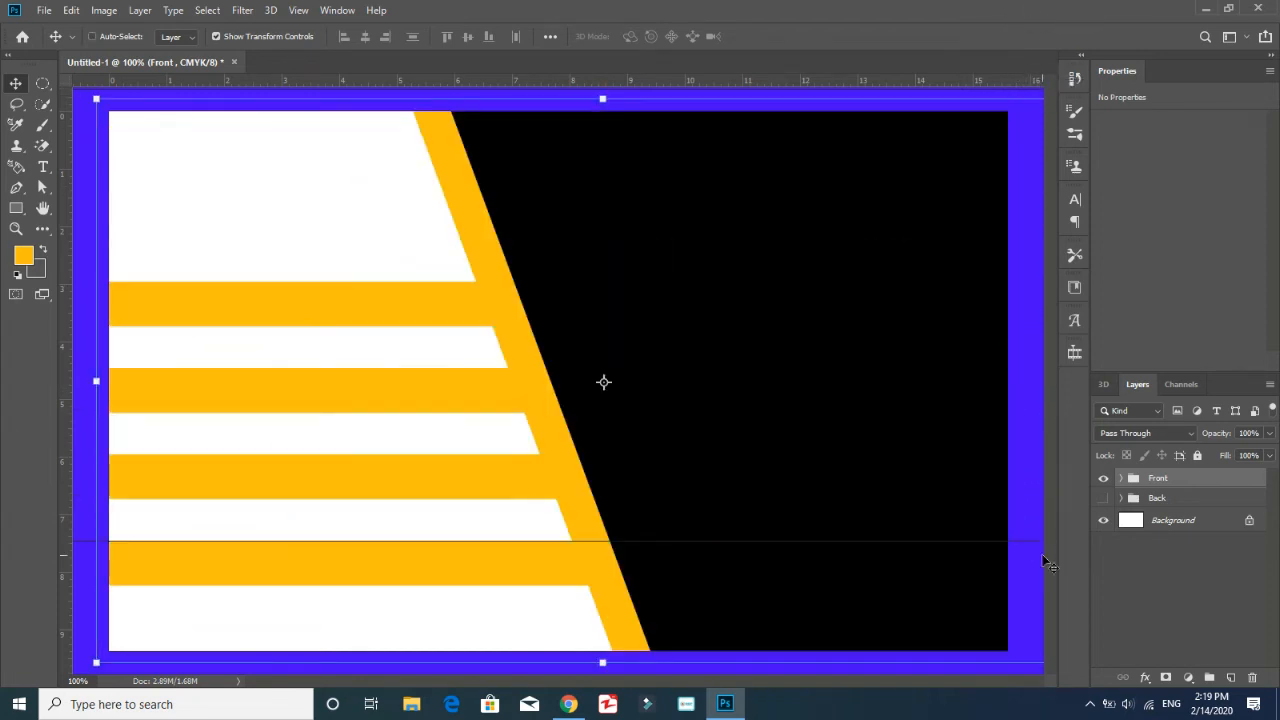
left_click(1190, 633)
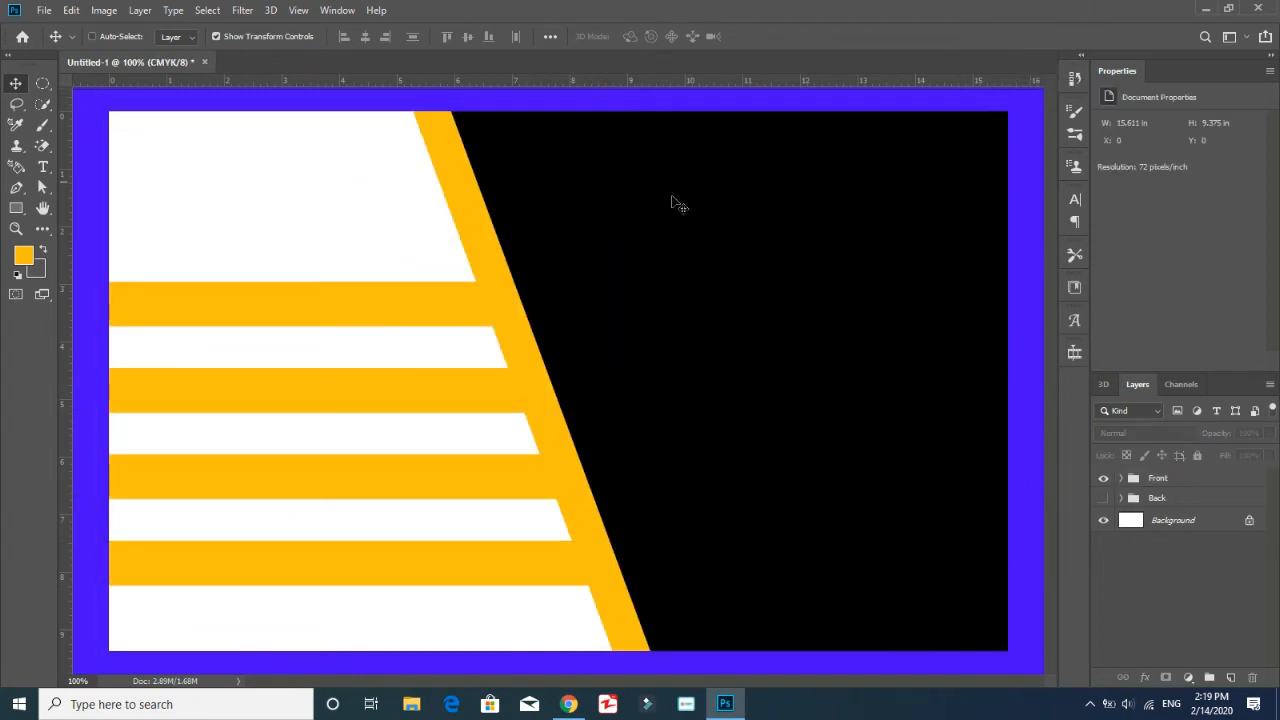
Widen the orange Shape 1 in the Front group's BG to about 102.03% by extending its left side outward
left_click(16, 208)
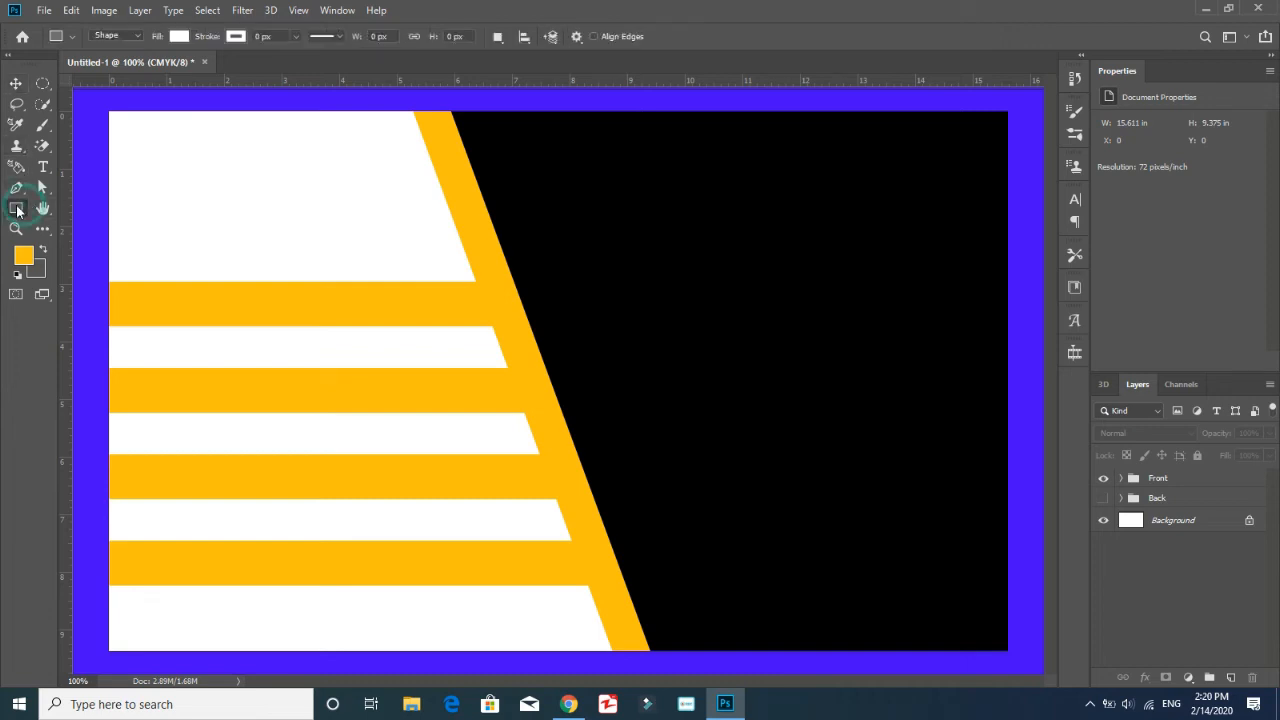
right_click(17, 210)
left_click(72, 178)
left_click(1121, 479)
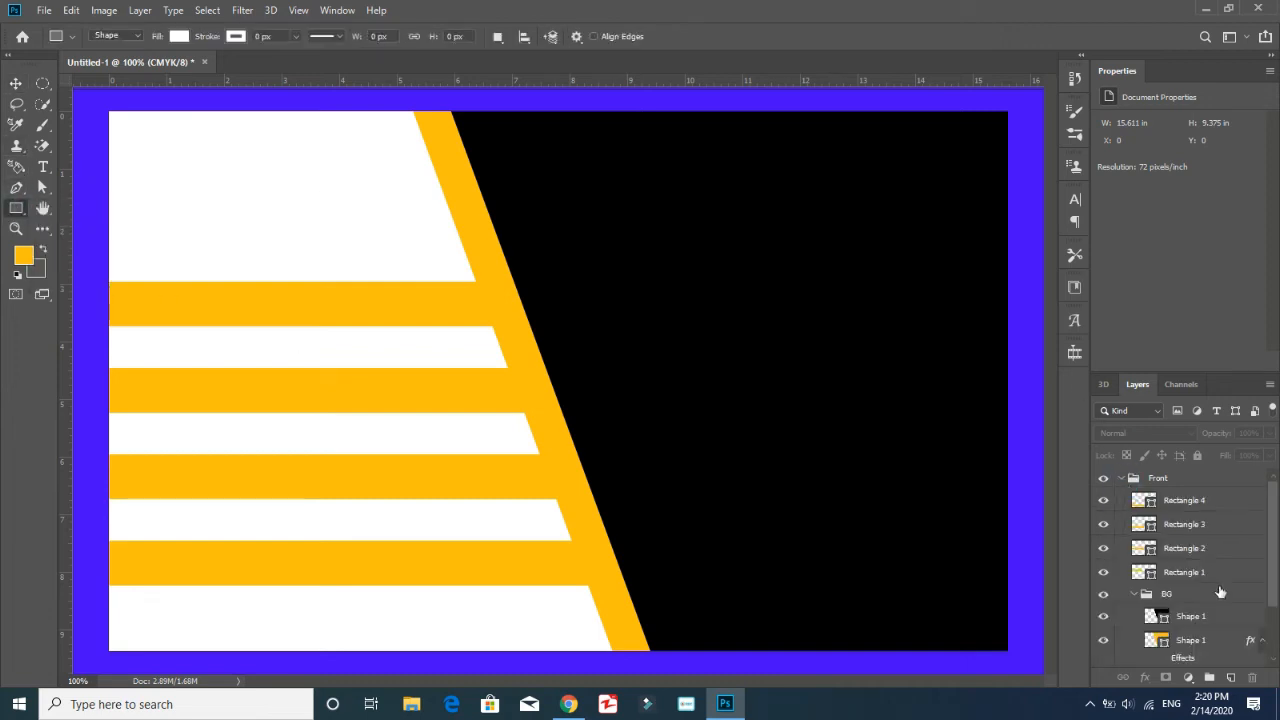
left_click(1200, 640)
key("ctrl+t")
left_click_drag(416, 381, 396, 381)
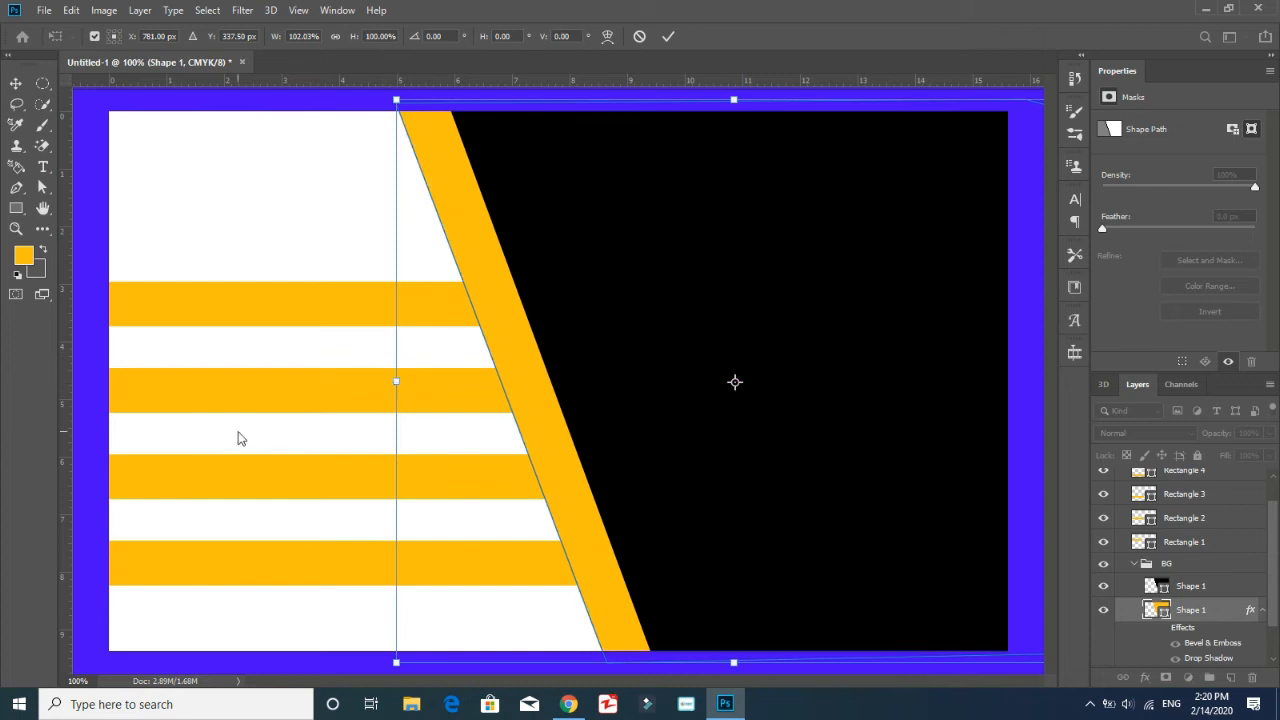
key("Return")
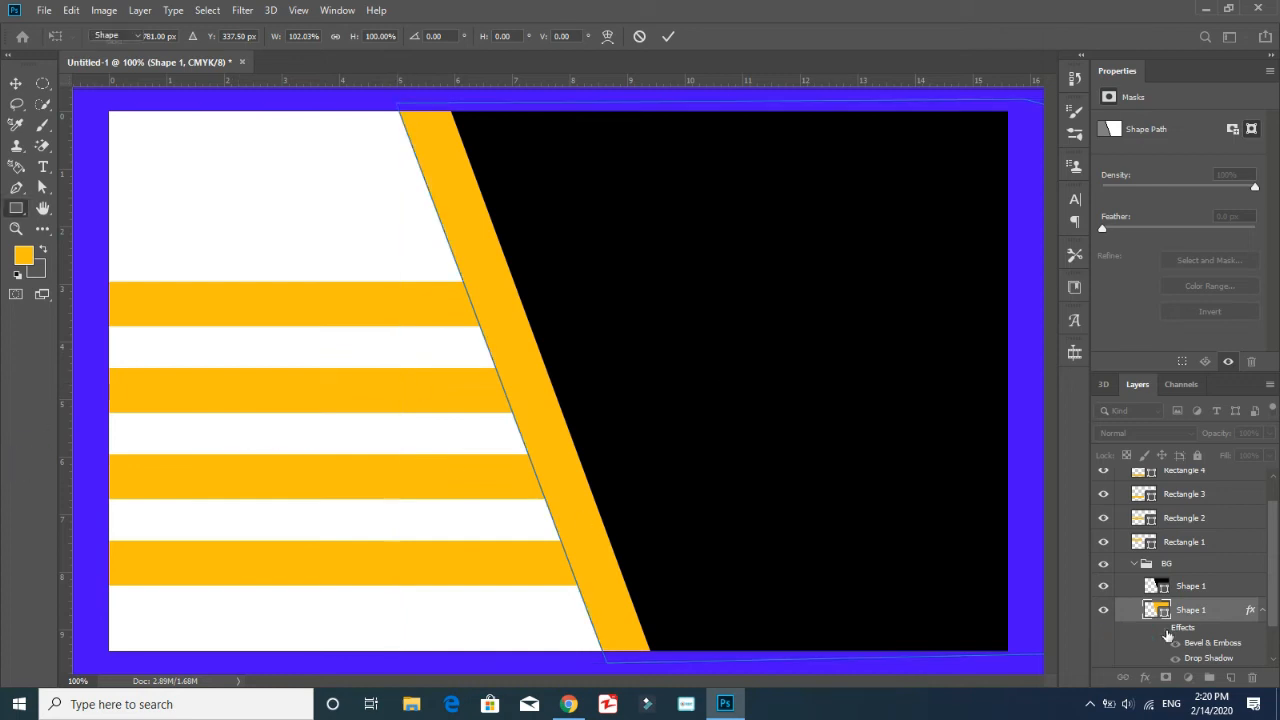
Switch off the Bevel & Emboss and Drop Shadow effects in the orange Shape 1 layer's style settings
left_click(1103, 610)
left_click(1103, 610)
scroll(1185, 593, "down", 2)
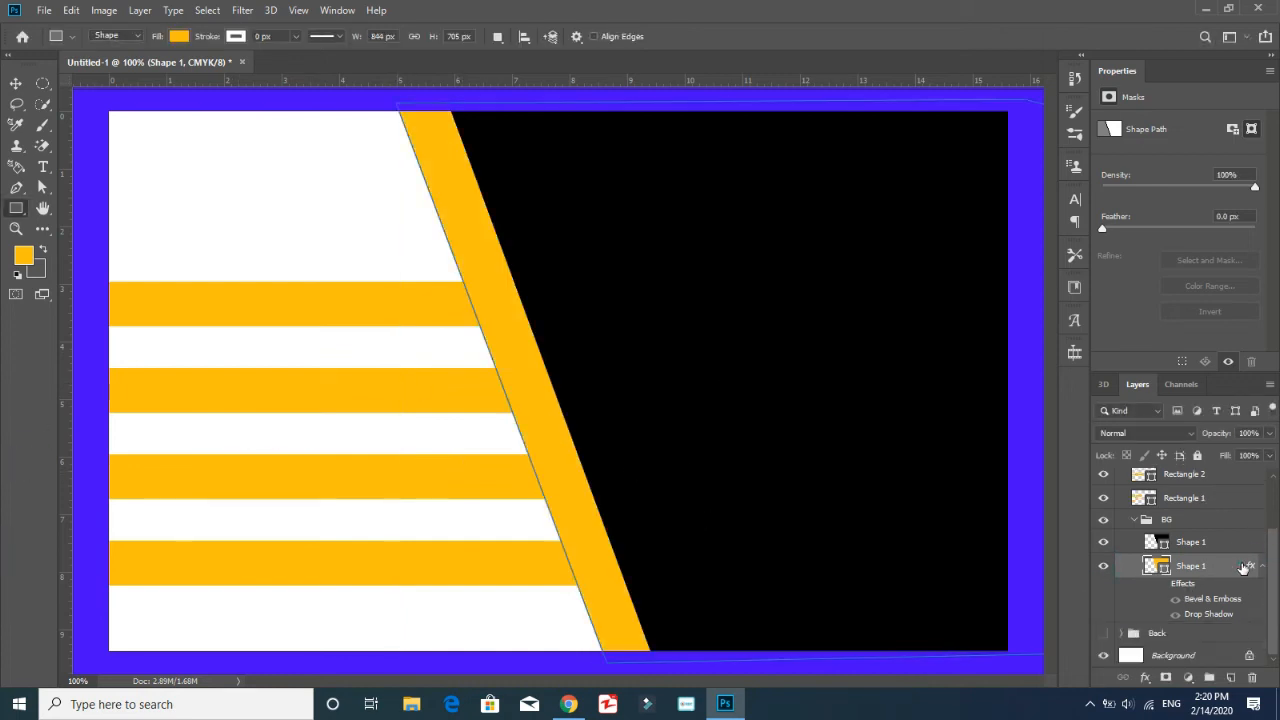
double_click(1243, 568)
left_click(1137, 43)
right_click(1249, 567)
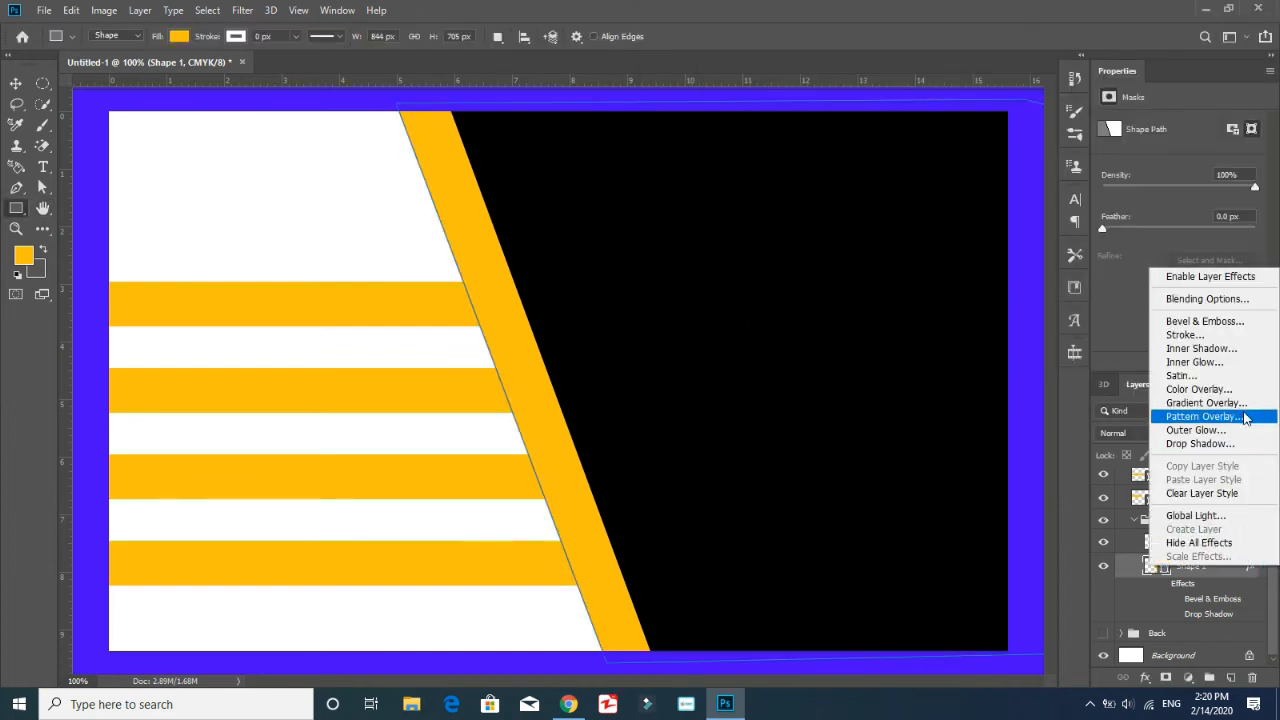
left_click(1214, 578)
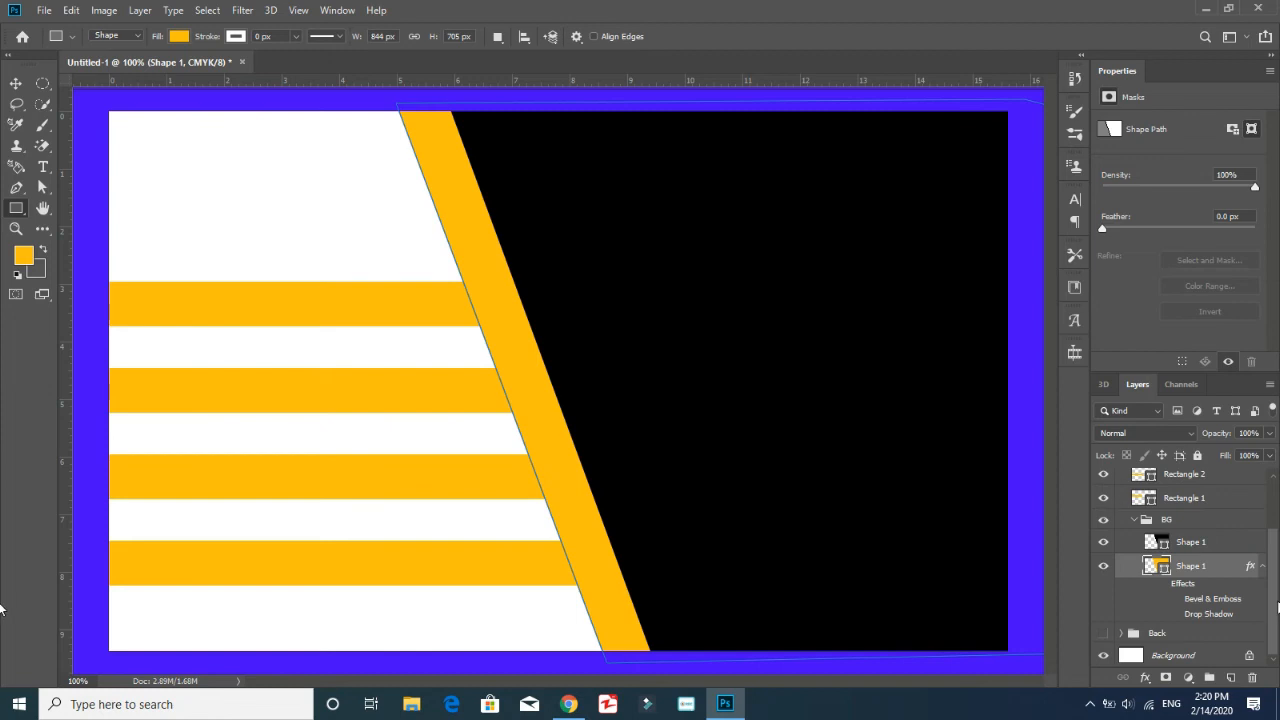
Group the four orange stripe rectangles in the Front group and name the new group Design
left_click_drag(1275, 606, 1275, 548)
left_click(1203, 576)
left_click(1205, 549, "ctrl")
left_click(1207, 525, "ctrl")
left_click(1210, 505, "ctrl")
key("ctrl+g")
double_click(1182, 501)
type("Design")
key("Return")
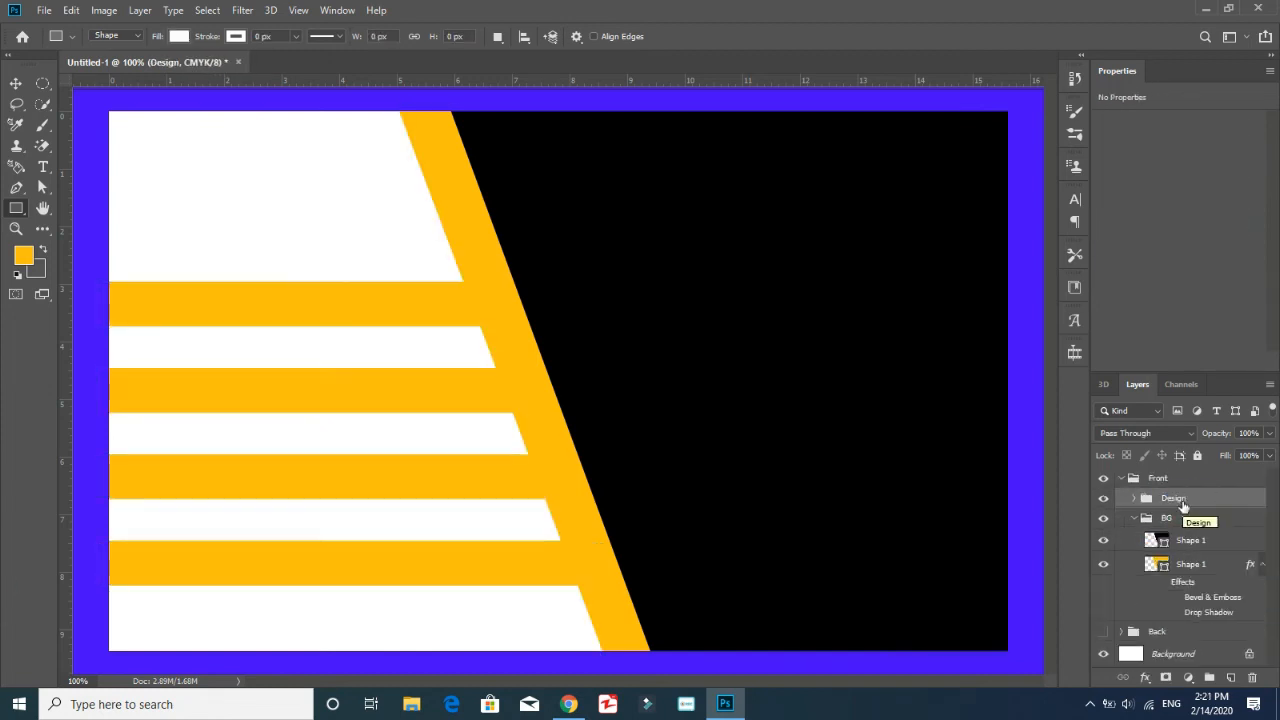
Draw a small globe custom shape on the slanted orange band at the end of the lowest stripe
key("shift+u")
key("shift+u")
key("shift+u")
key("shift+u")
key("shift+u")
left_click(648, 37)
left_click_drag(703, 84, 703, 113)
left_click(580, 99)
mouse_move(606, 543)
left_mouse_down()
mouse_move(565, 584)
mouse_move(592, 567)
mouse_move(608, 578)
left_mouse_up()
Fill the globe icon with black, scale it to about 89% and align it with the lowest stripe
left_click(179, 37)
left_click(121, 121)
key("Return")
left_click(1182, 479)
left_click(15, 84)
left_click(1182, 500)
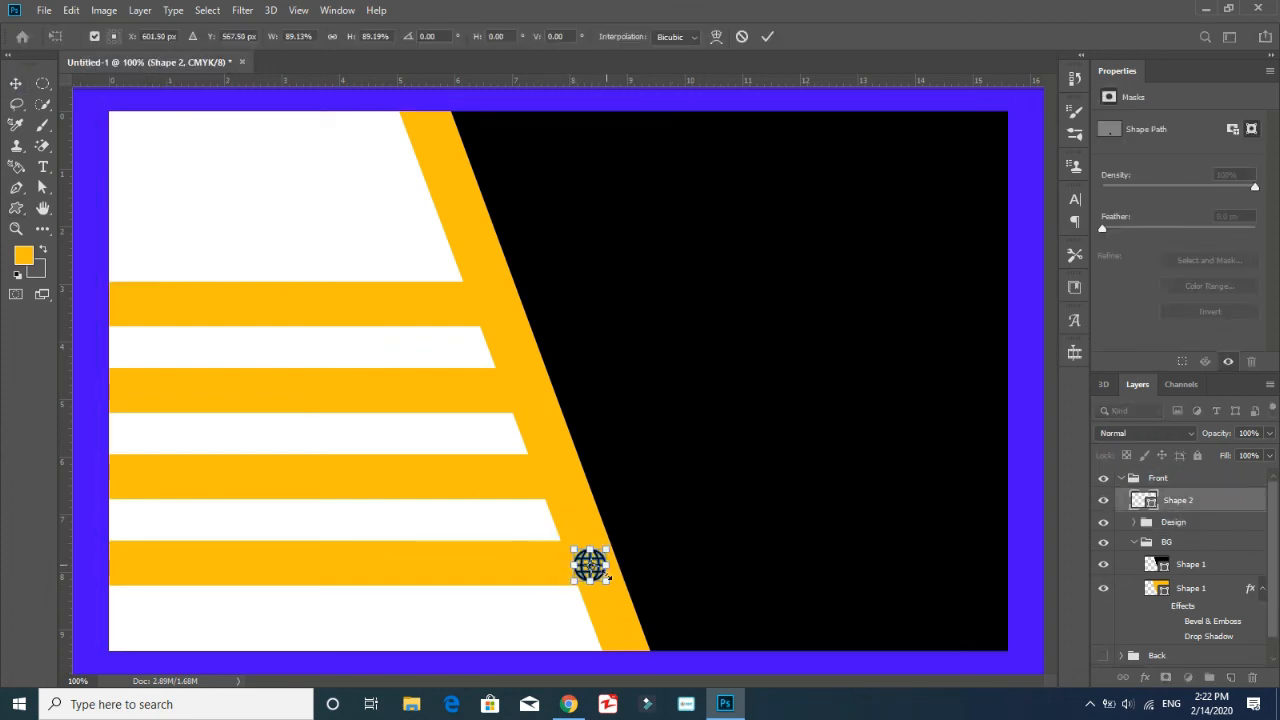
left_click(1182, 479)
left_click(1210, 505)
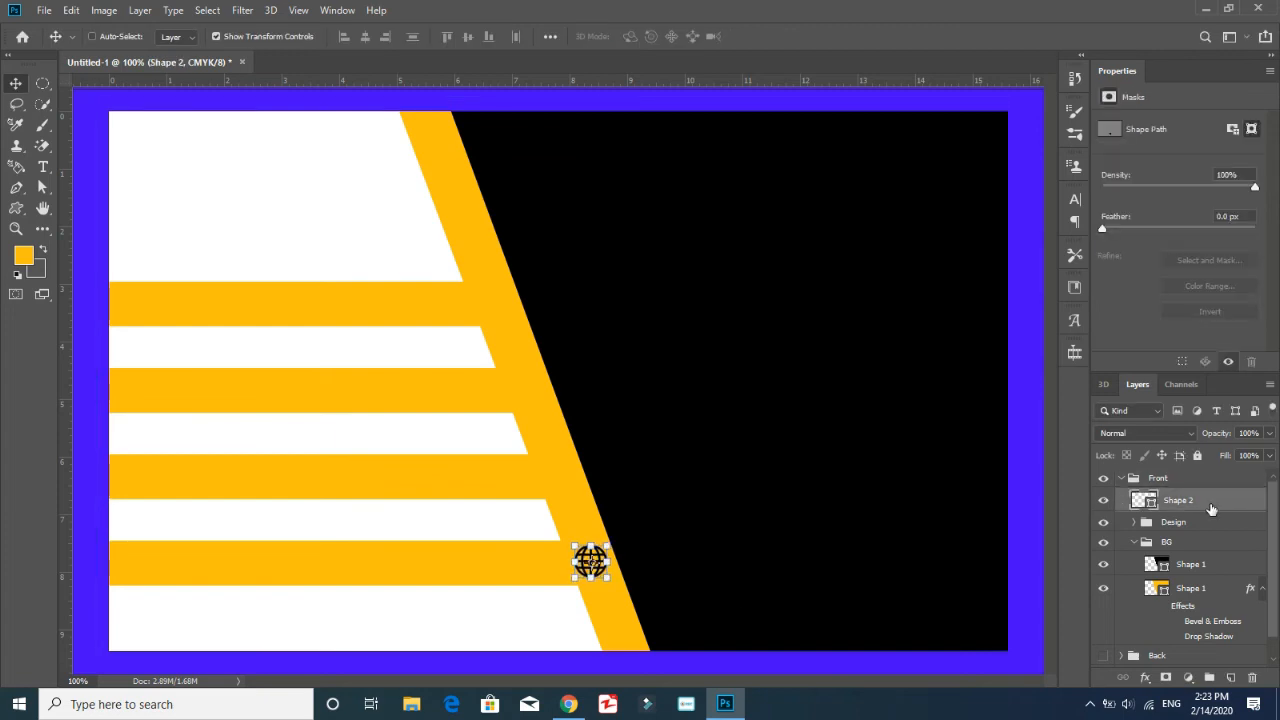
double_click(1210, 505)
key("Escape")
key("t")
left_click(211, 562)
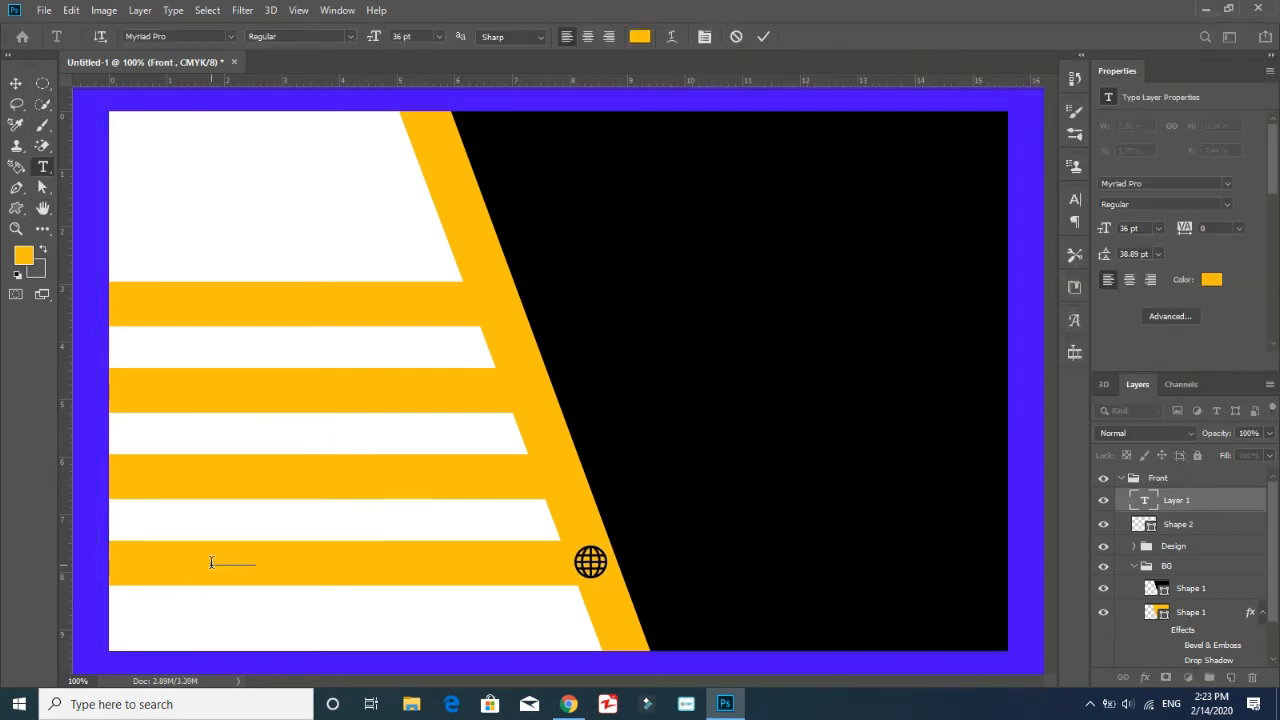
key("ctrl+a")
left_click(640, 37)
key("Return")
left_click(1158, 229)
left_click(1150, 347)
left_click(1158, 229)
left_click(1150, 362)
left_click(1129, 280)
Move the website text along the lowest stripe towards the globe icon and set its tracking to 200
left_click(16, 84)
left_click_drag(227, 560, 390, 563)
left_click_drag(388, 562, 448, 562)
left_click(1239, 229)
left_click(1221, 416)
double_click(336, 562)
left_click(16, 84)
Group the globe icon with the website text and name the group Website
left_click(1191, 525, "ctrl")
key("ctrl+g")
double_click(1176, 499)
type("Website")
key("Return")
left_click(1103, 502)
Draw a home custom shape in the Front group near the end of the uppermost stripe and fill it with black
left_click(1157, 480)
left_click(16, 209)
left_click(647, 37)
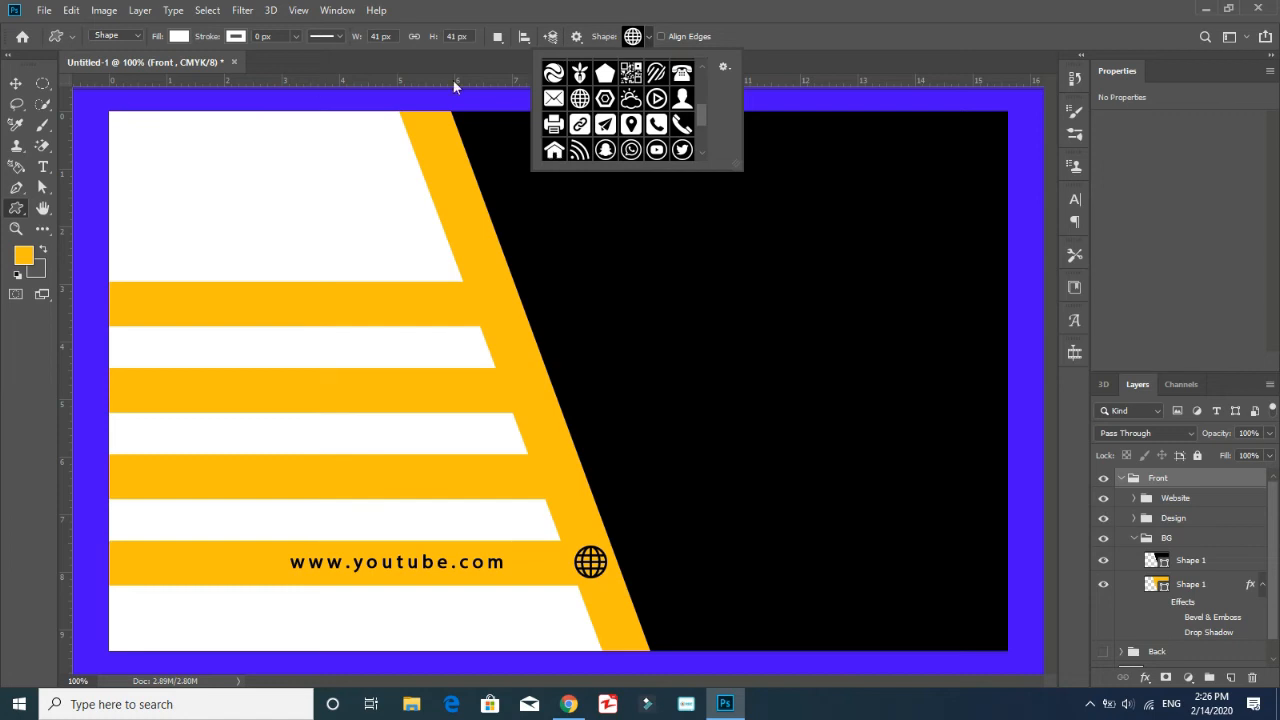
scroll(680, 126, "down", 1)
mouse_move(505, 284)
left_mouse_down()
mouse_move(470, 332)
mouse_move(599, 570)
left_mouse_up()
left_click(179, 37)
left_click(93, 98)
Match the home icon's size to the globe icon and place it on the slanted band at the uppermost stripe's end
key("ctrl+t")
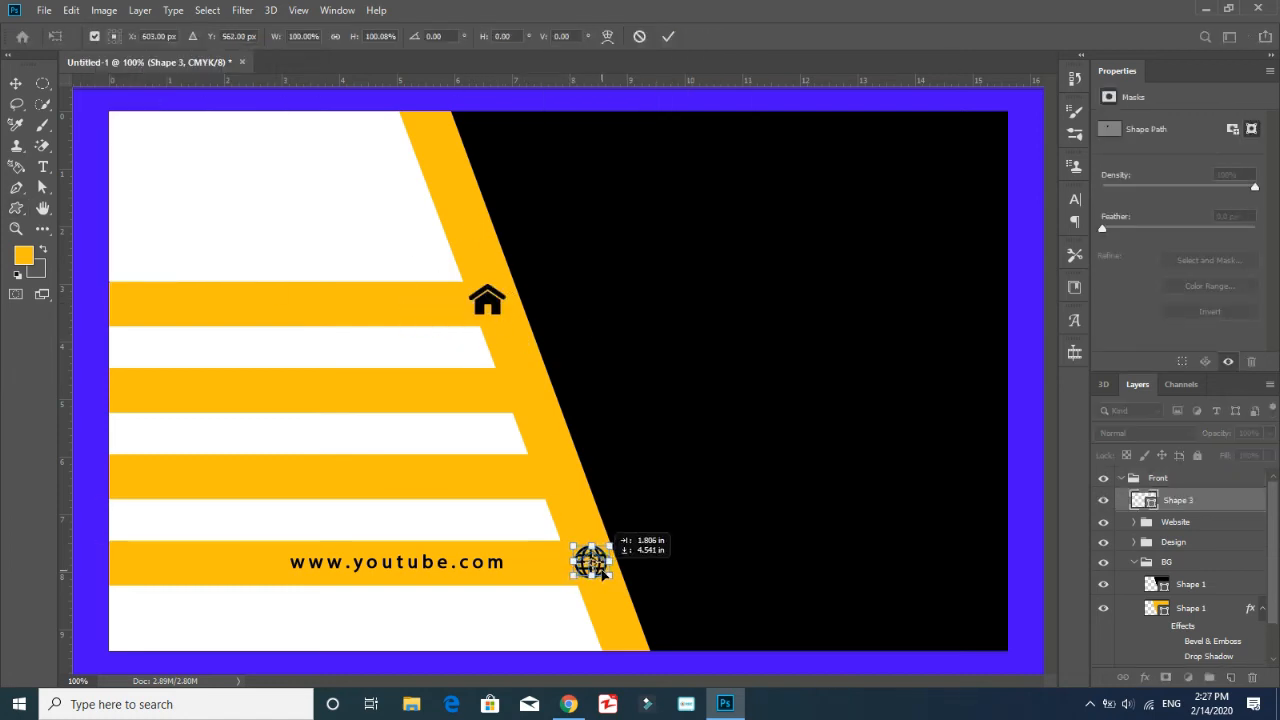
key("ctrl+plus")
key("ctrl+plus")
left_click_drag(671, 357, 663, 357)
key("ctrl+minus")
key("ctrl+minus")
left_click_drag(580, 560, 498, 298)
key("Return")
Add the address text to the uppermost stripe with tracking 25 and centred alignment, placed beside the home icon
key("t")
left_click(214, 297)
type("Zafar Colony")
key("ctrl+a")
left_click(1239, 229)
left_click(1224, 368)
left_click(1129, 280)
left_click(16, 84)
left_click_drag(264, 293, 397, 307)
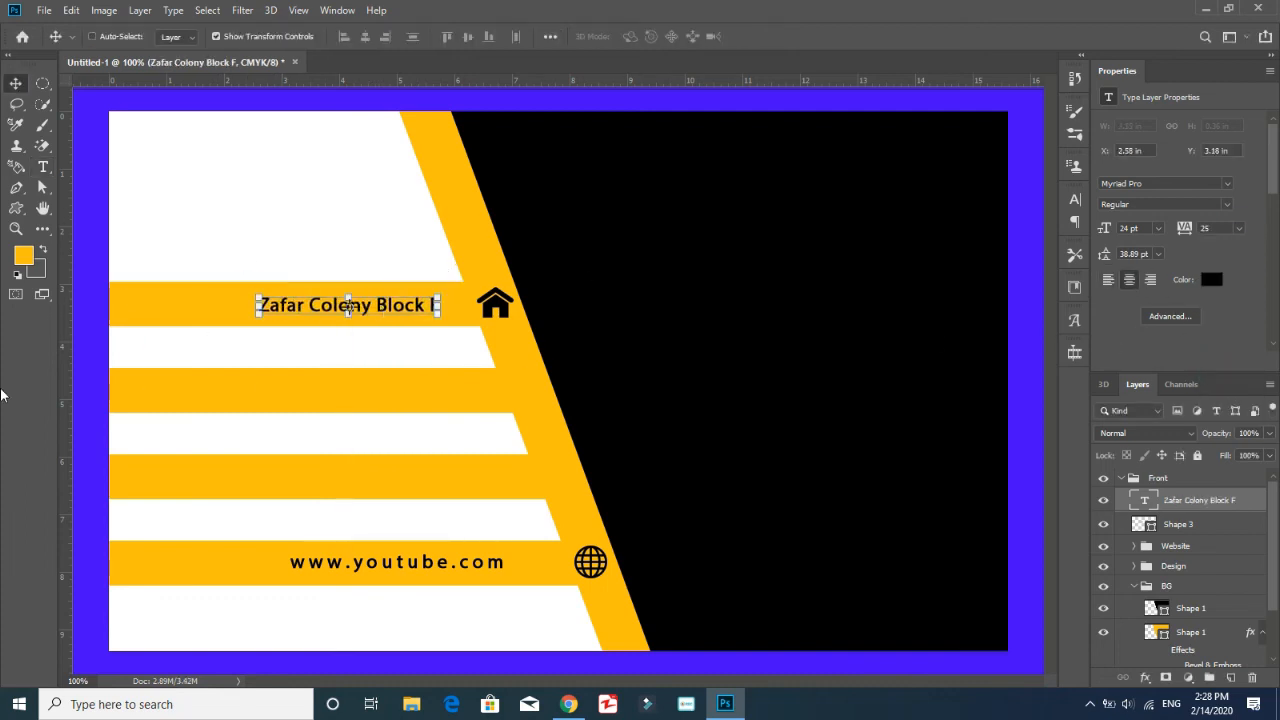
Adjust the home icon's position, group it with the address text as Adress, and collapse the Website group
left_click(1180, 525)
left_click_drag(512, 311, 511, 312)
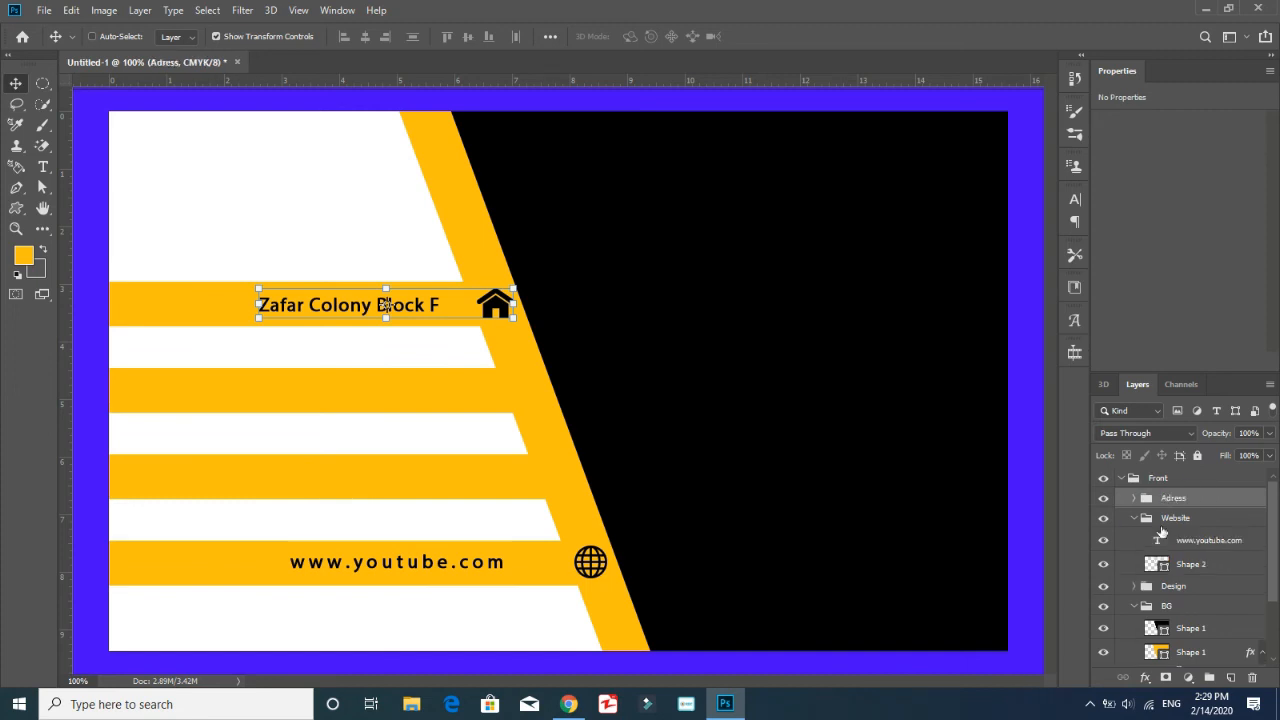
left_click(1185, 565)
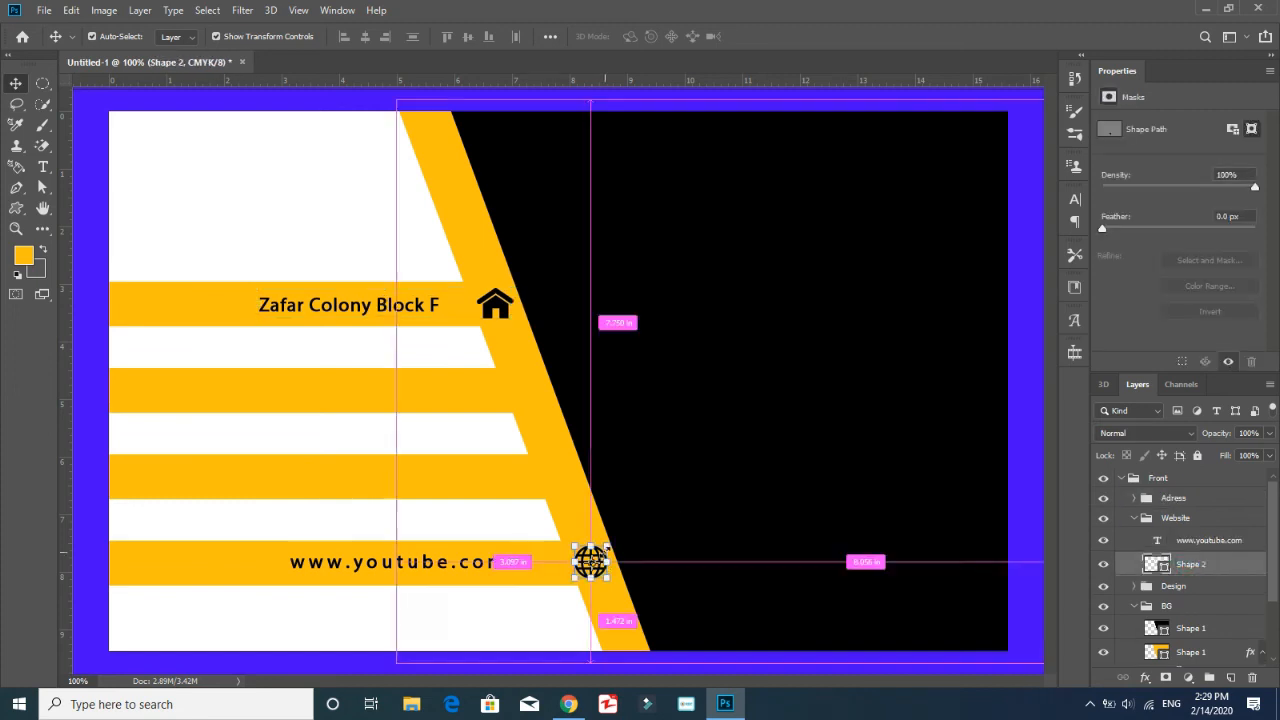
left_click(1175, 518)
left_click(1134, 518)
left_click(1173, 498)
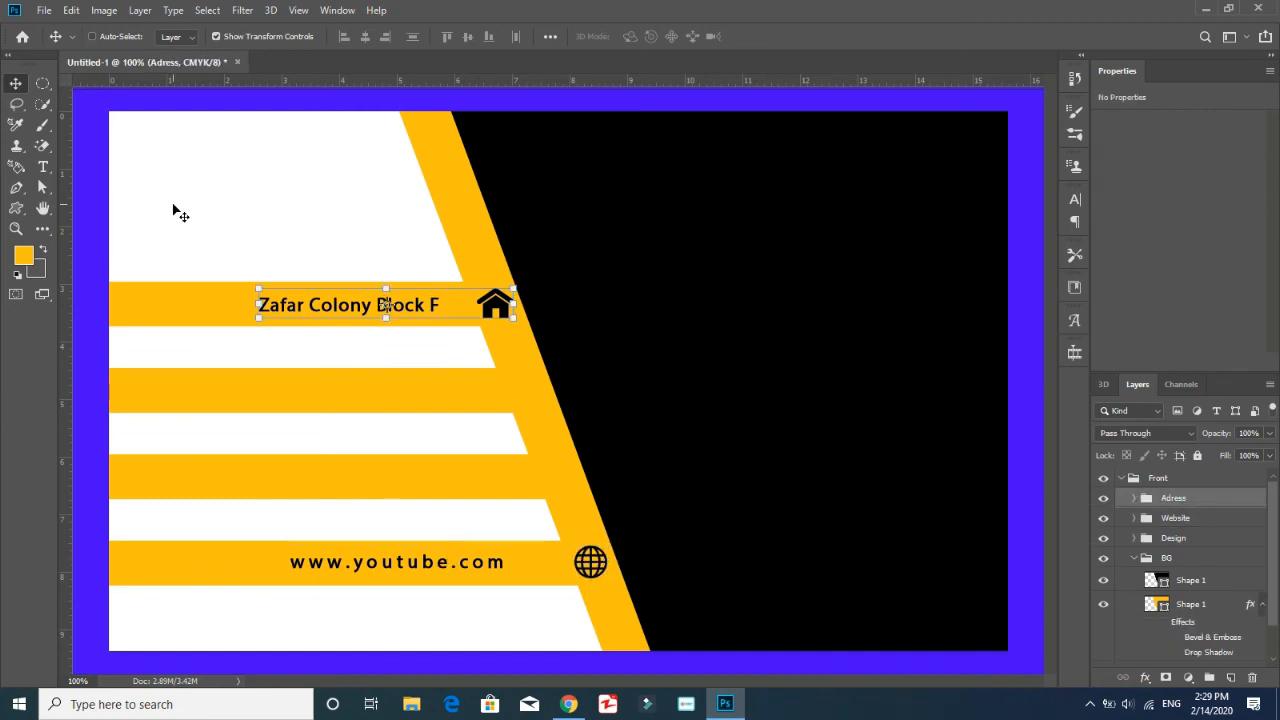
Draw a black envelope custom shape on the slanted orange band at the end of the second stripe
left_click(16, 208)
left_click(649, 37)
left_click_drag(700, 115, 701, 115)
left_click(556, 88)
mouse_move(541, 373)
left_mouse_down()
mouse_move(503, 398)
mouse_move(543, 398)
mouse_move(442, 230)
mouse_move(490, 407)
mouse_move(503, 411)
mouse_move(441, 395)
left_mouse_up()
left_click(179, 37)
left_click(94, 101)
key("ctrl+t")
key("ctrl+plus")
Add the contact's e-mail address as text on the second stripe beside the envelope icon
left_click(45, 168)
key("ctrl+minus")
left_click(298, 397)
left_click(16, 84)
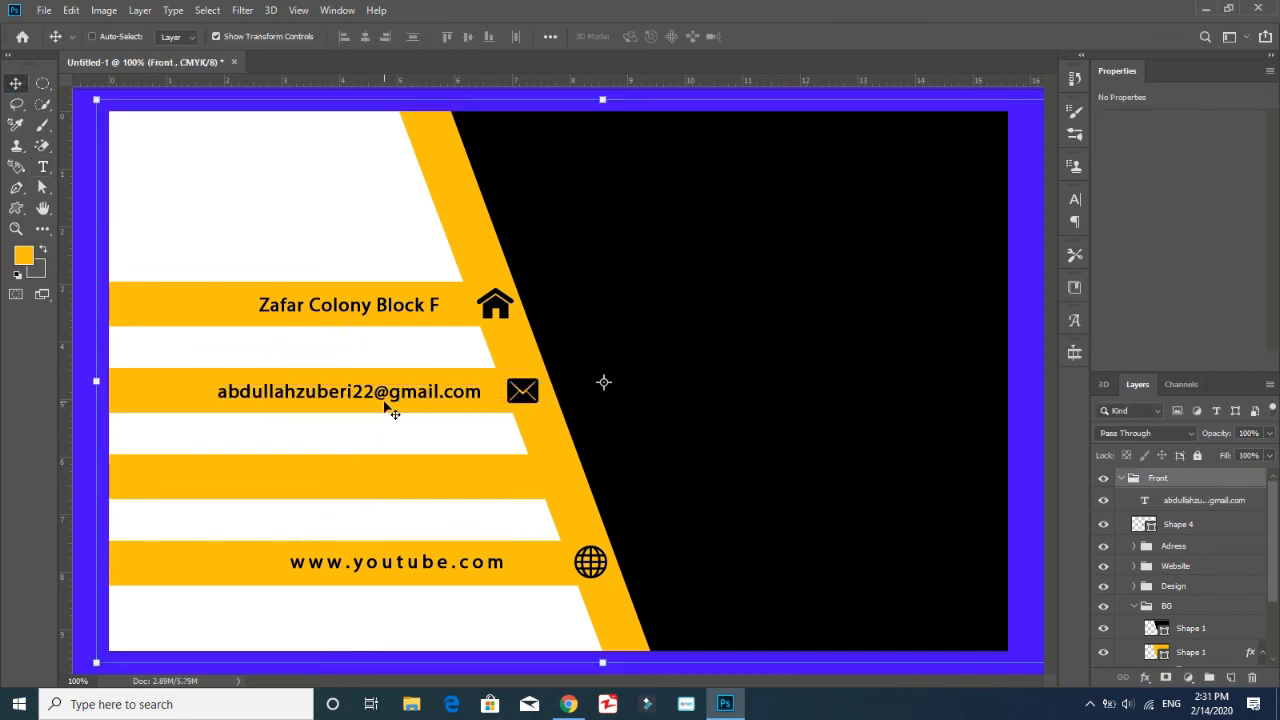
Group the envelope icon with the e-mail text and name the group Mail
left_click(1180, 524)
left_click(1203, 500, "shift")
key("ctrl+g")
double_click(1174, 498)
type("Mail")
Draw a phone handset custom shape at the end of the third stripe and fill it with black
left_click(17, 208)
left_click(648, 37)
left_click(685, 145)
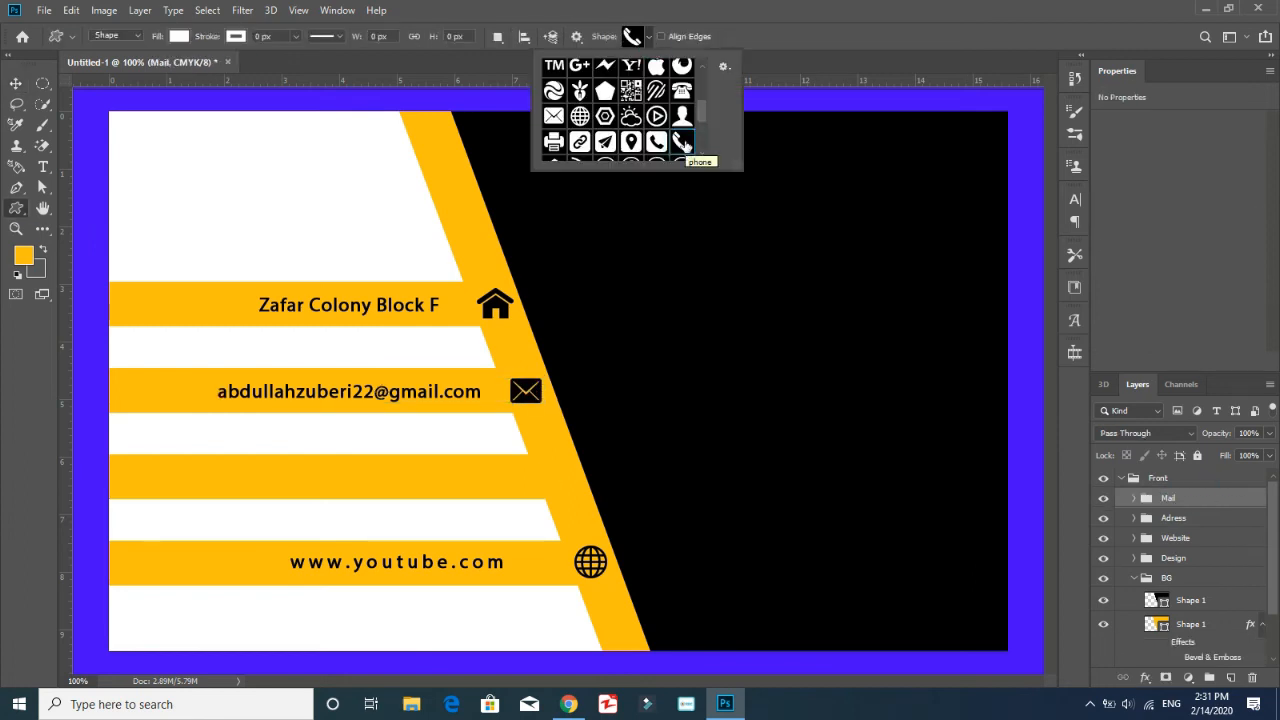
mouse_move(537, 462)
left_mouse_down()
mouse_move(570, 498)
mouse_move(566, 476)
left_mouse_up()
key("ctrl+z")
left_click(179, 37)
left_click(94, 95)
Enlarge the phone icon slightly and centre it on the third stripe's end over the slanted band
key("ctrl+t")
key("Escape")
key("ctrl+t")
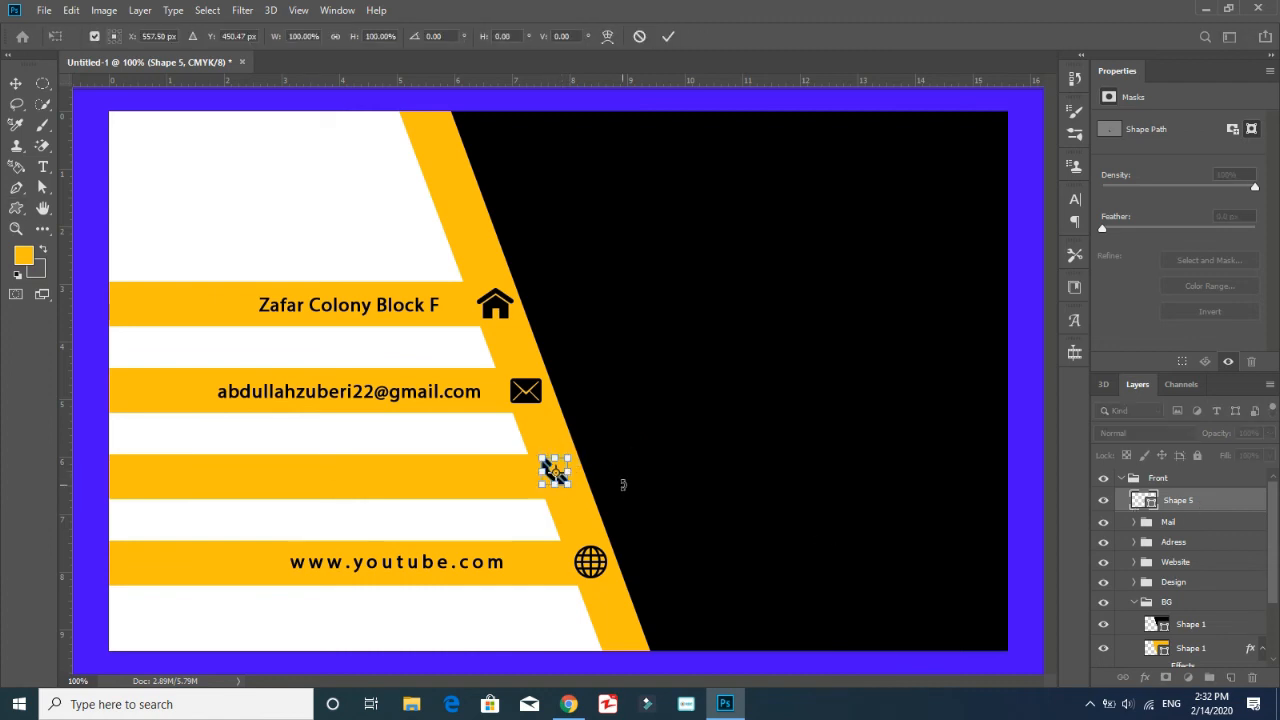
left_click_drag(568, 458, 572, 454)
key("ctrl+plus")
key("ctrl+plus")
left_click_drag(566, 499, 571, 520)
key("ctrl+minus")
key("ctrl+minus")
key("Return")
Add the contact's phone number as centred text on the third stripe
key("t")
left_click(258, 472)
type("0309-992")
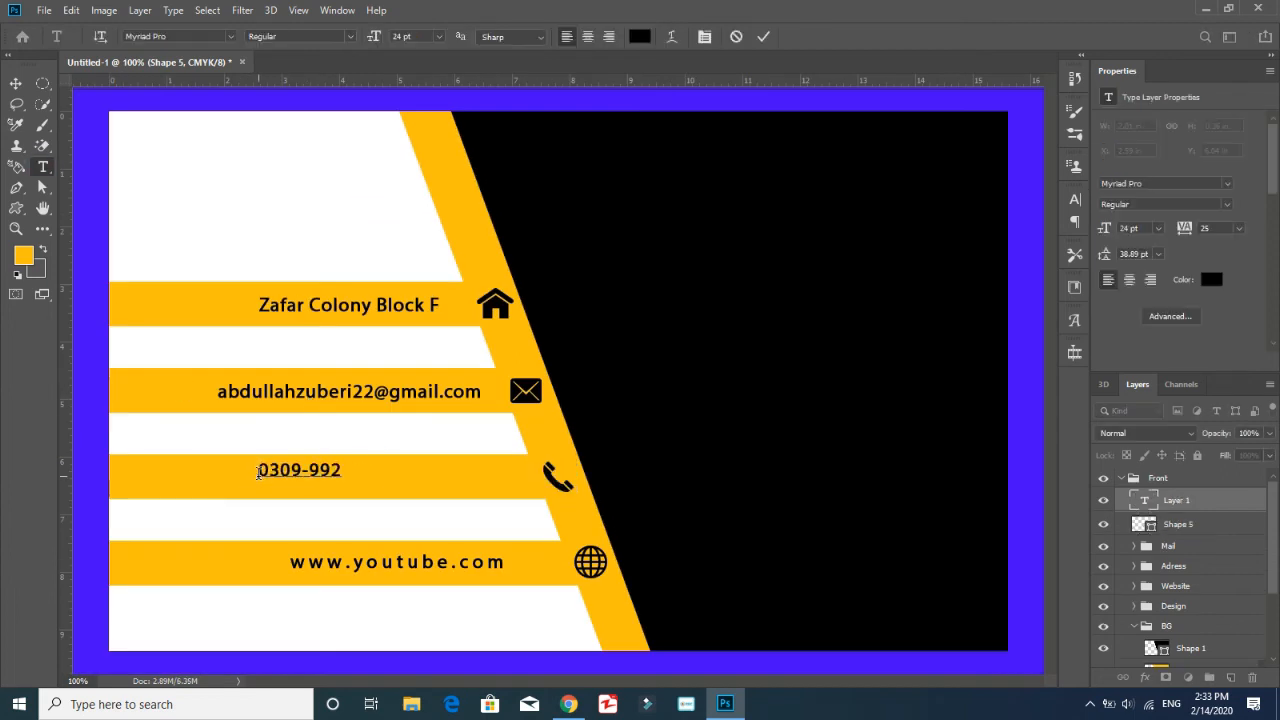
left_click(1130, 280)
key("ctrl+Return")
Set the phone number text's tracking to 100 and move it beside the phone icon
key("v")
left_click(1239, 229)
left_click(1228, 380)
left_click(1239, 229)
left_click(1226, 403)
left_click_drag(304, 472, 474, 477)
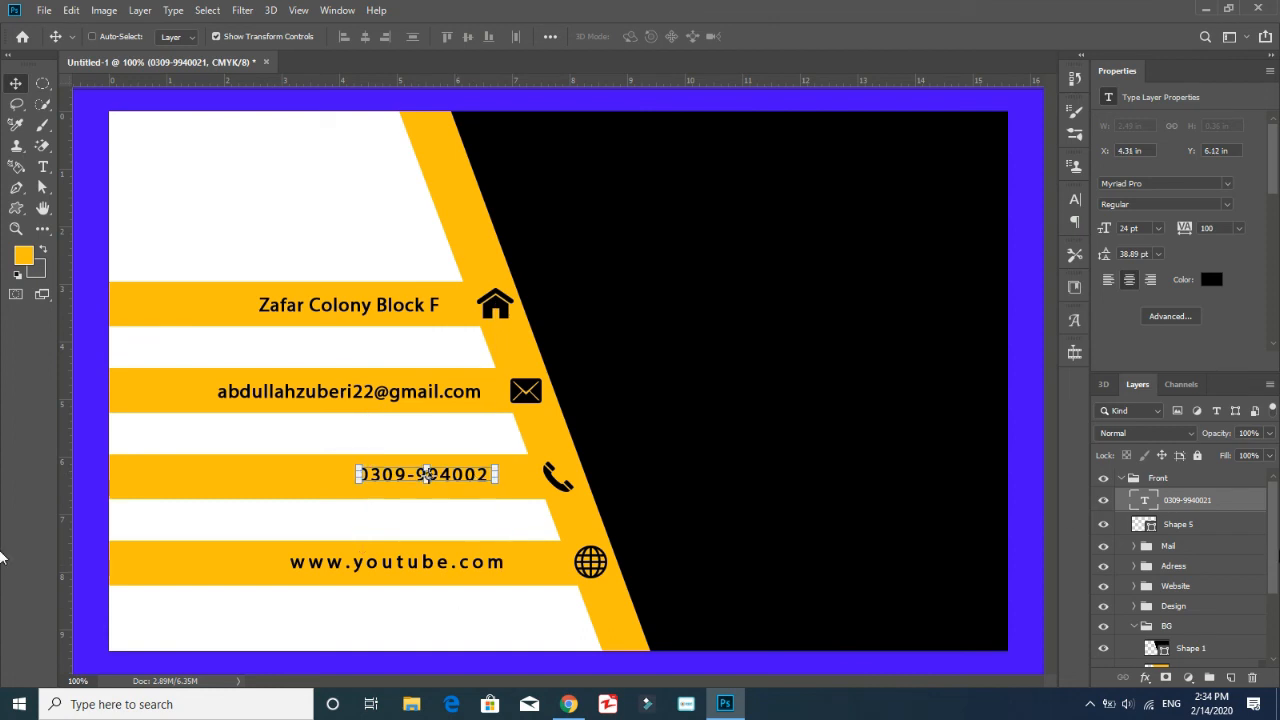
Group the phone icon with the phone number text and name the group Phone
left_click(1178, 524, "shift")
key("ctrl+g")
double_click(1176, 498)
type("Phone")
key("Return")
Group Phone, Mail, Adress and Website together as Contact and collapse the BG group
left_click(1176, 558, "ctrl")
left_click(1174, 518, "shift")
key("ctrl+g")
double_click(1177, 498)
type("Contact")
left_click(1134, 538)
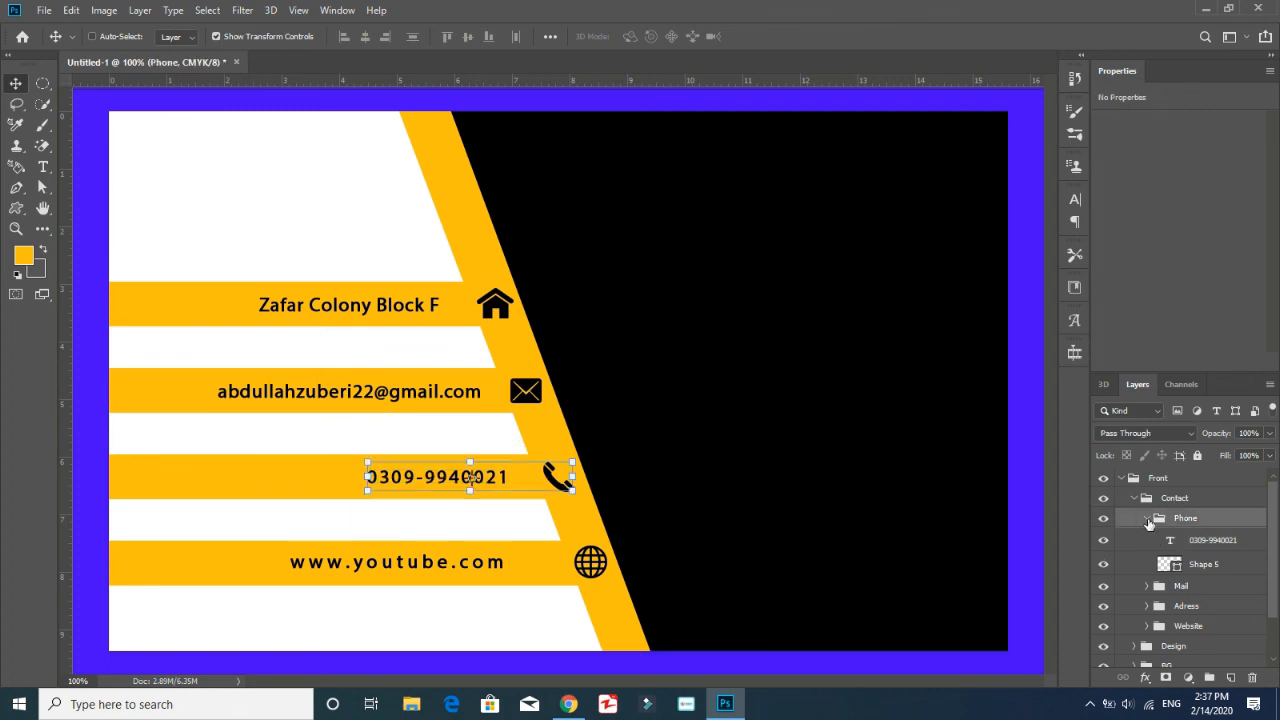
Move the website text closer to the globe icon along the lowest stripe and collapse the Contact group
left_click(1146, 554)
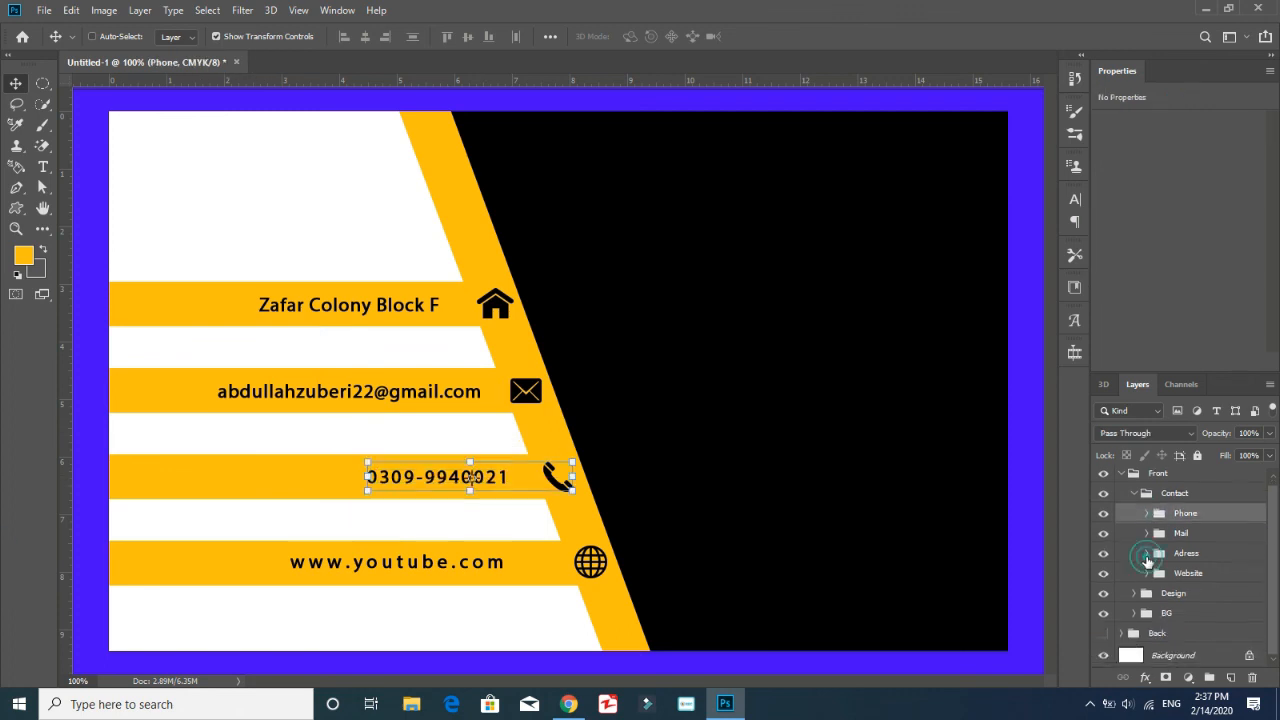
left_click(1147, 573)
left_click(1204, 549)
left_click_drag(457, 570, 493, 570)
left_click(1148, 524)
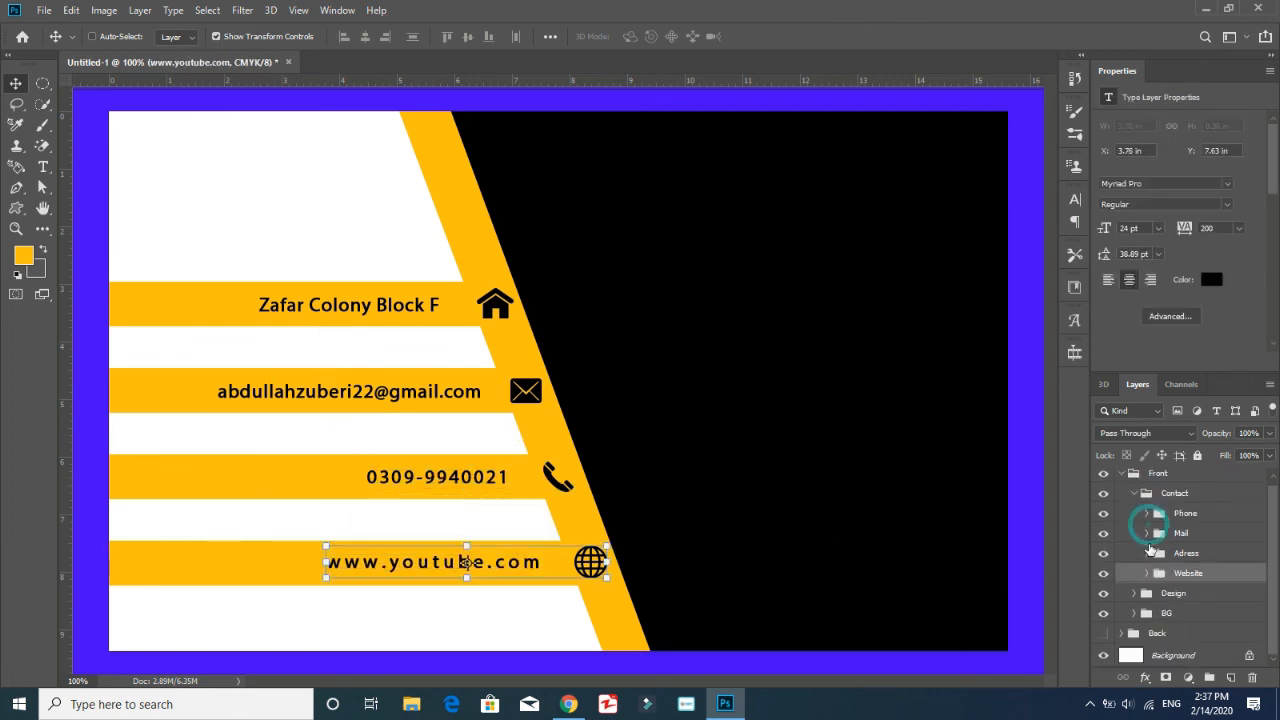
left_click(1134, 495)
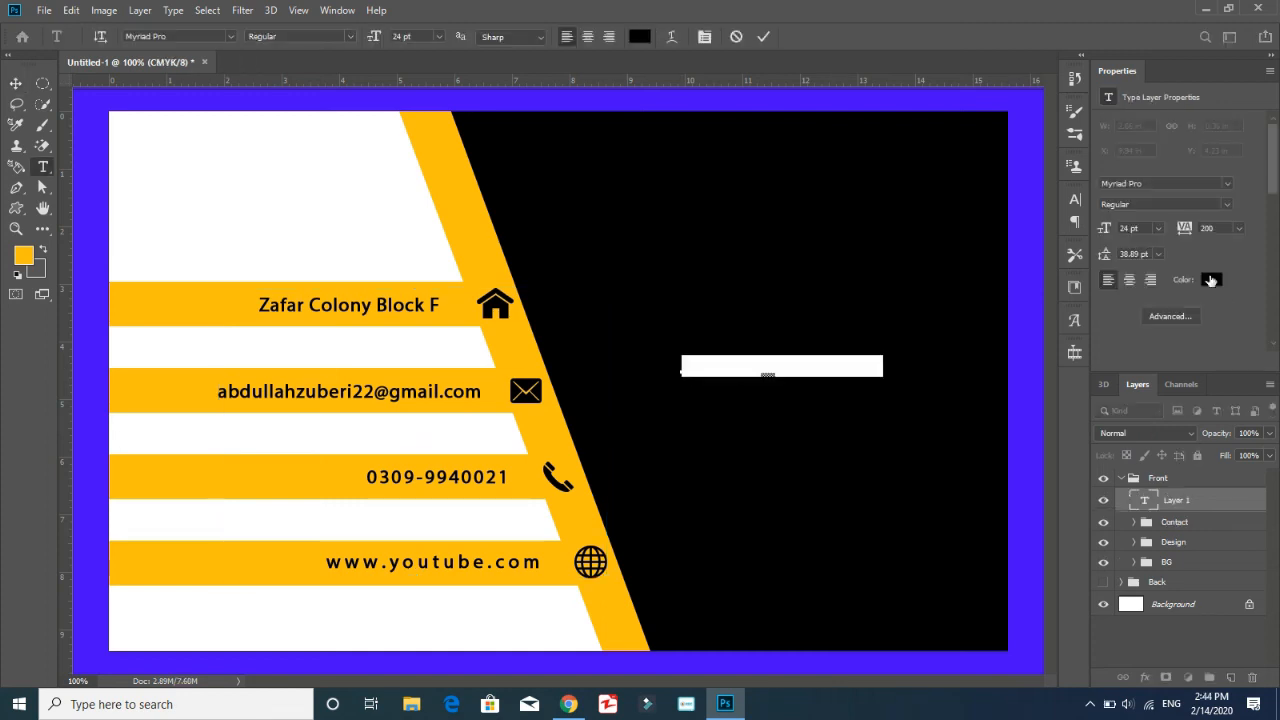
Recolor the full name text on the black area white and set its size to 36 pt
left_click(876, 368)
left_click(788, 365)
key("ctrl+a")
left_click(1158, 229)
left_click(1155, 397)
Set the name text's size to 48 pt and its tracking to 0
left_click(1075, 199)
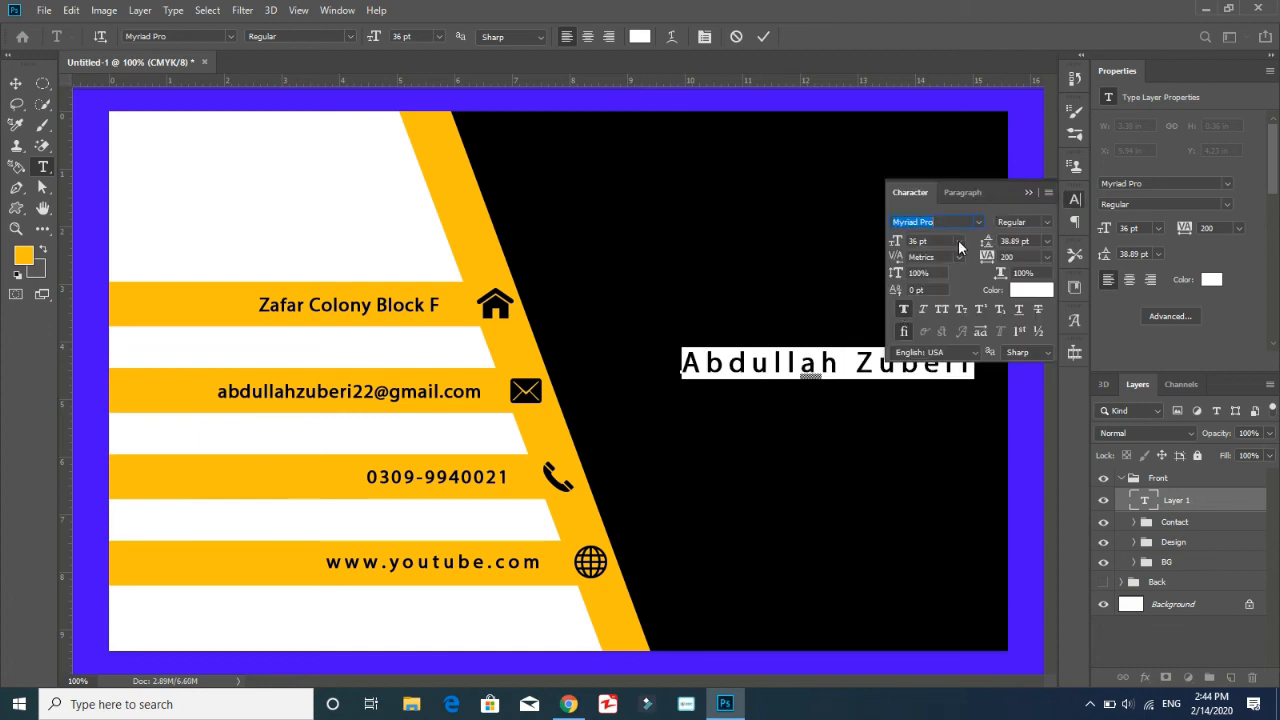
left_click(958, 241)
left_click(943, 419)
left_click(1047, 257)
left_click(1030, 370)
left_click(960, 241)
left_click(1075, 199)
Color only the first name in the stripes' orange and move the full name slightly lower on the black area
left_click_drag(845, 362, 683, 362)
left_click(1211, 280)
left_click(474, 260)
left_click(403, 343)
left_click(1029, 378)
left_click(15, 83)
left_click_drag(873, 356, 869, 397)
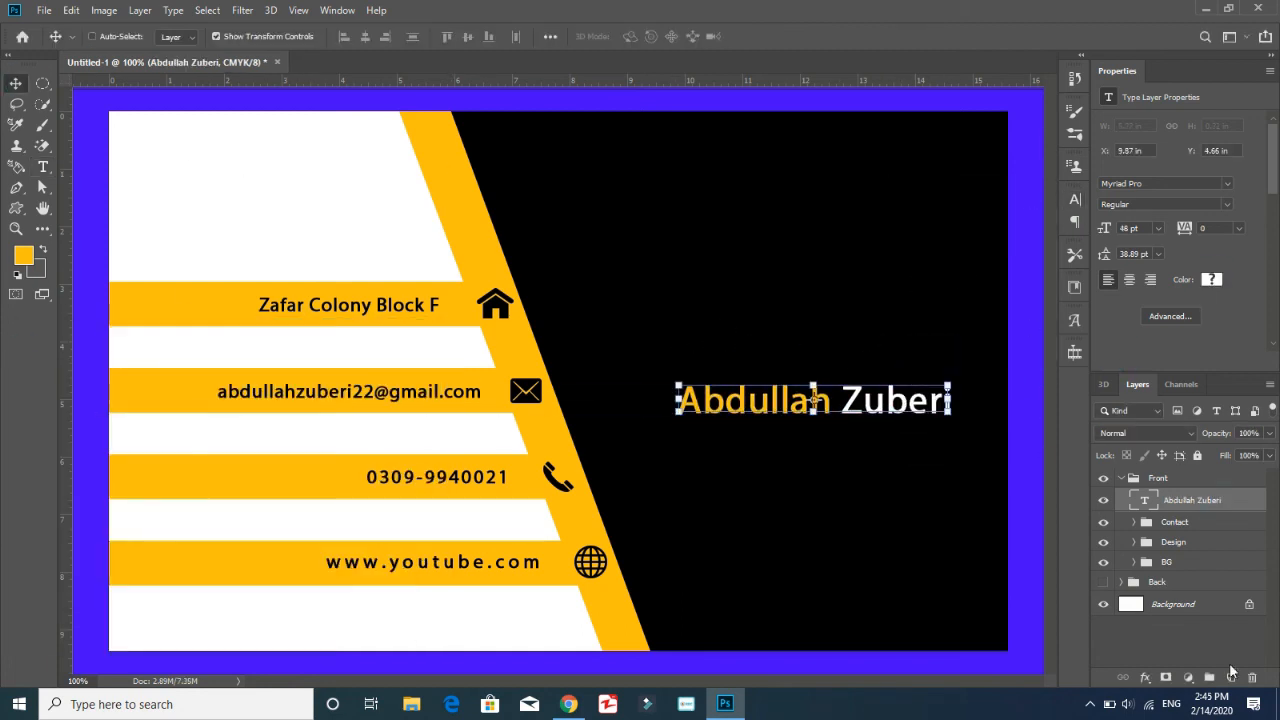
Add the text "Graphic designer" just below the name in white, at 24 pt with tracking 200
left_click(43, 168)
left_click(709, 426)
key("ctrl+a")
left_click(1210, 279)
left_click_drag(77, 397, 31, 377)
left_click(386, 363)
left_click(1158, 229)
left_click(1141, 369)
left_click(1238, 229)
left_click(1220, 434)
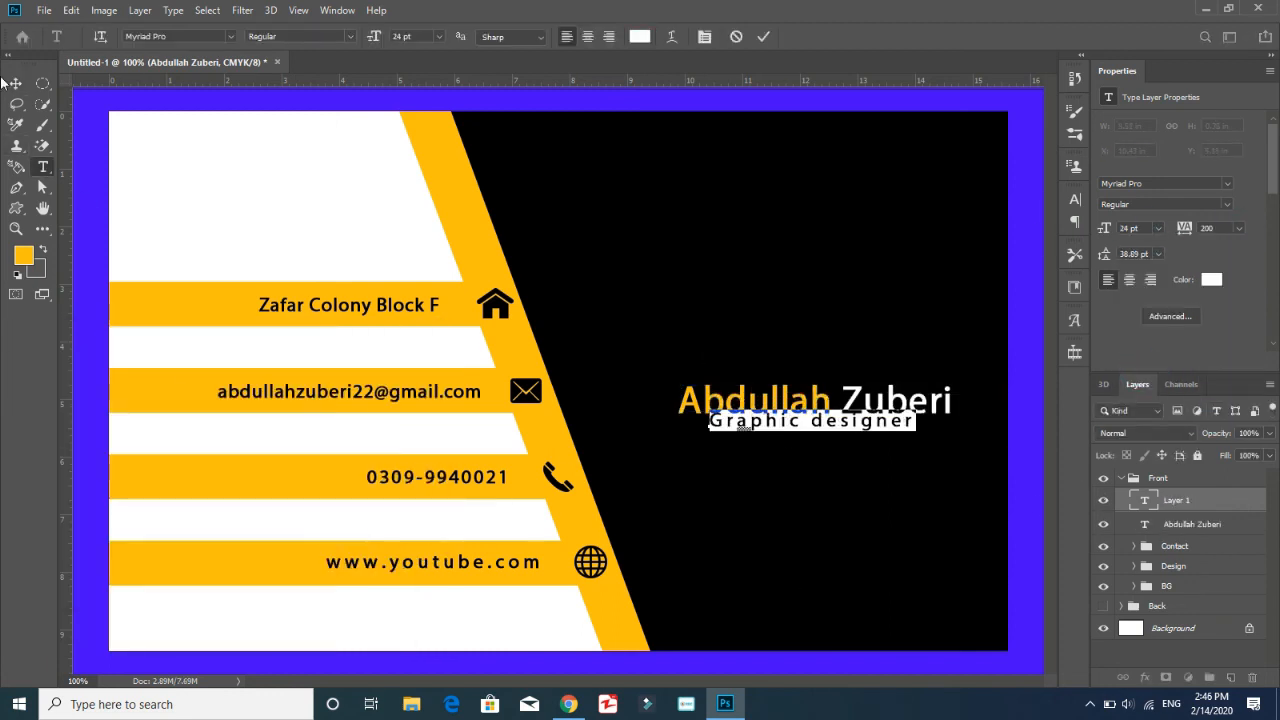
Recolor the job title text orange and position it beneath the name with a small gap
left_click(15, 83)
left_click(1211, 280)
left_click(456, 312)
left_click(386, 363)
left_click_drag(888, 432, 868, 441)
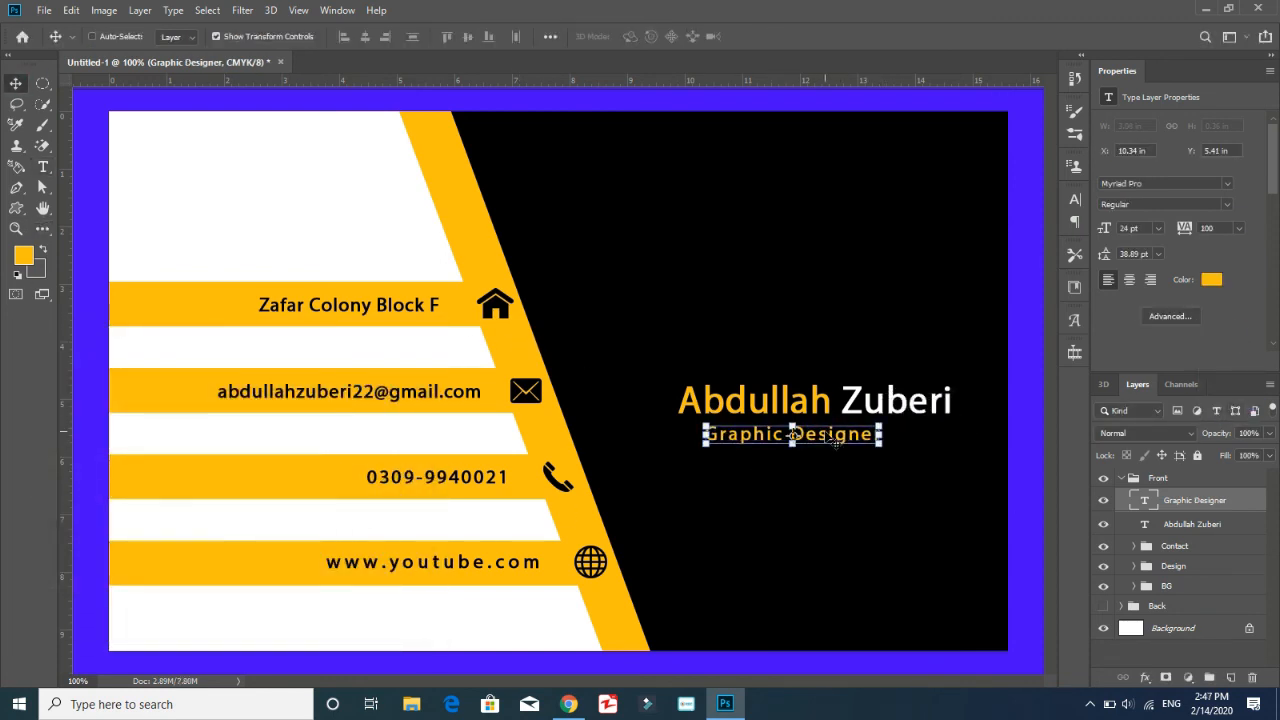
left_click_drag(825, 431, 828, 405)
Try to underline both words of the name through the character formatting
left_click(1187, 526)
key("t")
double_click(780, 402)
left_click(1075, 199)
left_click(1019, 310)
double_click(900, 402)
left_click(1020, 312)
key("ctrl+a")
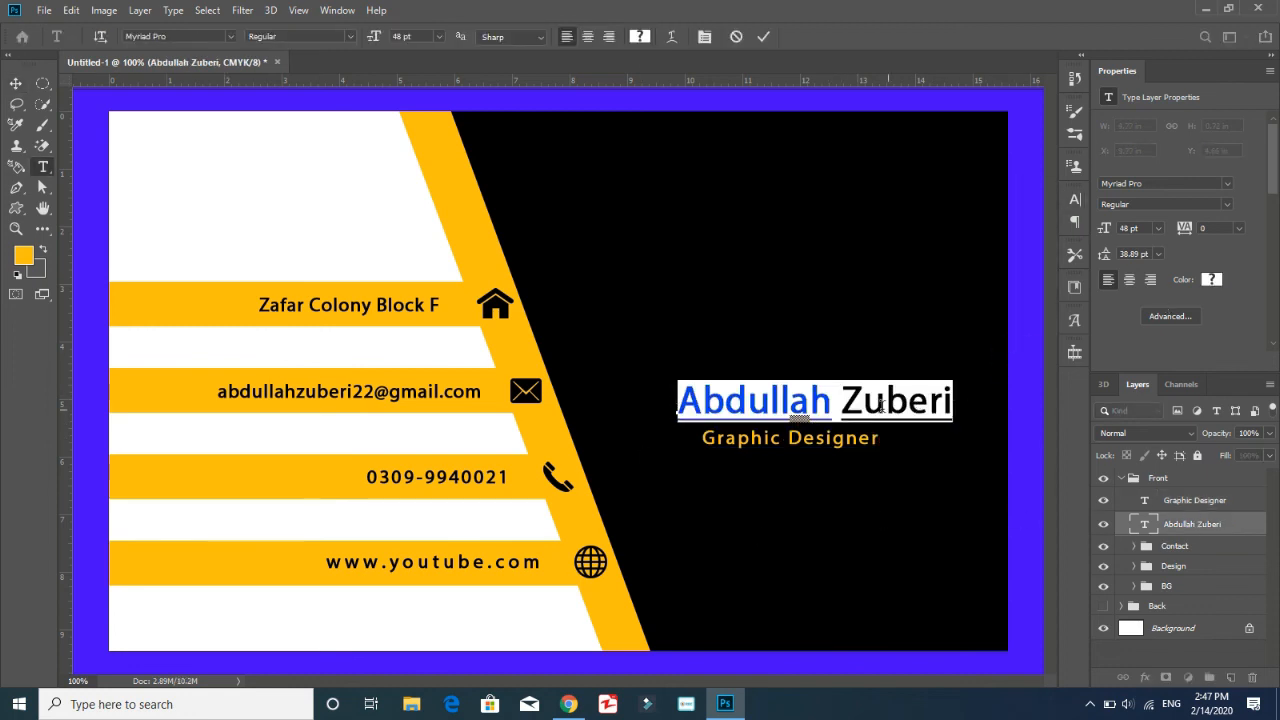
left_click(1075, 199)
left_click(1028, 193)
Choose the Pencil tool with a 3 px size and add a new layer at the top of the Front group
left_click(1162, 484)
right_click(42, 125)
left_click(130, 140)
left_click(116, 37)
double_click(155, 72)
type("3")
key("Return")
left_click(1230, 678)
Draw a straight horizontal orange line with a 4 px Pencil between the name and the job title, extending slightly past the name
left_click(116, 38)
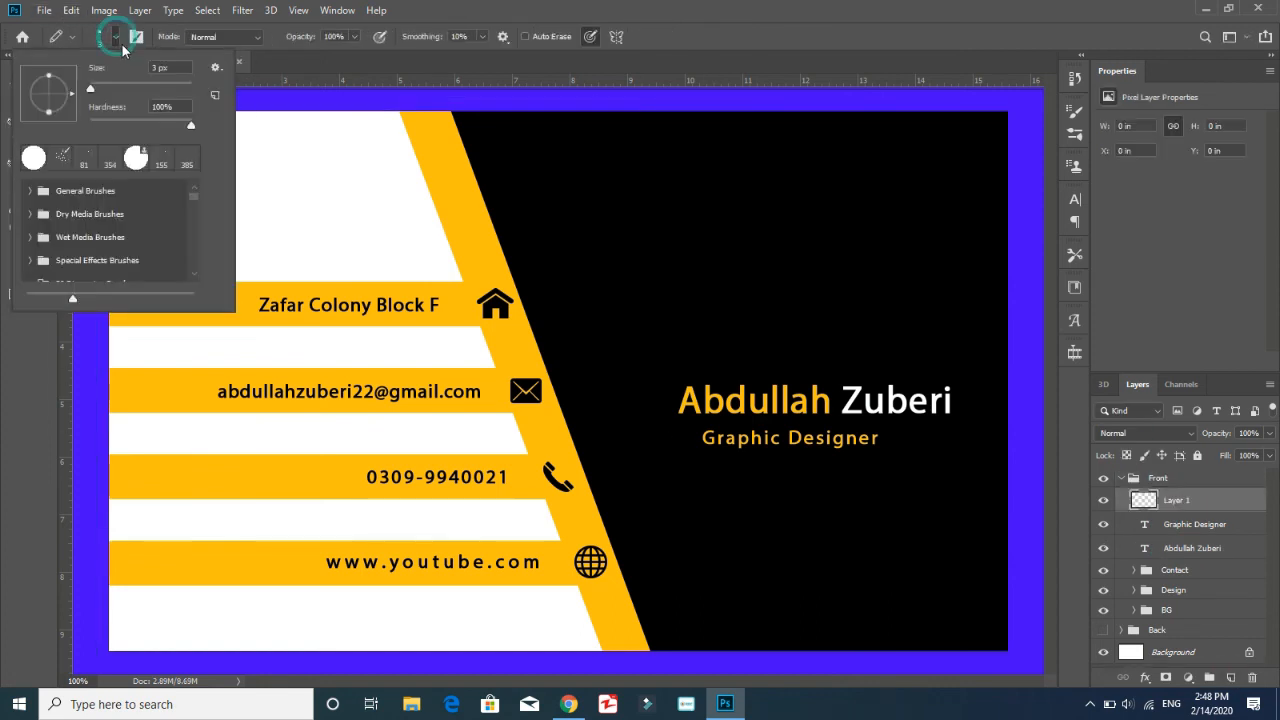
key("comma")
left_click(112, 88)
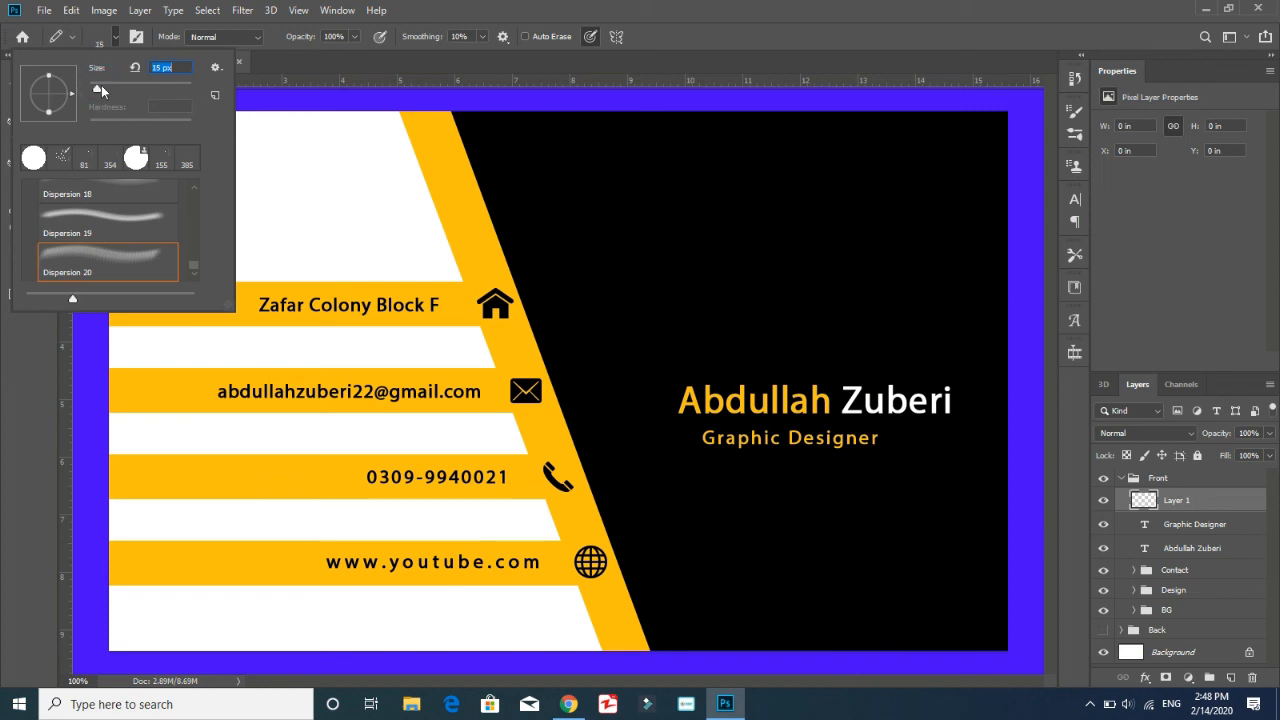
right_click(893, 504)
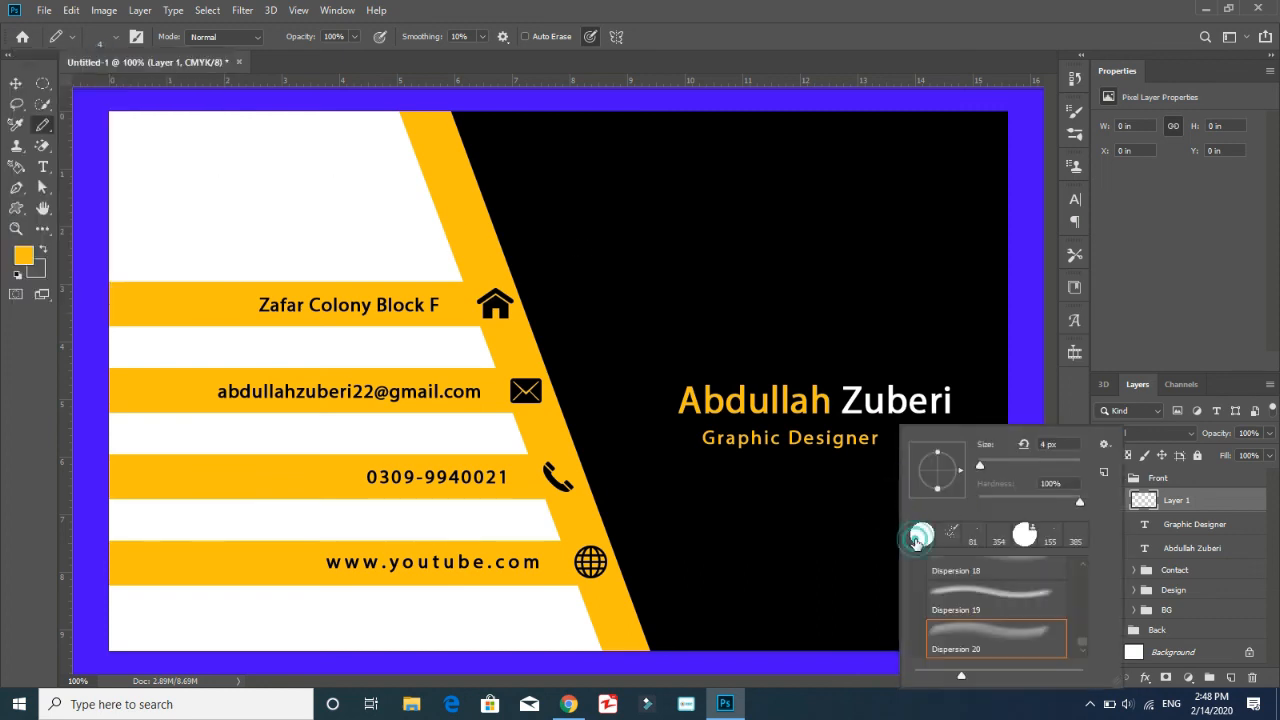
left_click(679, 422)
left_click_drag(679, 423, 978, 424)
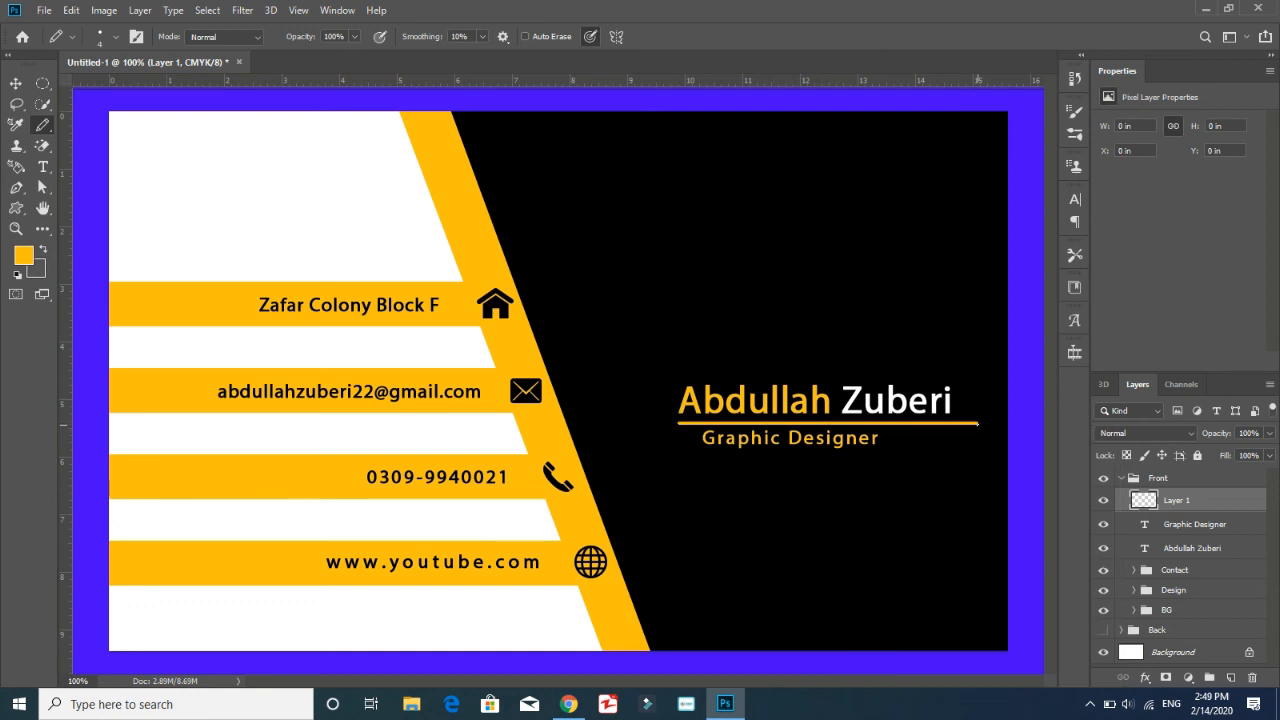
Recolor the Graphic Designer text white and set its tracking to 200
left_click(1203, 528)
left_click(1213, 281)
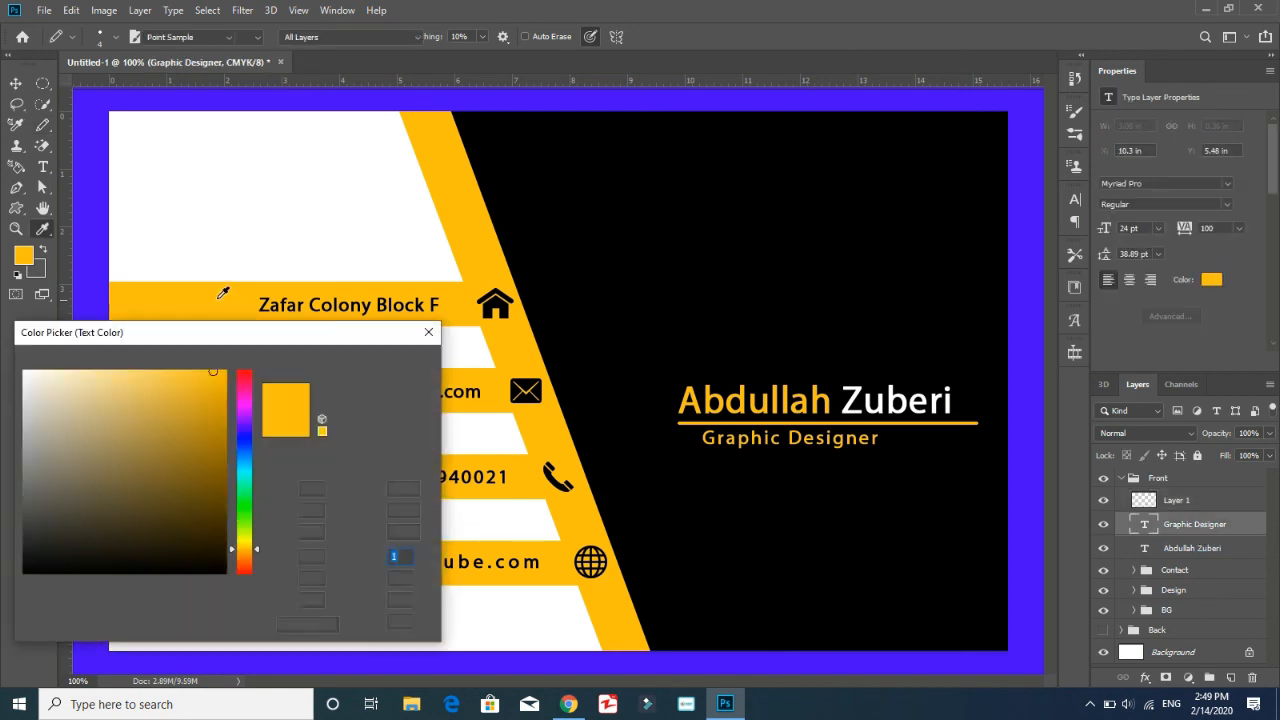
left_click_drag(75, 389, 22, 368)
left_click(393, 364)
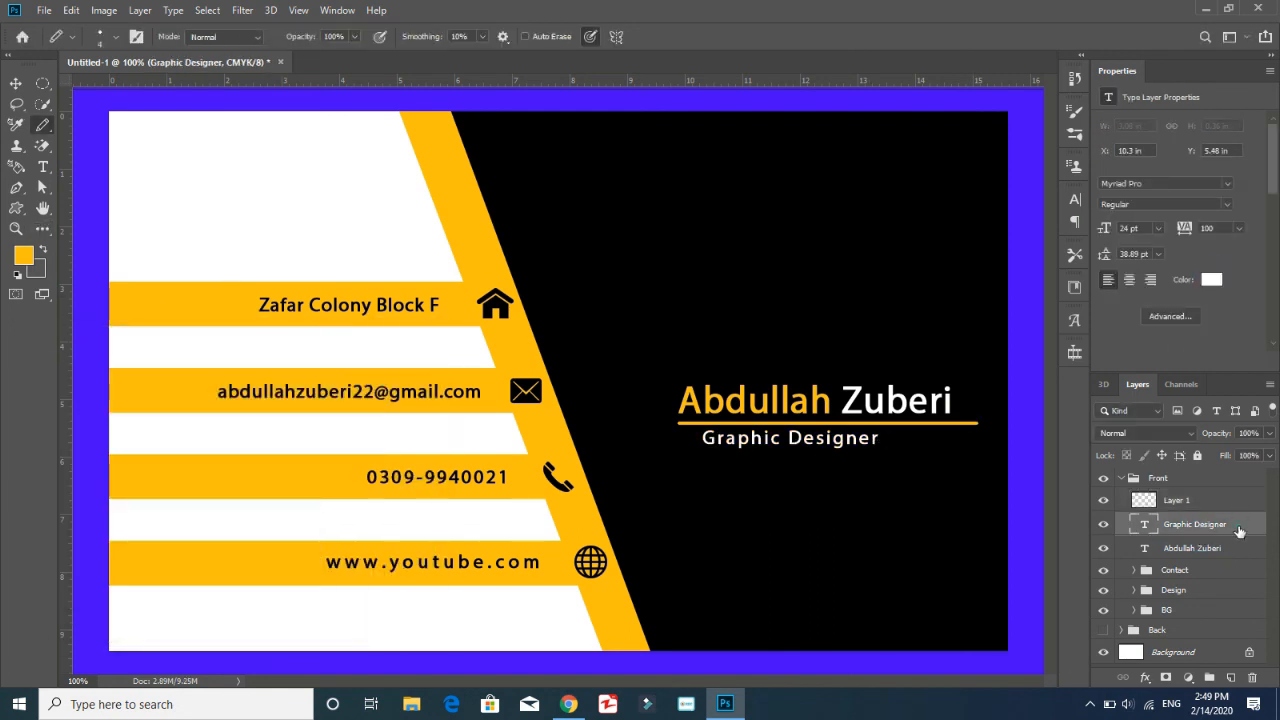
left_click(1262, 9)
left_click(1240, 229)
left_click(1222, 410)
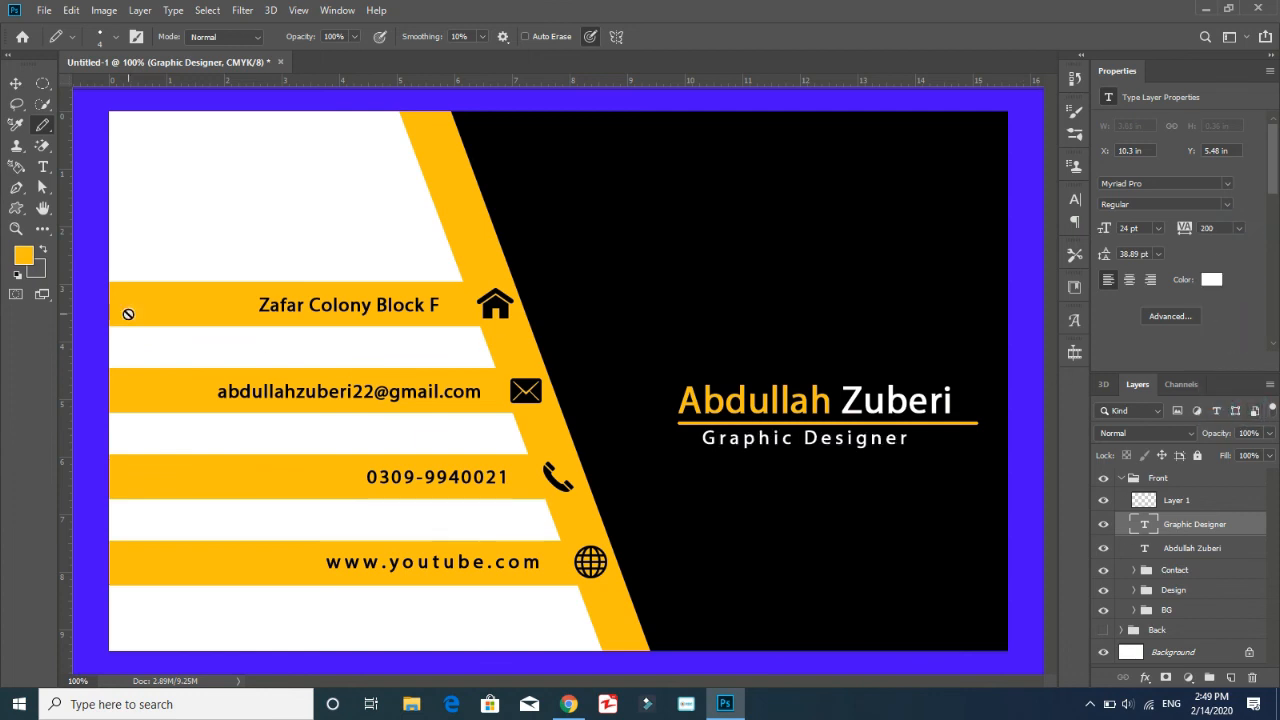
Collapse the Front group and compare both card sides by switching the visibility of the Front and Back groups
left_click(1123, 479)
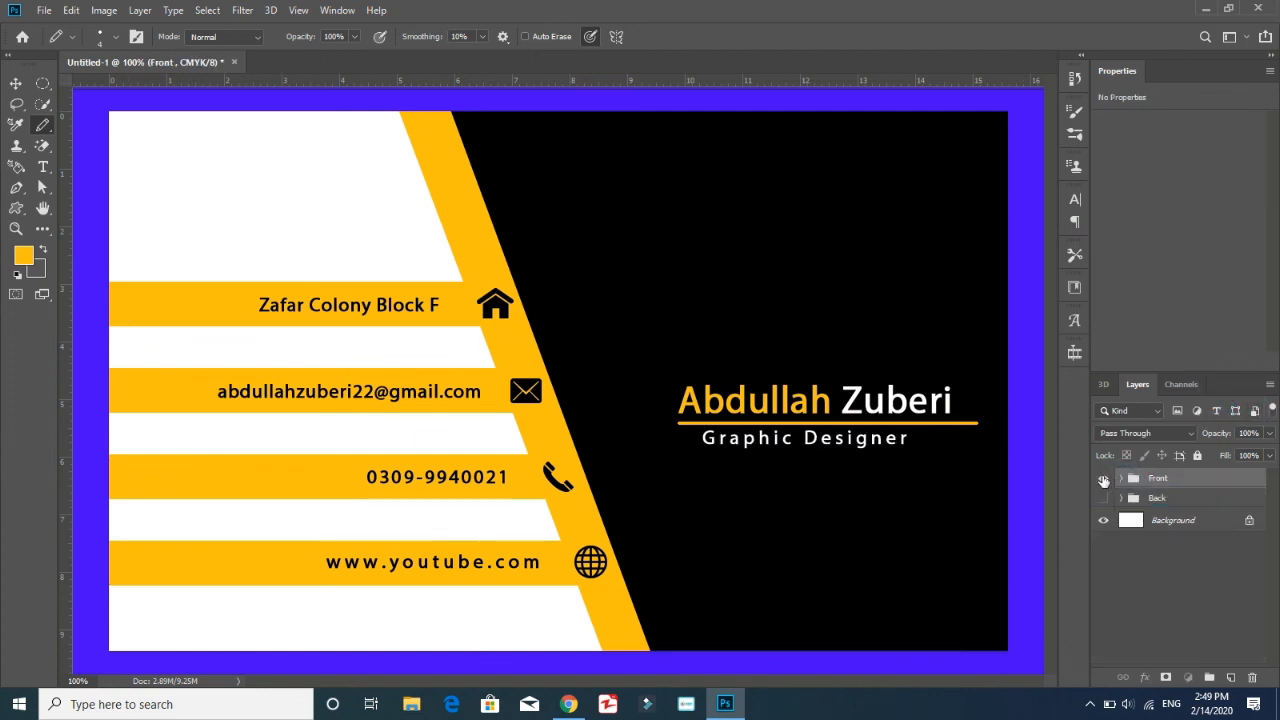
left_click(1103, 478)
left_click(1104, 498)
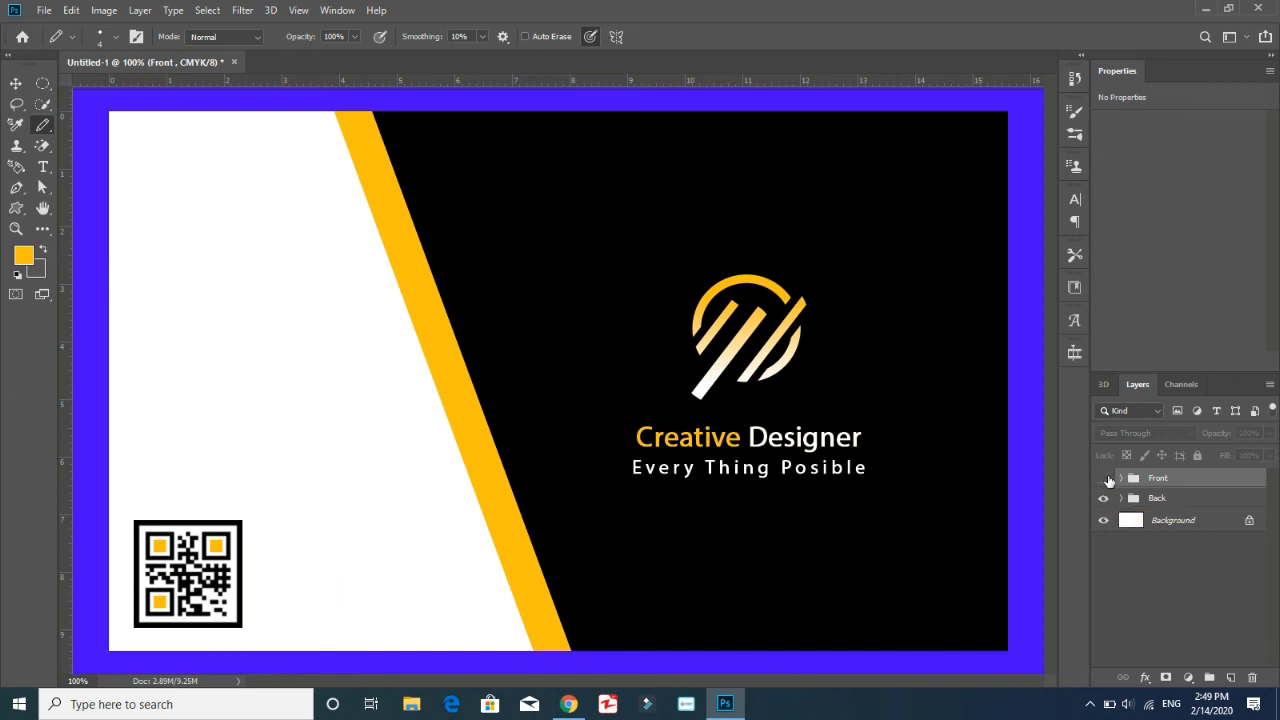
left_click(1106, 480)
left_click(1106, 502)
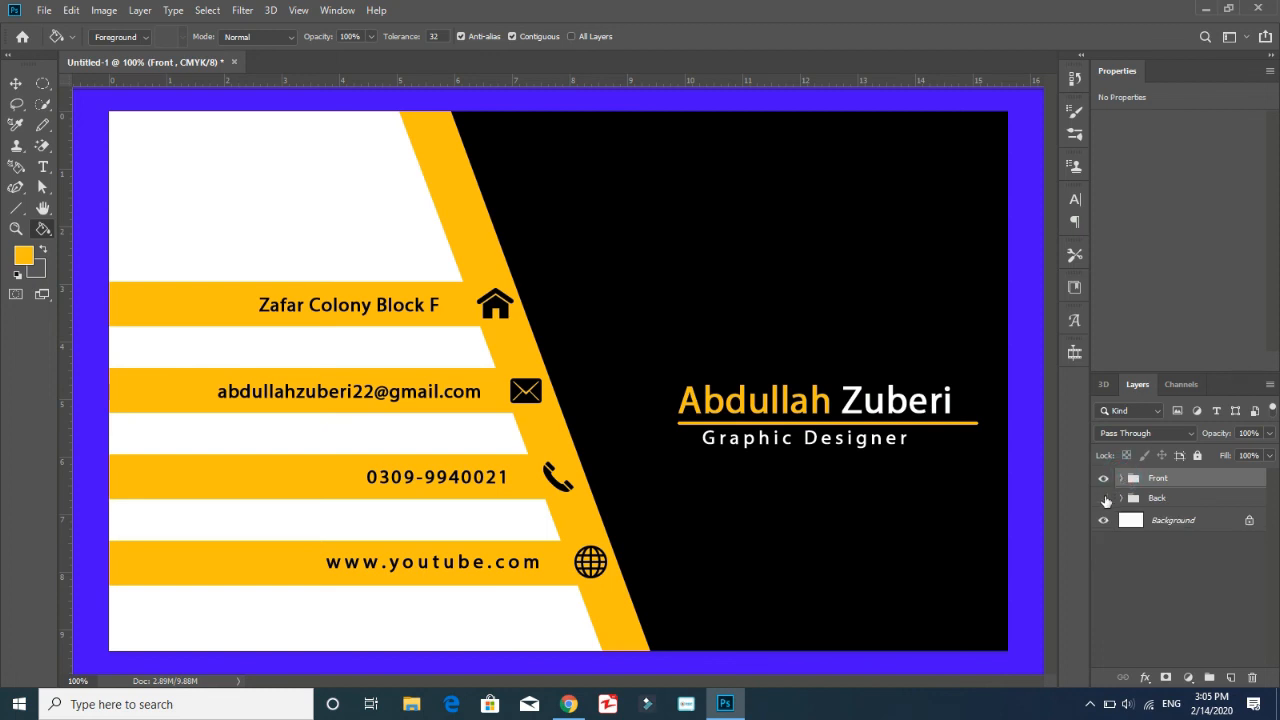
left_click(1102, 480)
left_click(1104, 498)
left_click(1104, 498)
left_click(1102, 478)
Save the document to the Desktop in Photoshop format as "PSD File 4"
left_click(44, 10)
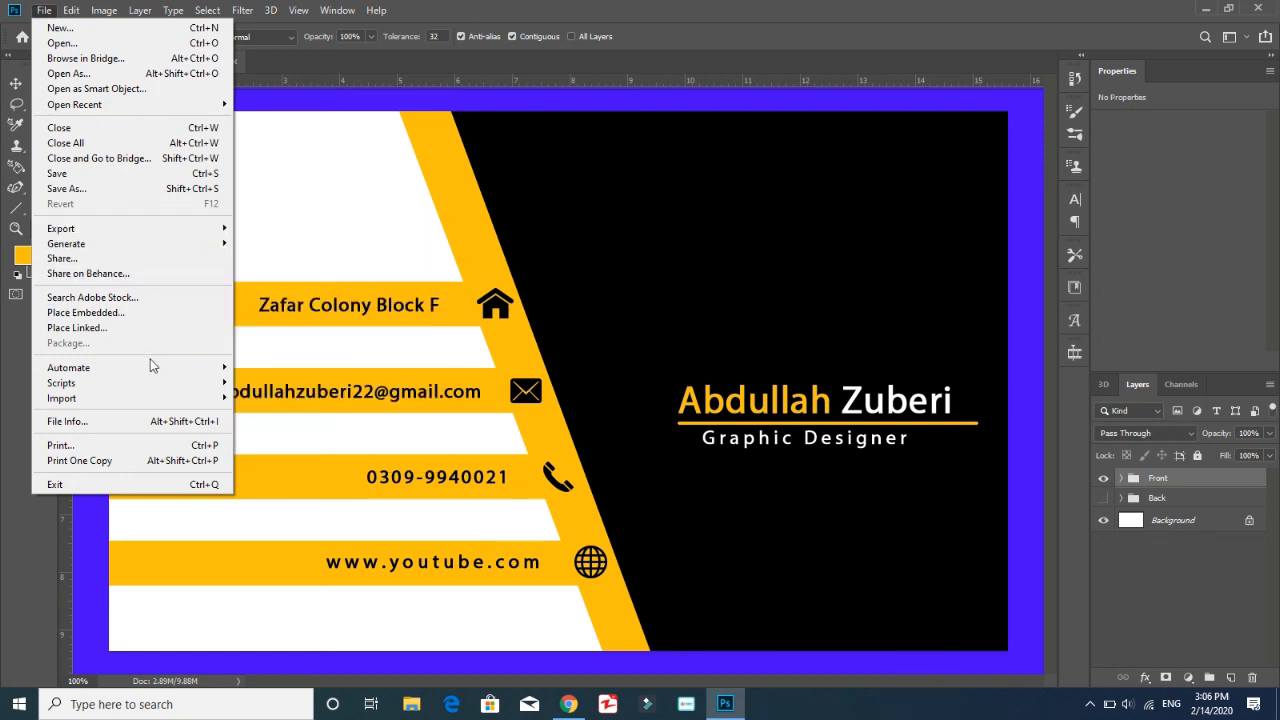
left_click(115, 190)
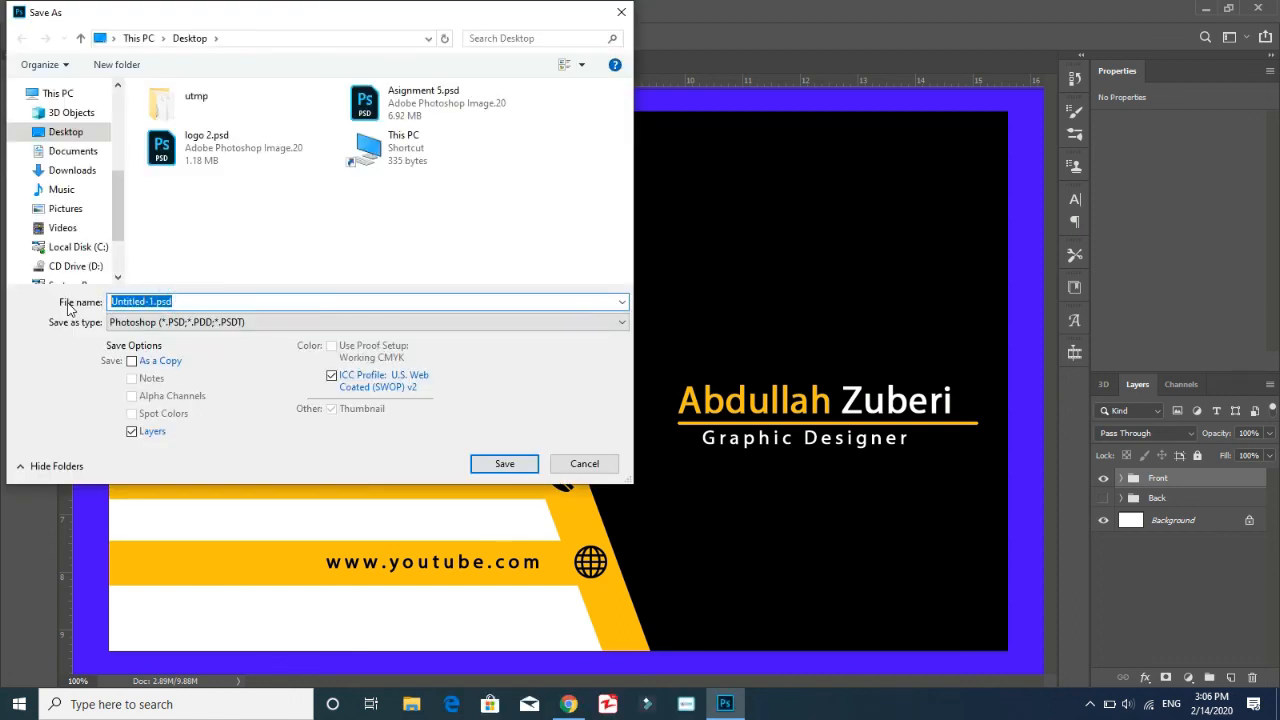
type("PSD ")
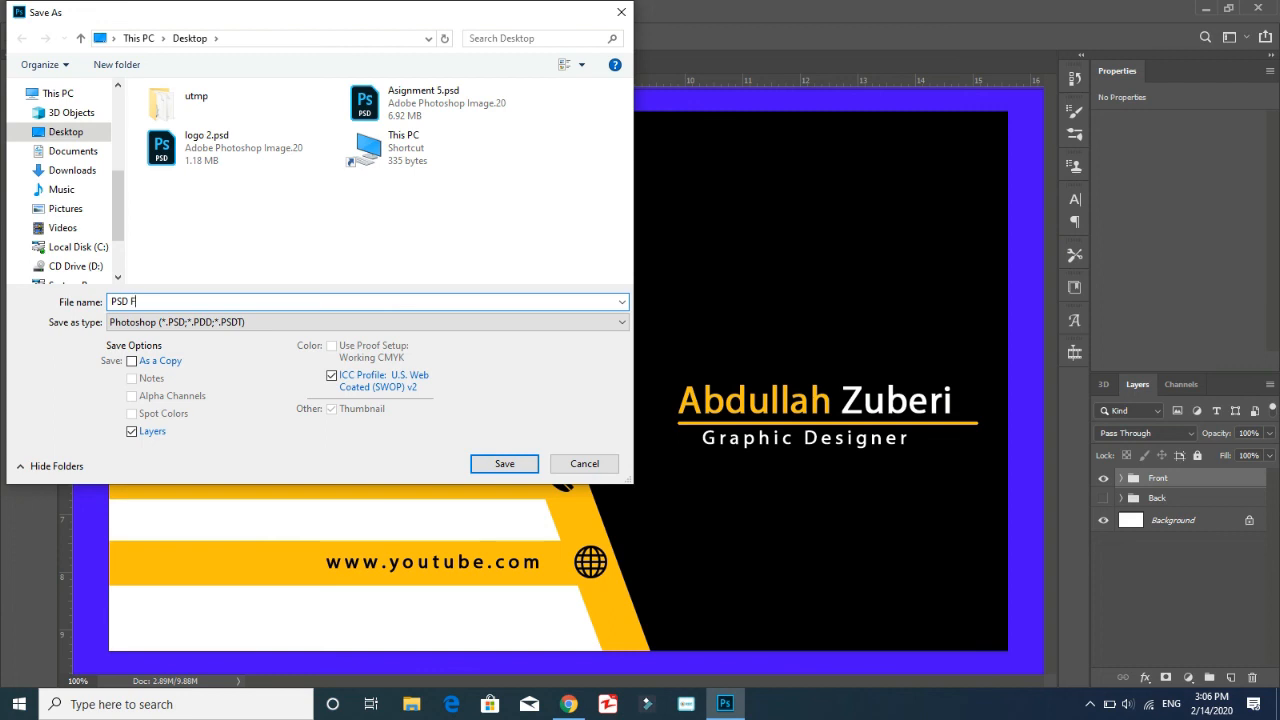
type("File 4")
key("Return")
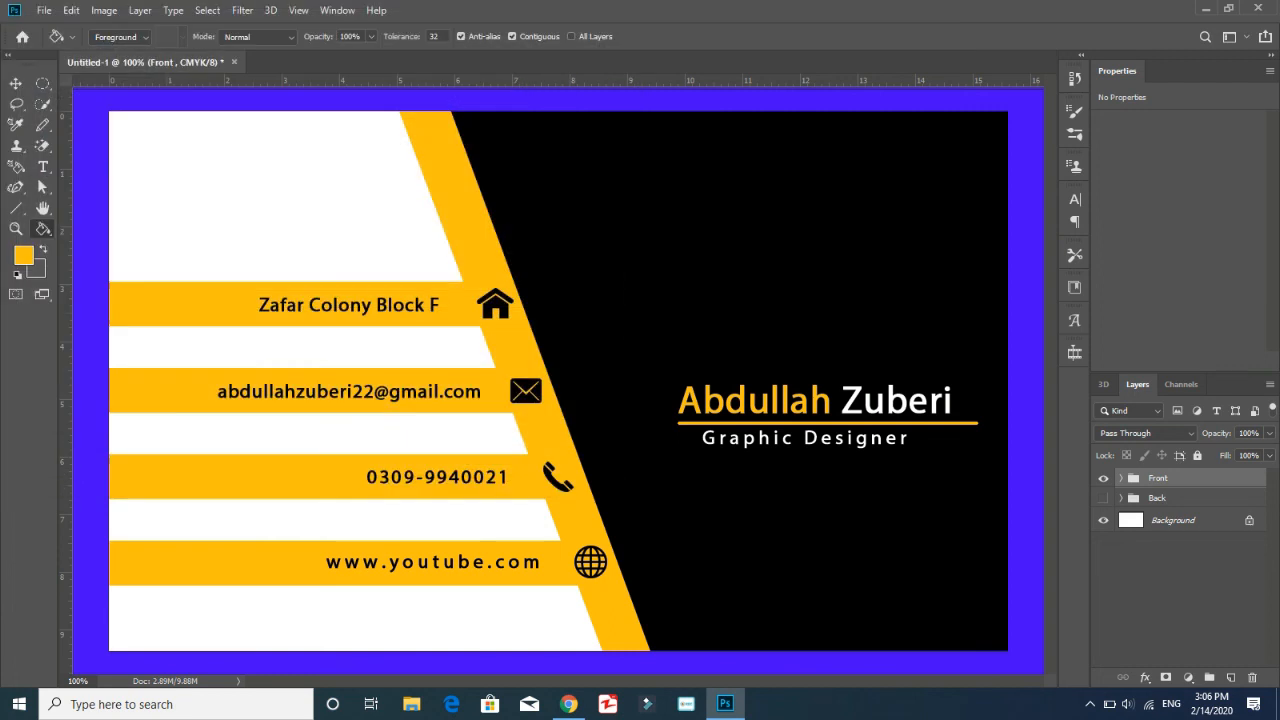
left_click(816, 189)
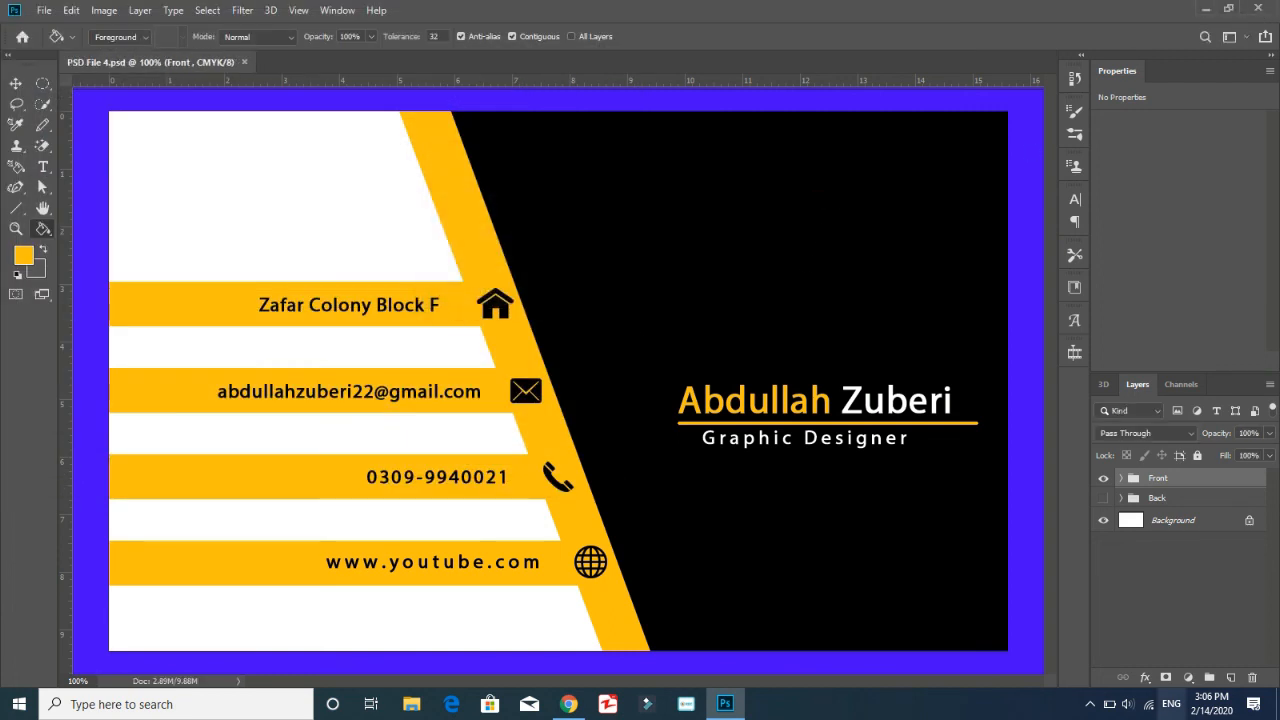
left_click(1090, 704)
right_click(1057, 677)
left_click(1068, 614)
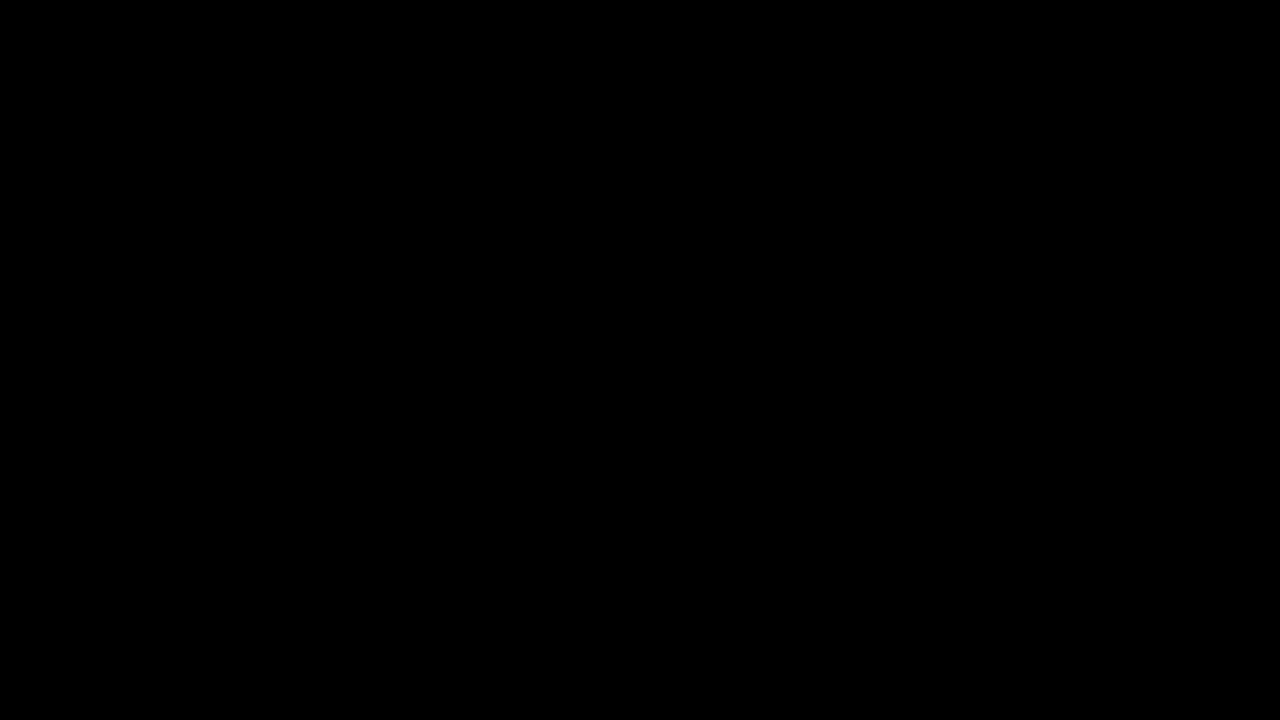